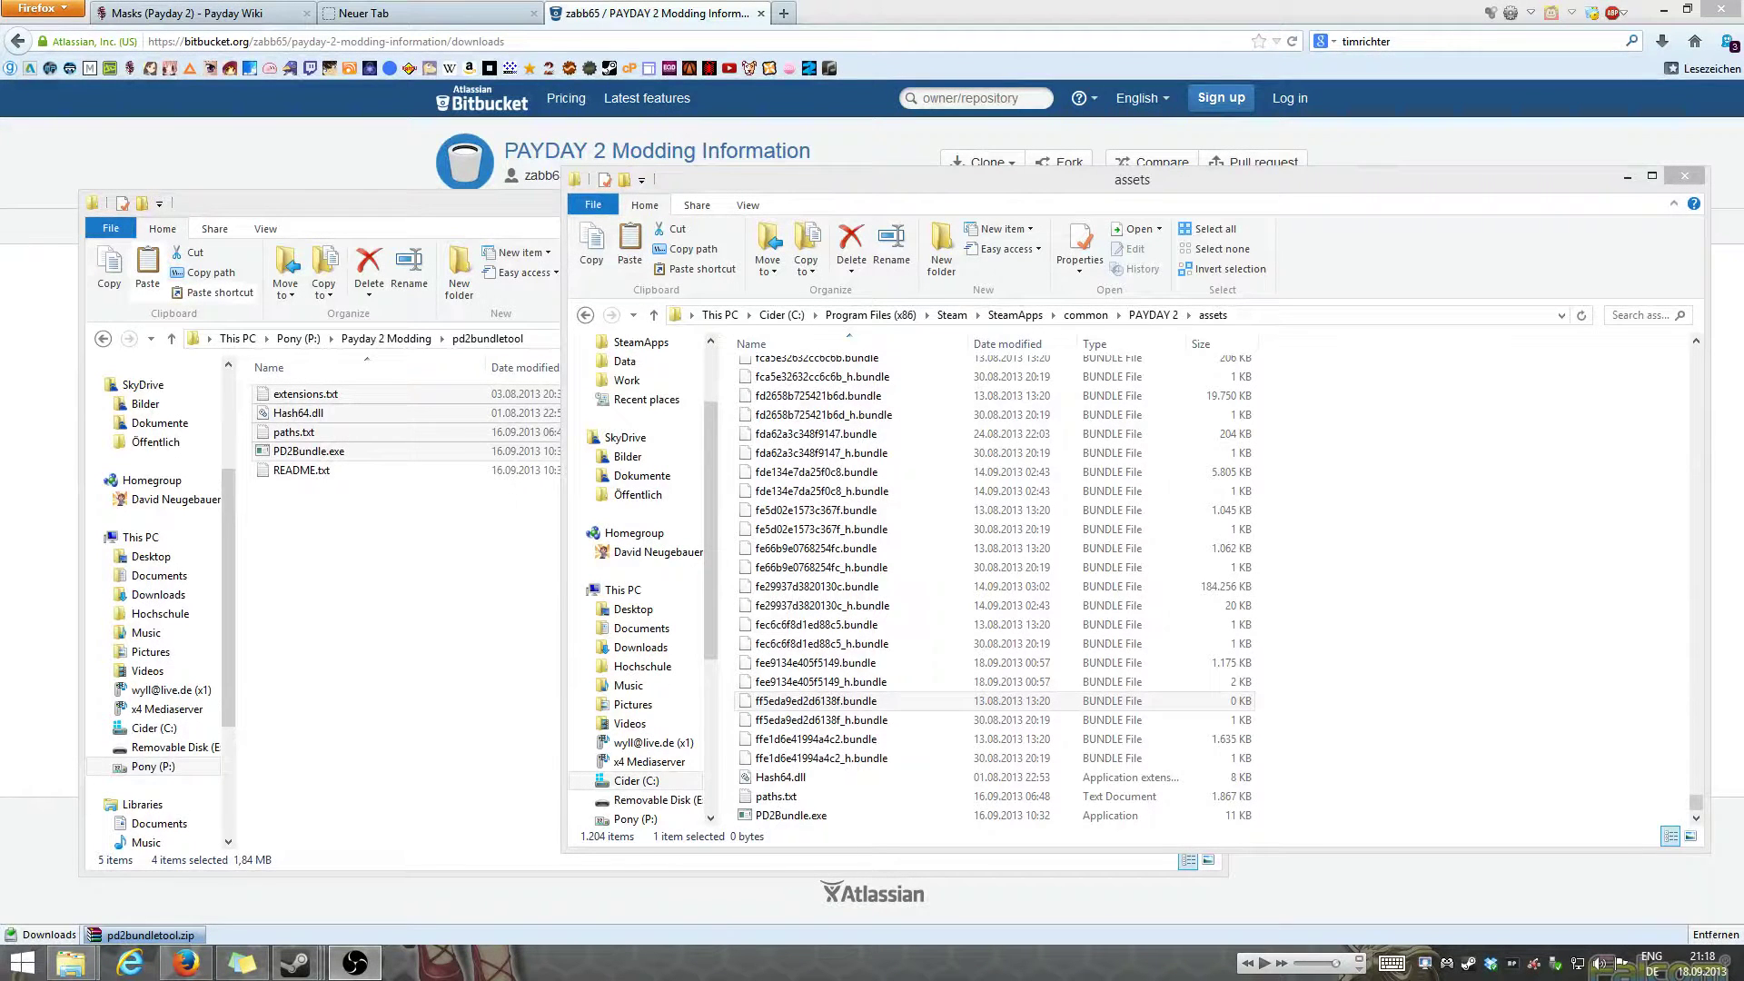
- View the PAYDAY 2 Modding Information repository's Overview page, then return to its Downloads list
left_click(945, 11)
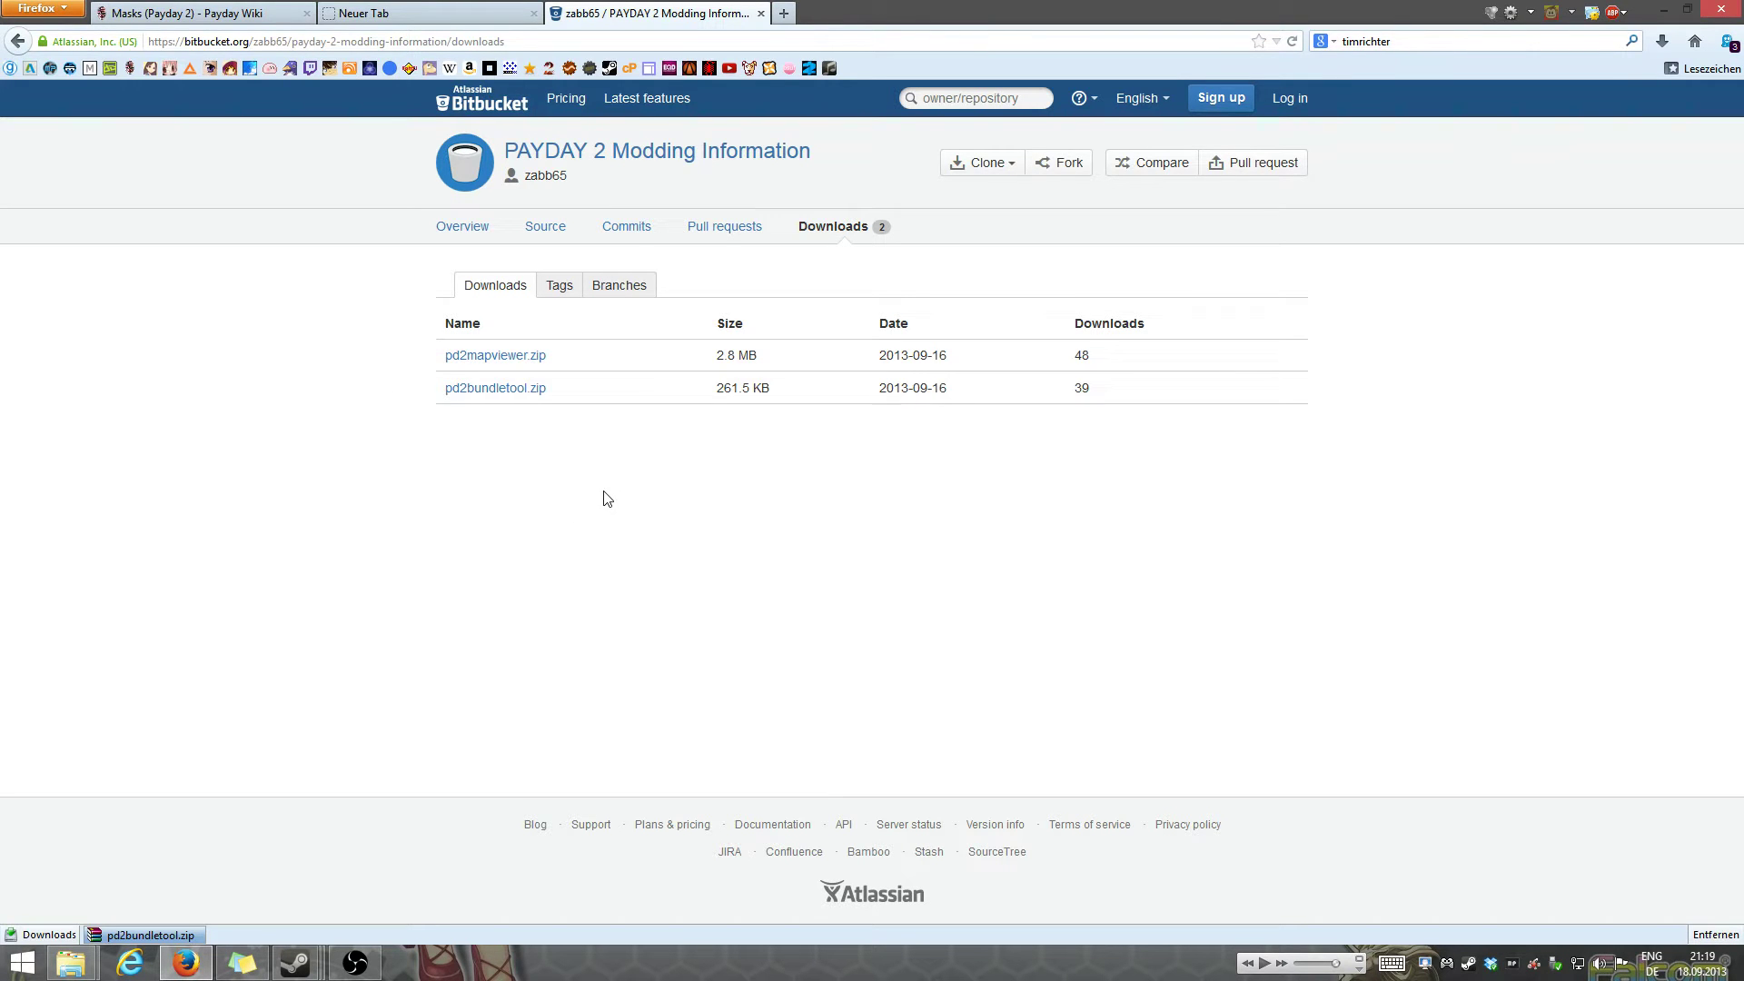
left_click(463, 229)
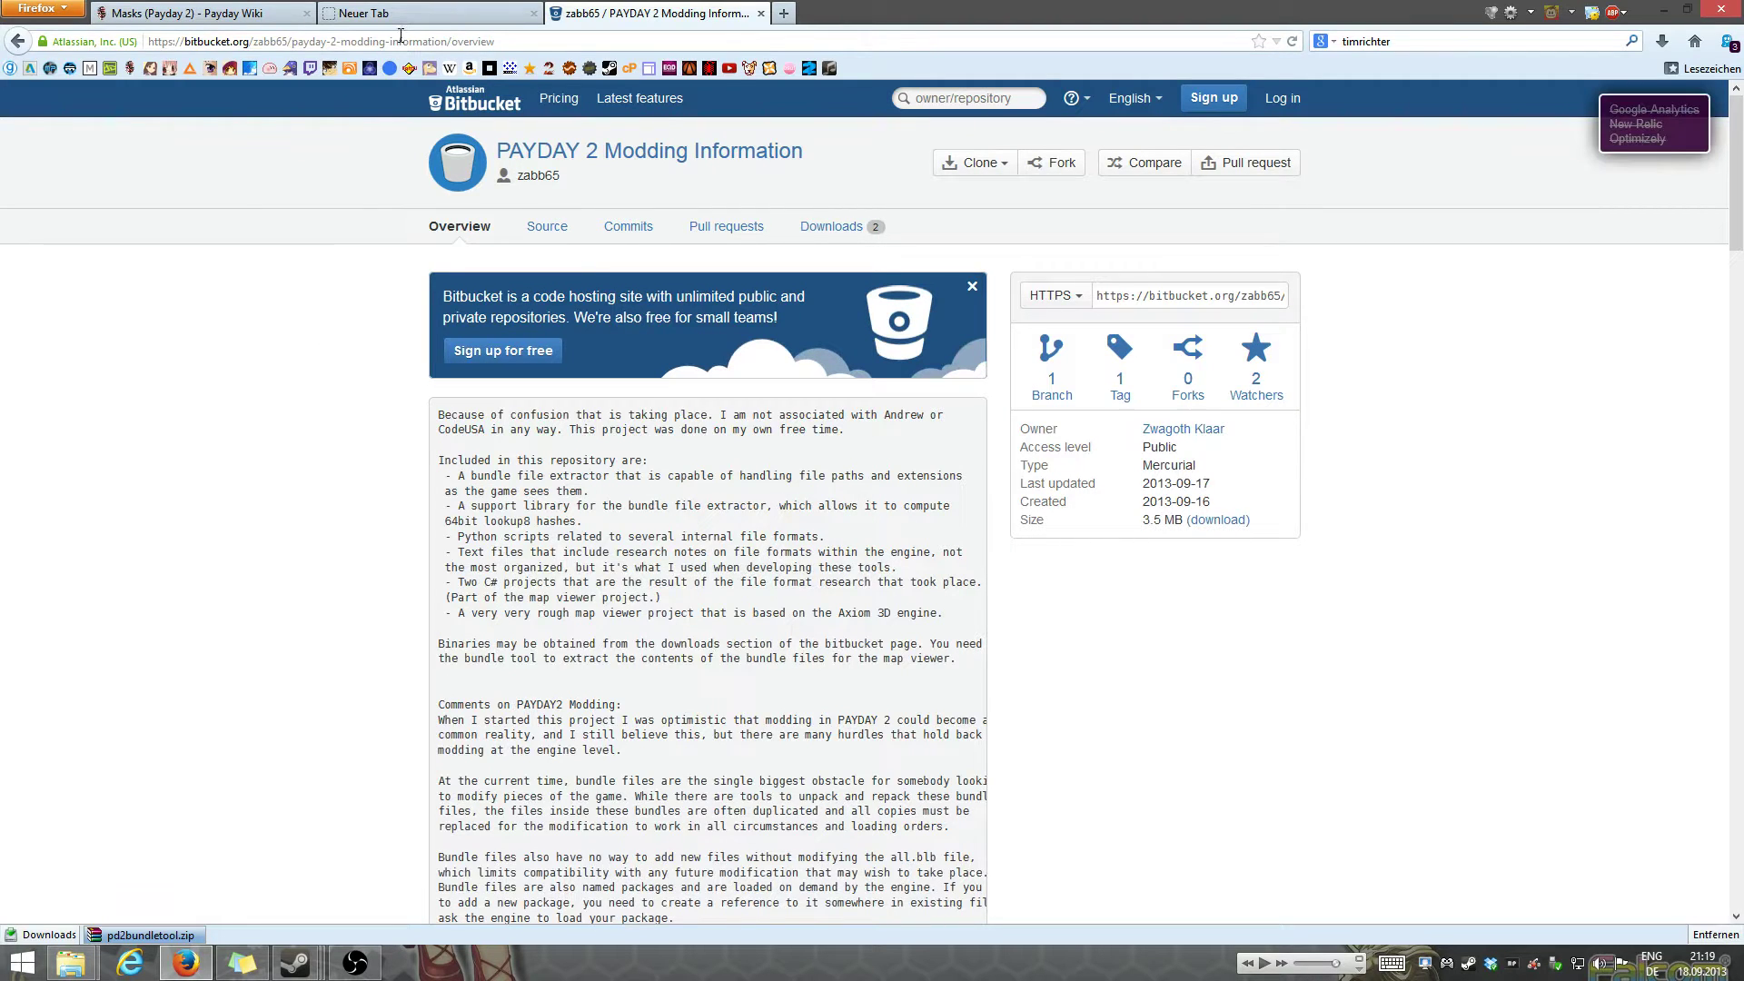
left_click(831, 229)
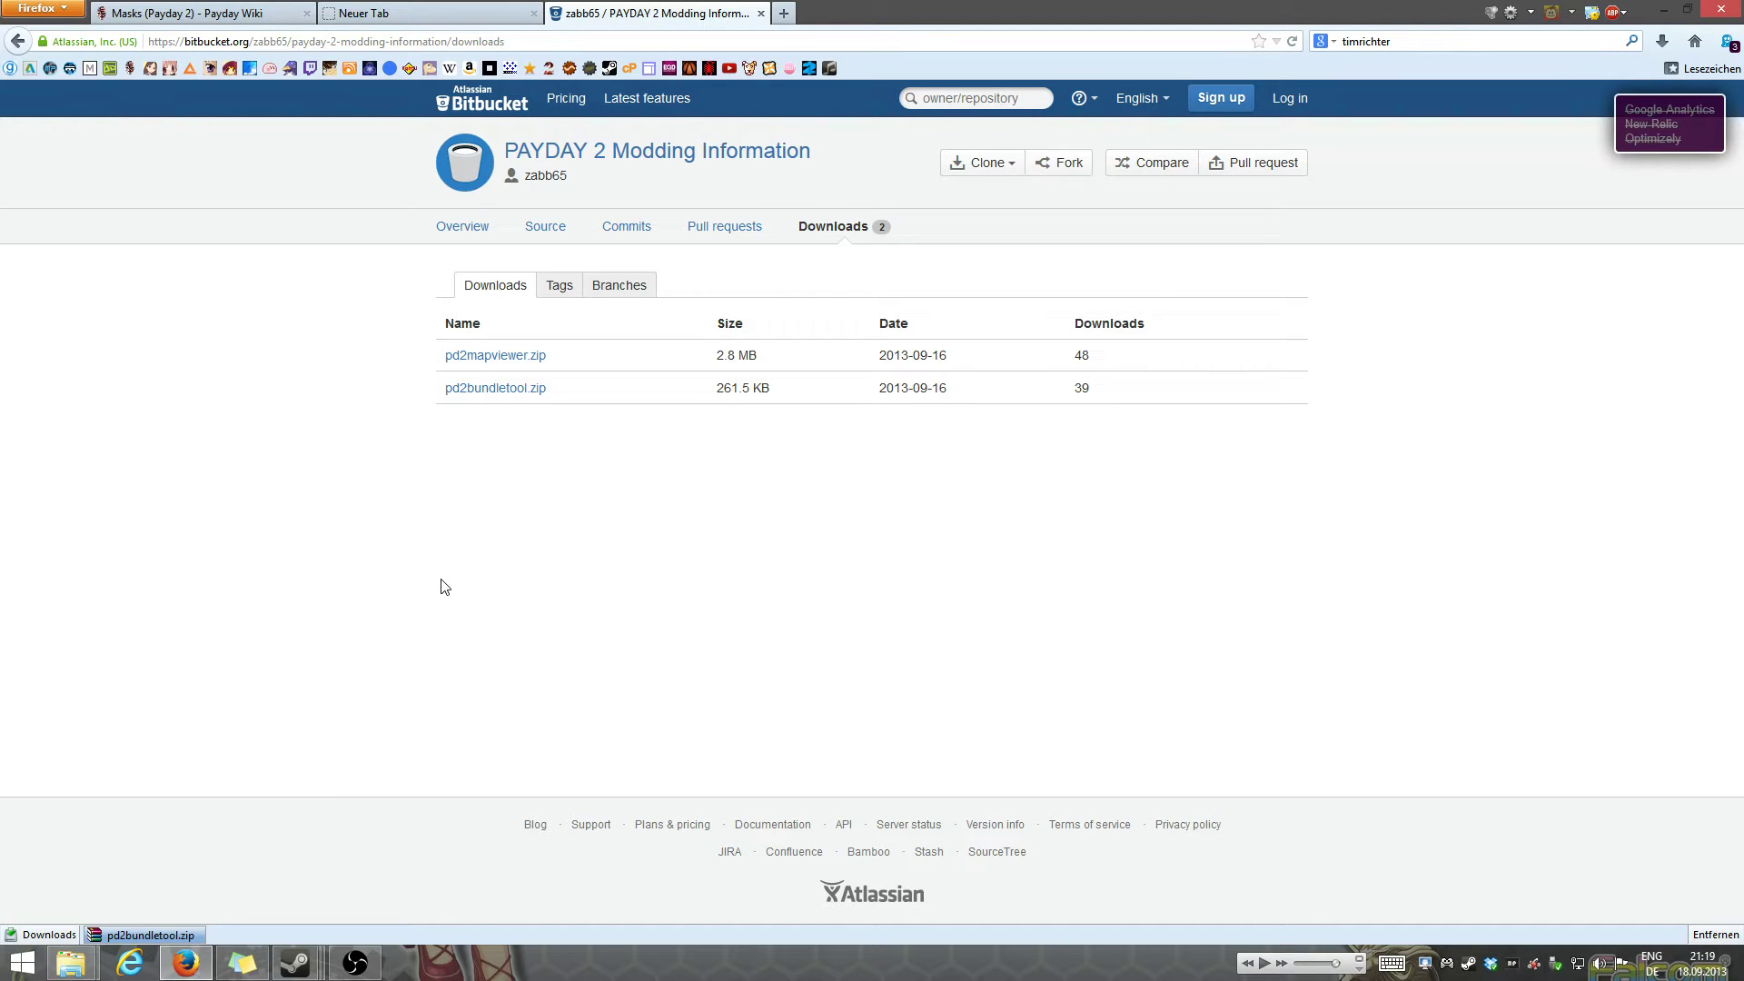
- Open the pd2bundletool folder in Payday 2 Modding and select extensions.txt, Hash64.dll, paths.txt and PD2Bundle.exe
mouse_move(71, 963)
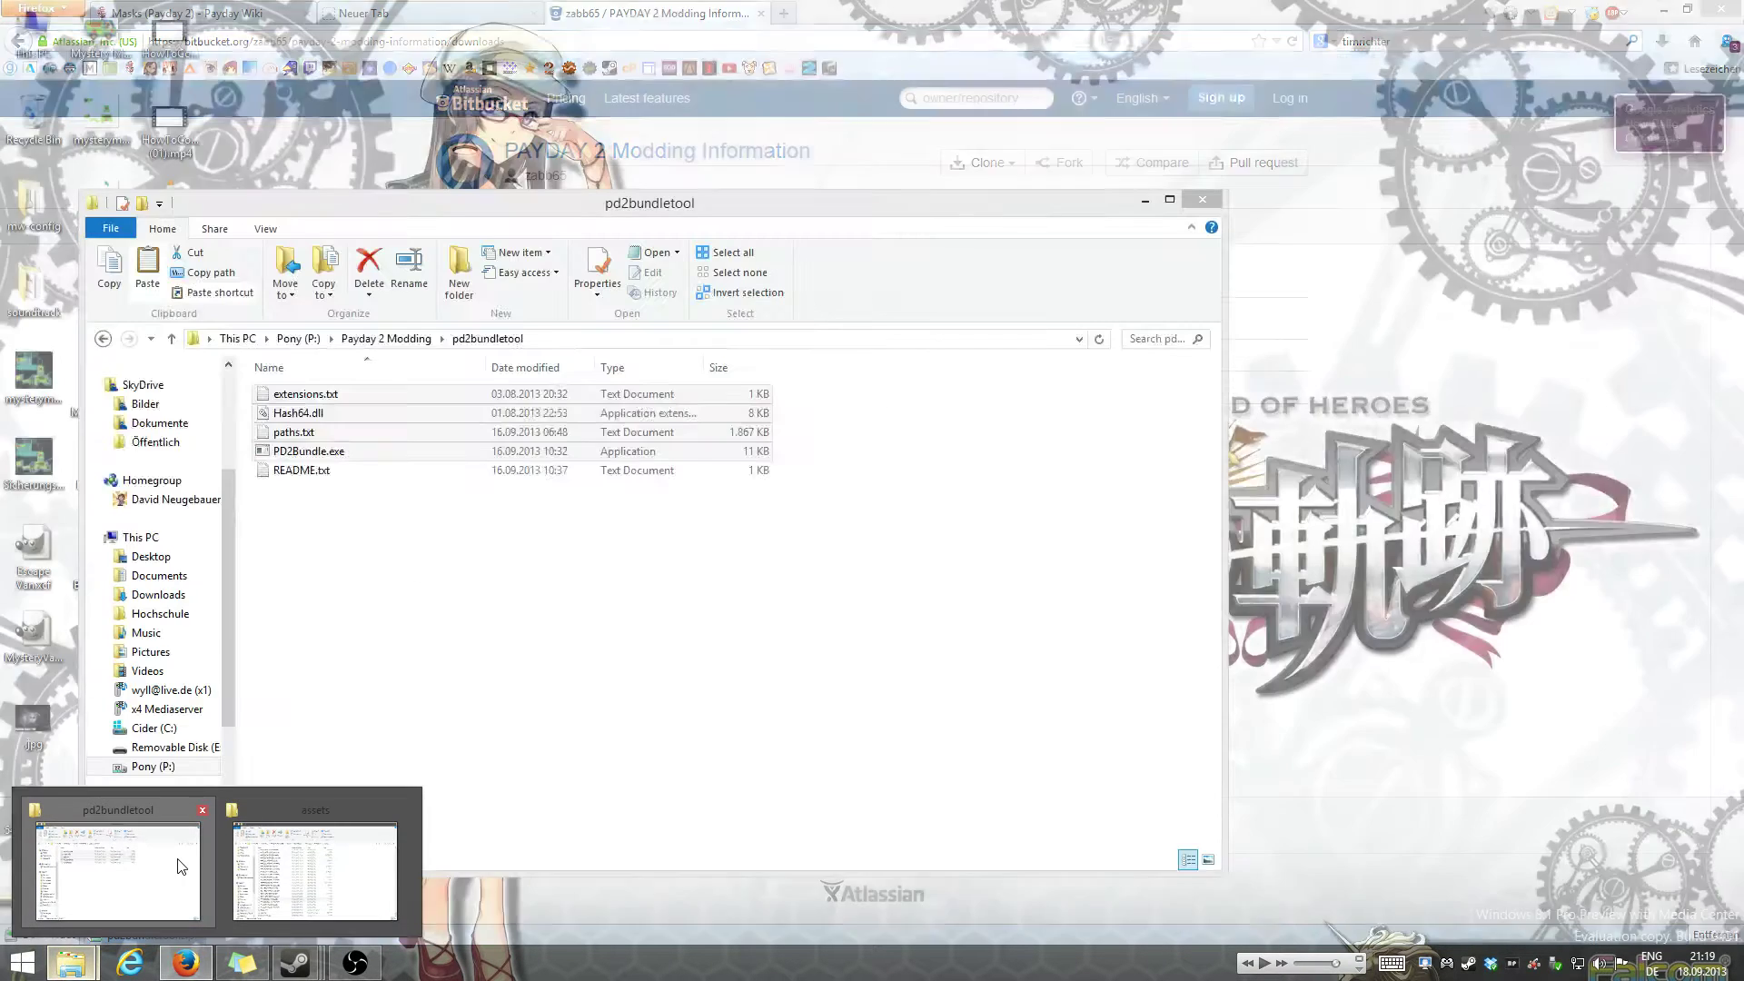
left_click(180, 866)
left_click(387, 338)
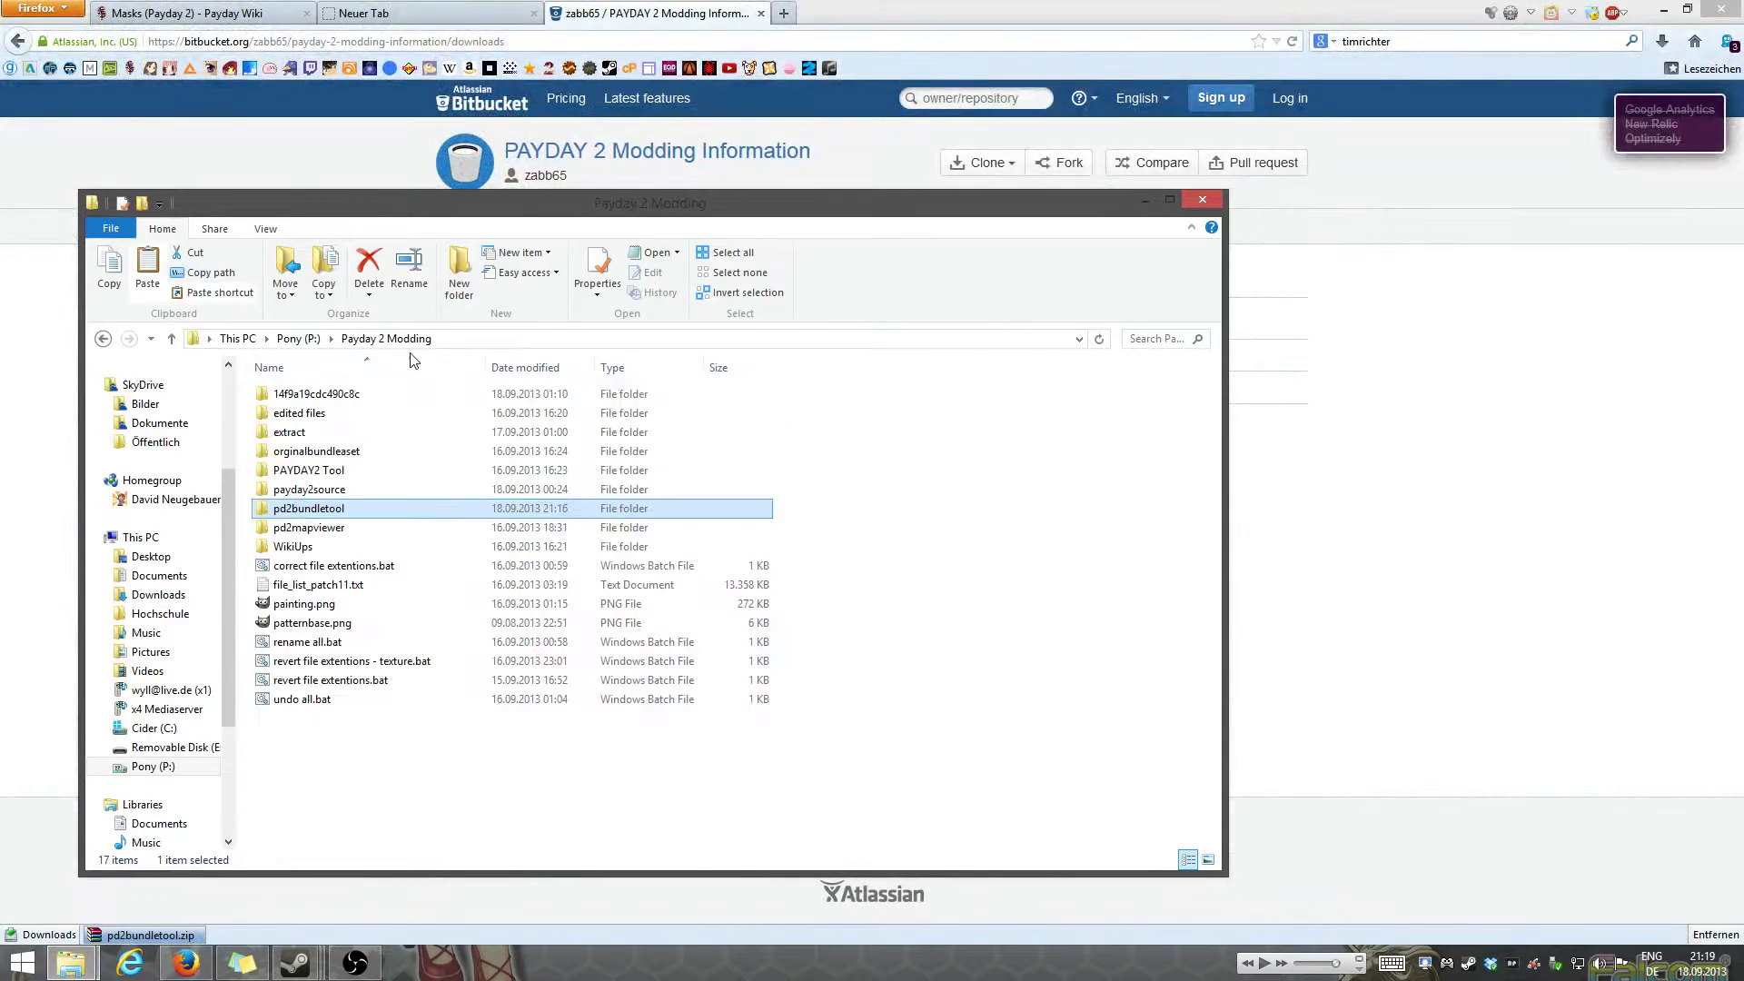
double_click(361, 515)
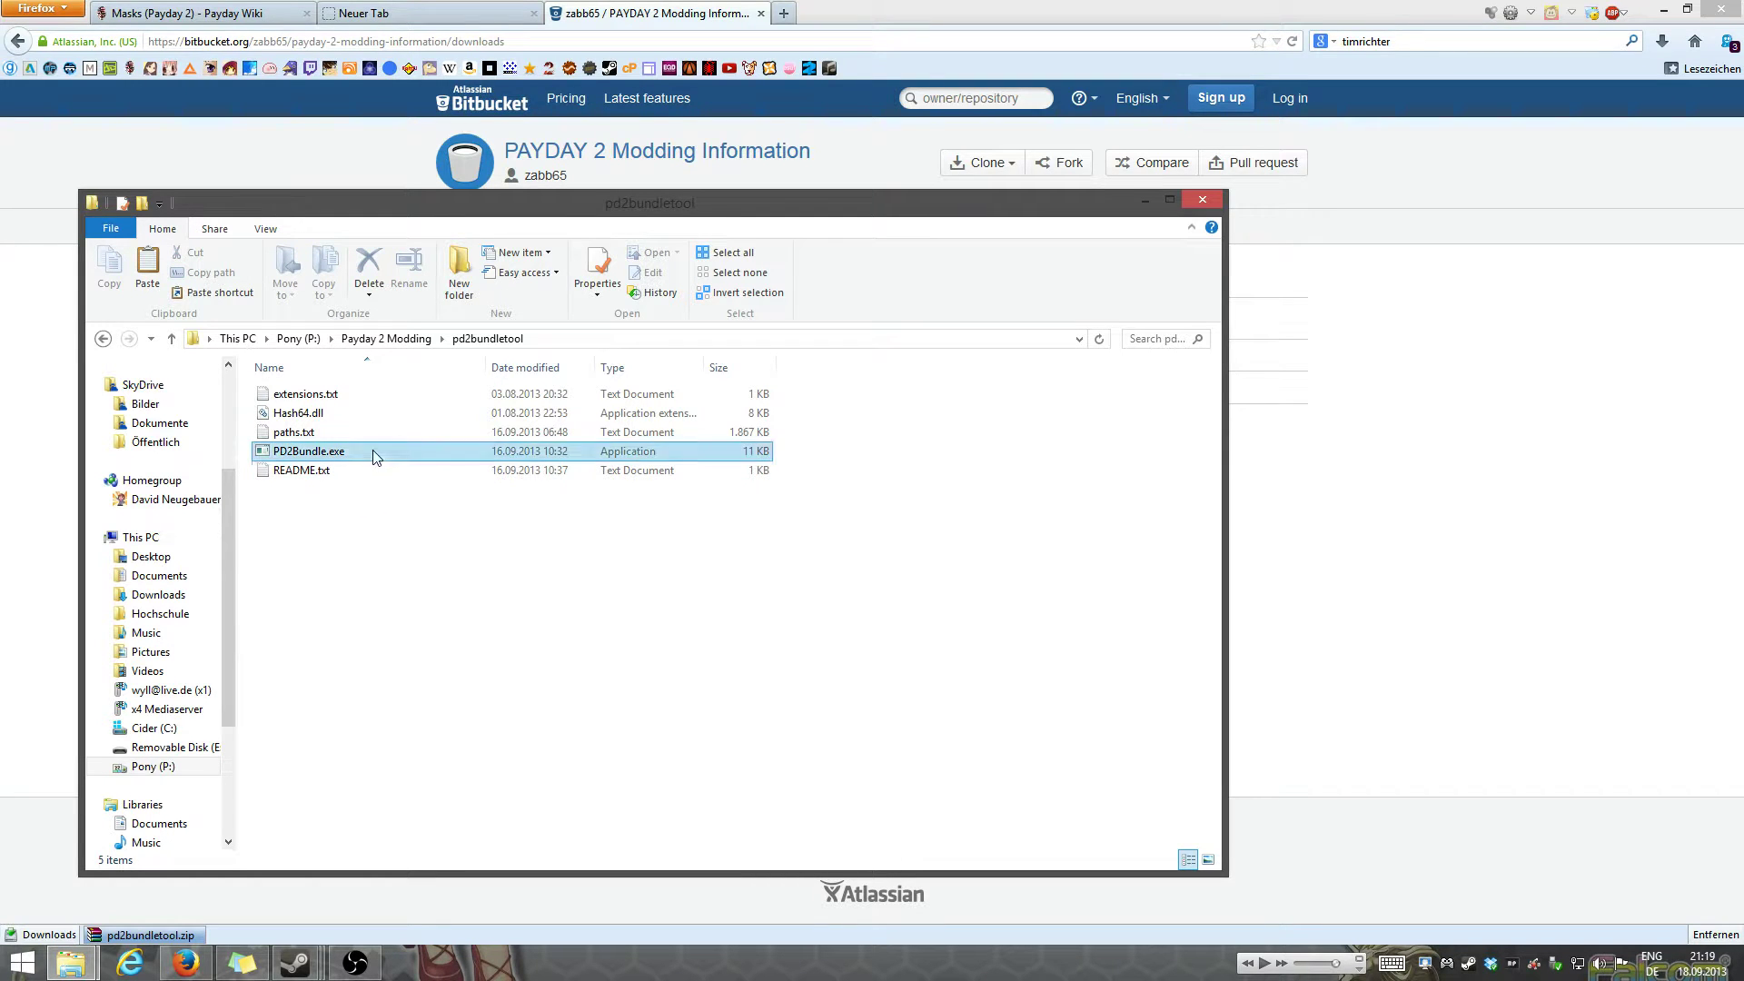
left_click(368, 453)
left_click_drag(352, 434, 352, 389)
- Copy the four selected bundle tool files into the PAYDAY 2 assets folder
mouse_move(71, 963)
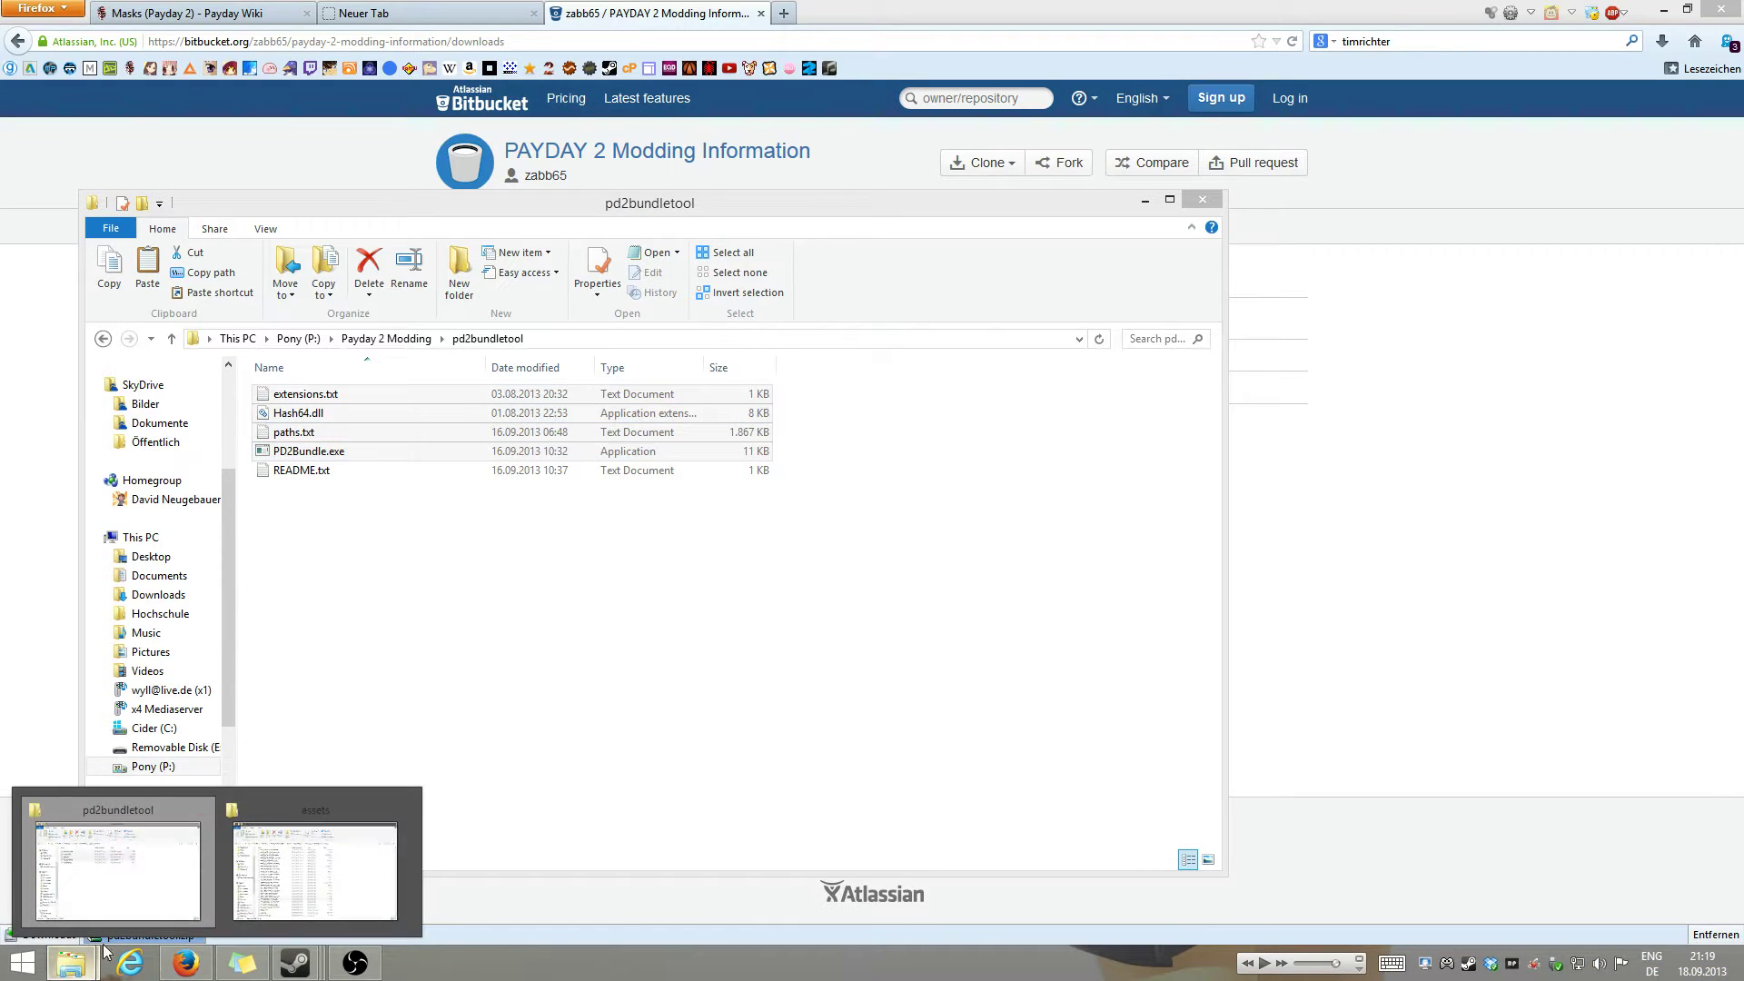
left_click(318, 854)
left_click_drag(903, 179, 642, 178)
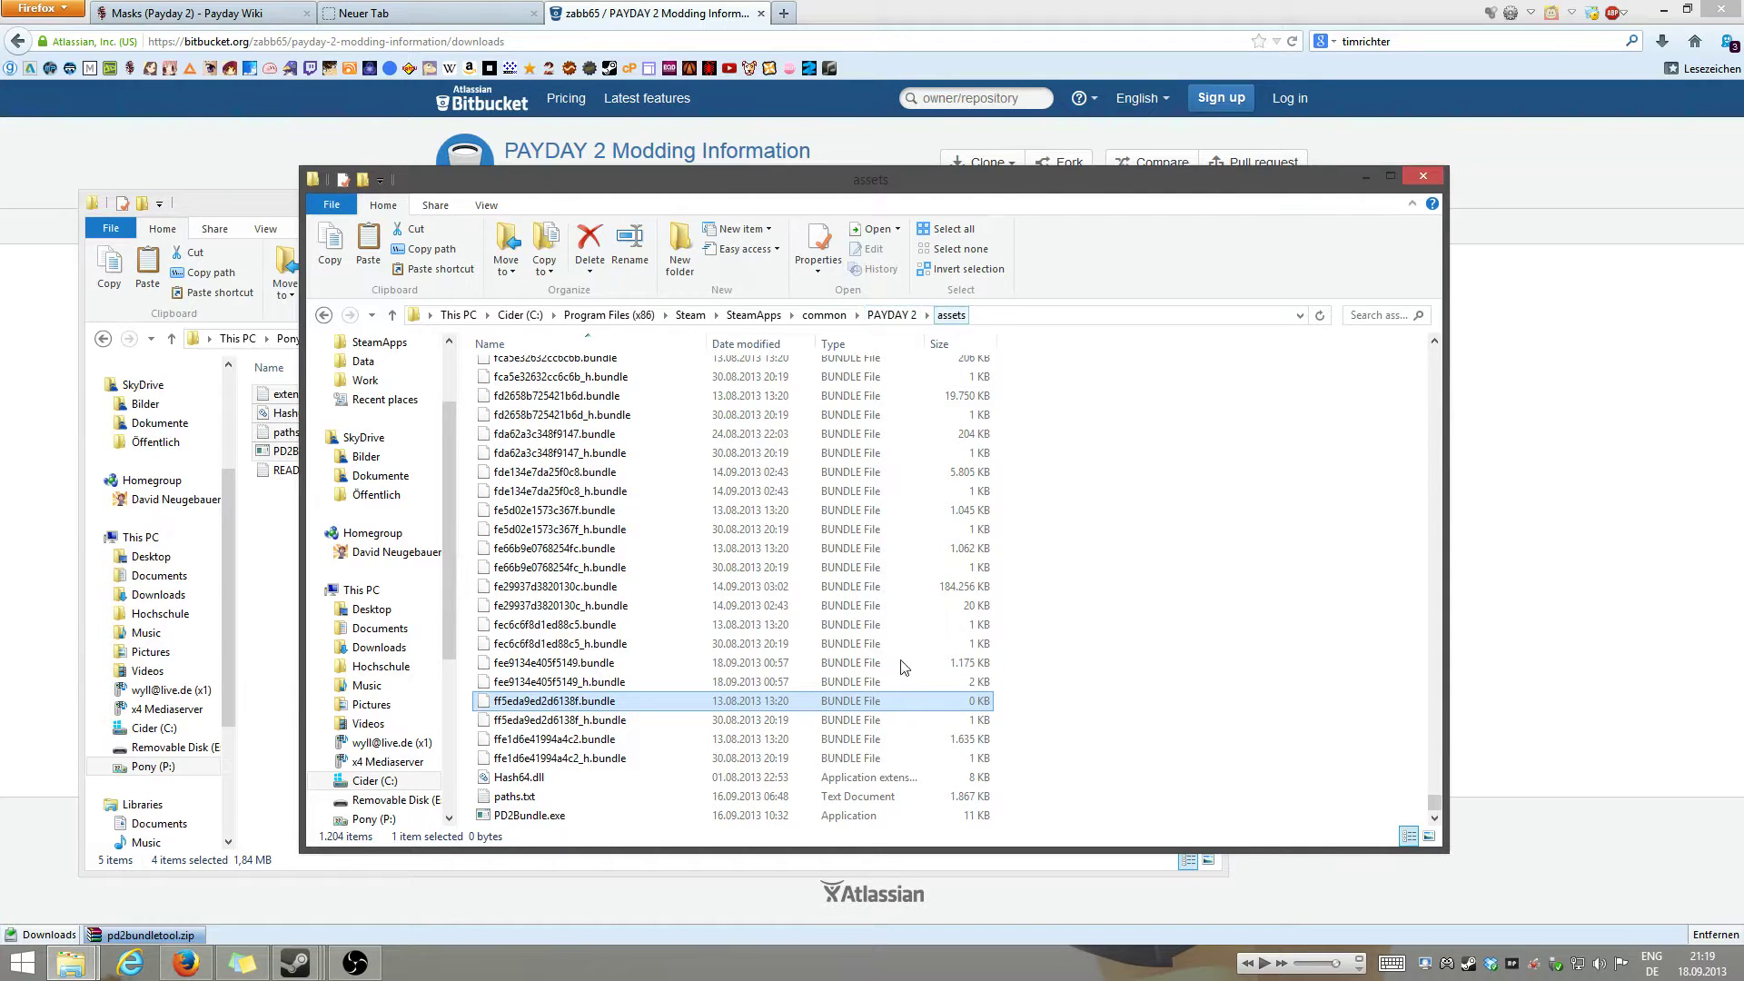
left_click_drag(292, 454, 1164, 763)
left_click(745, 338)
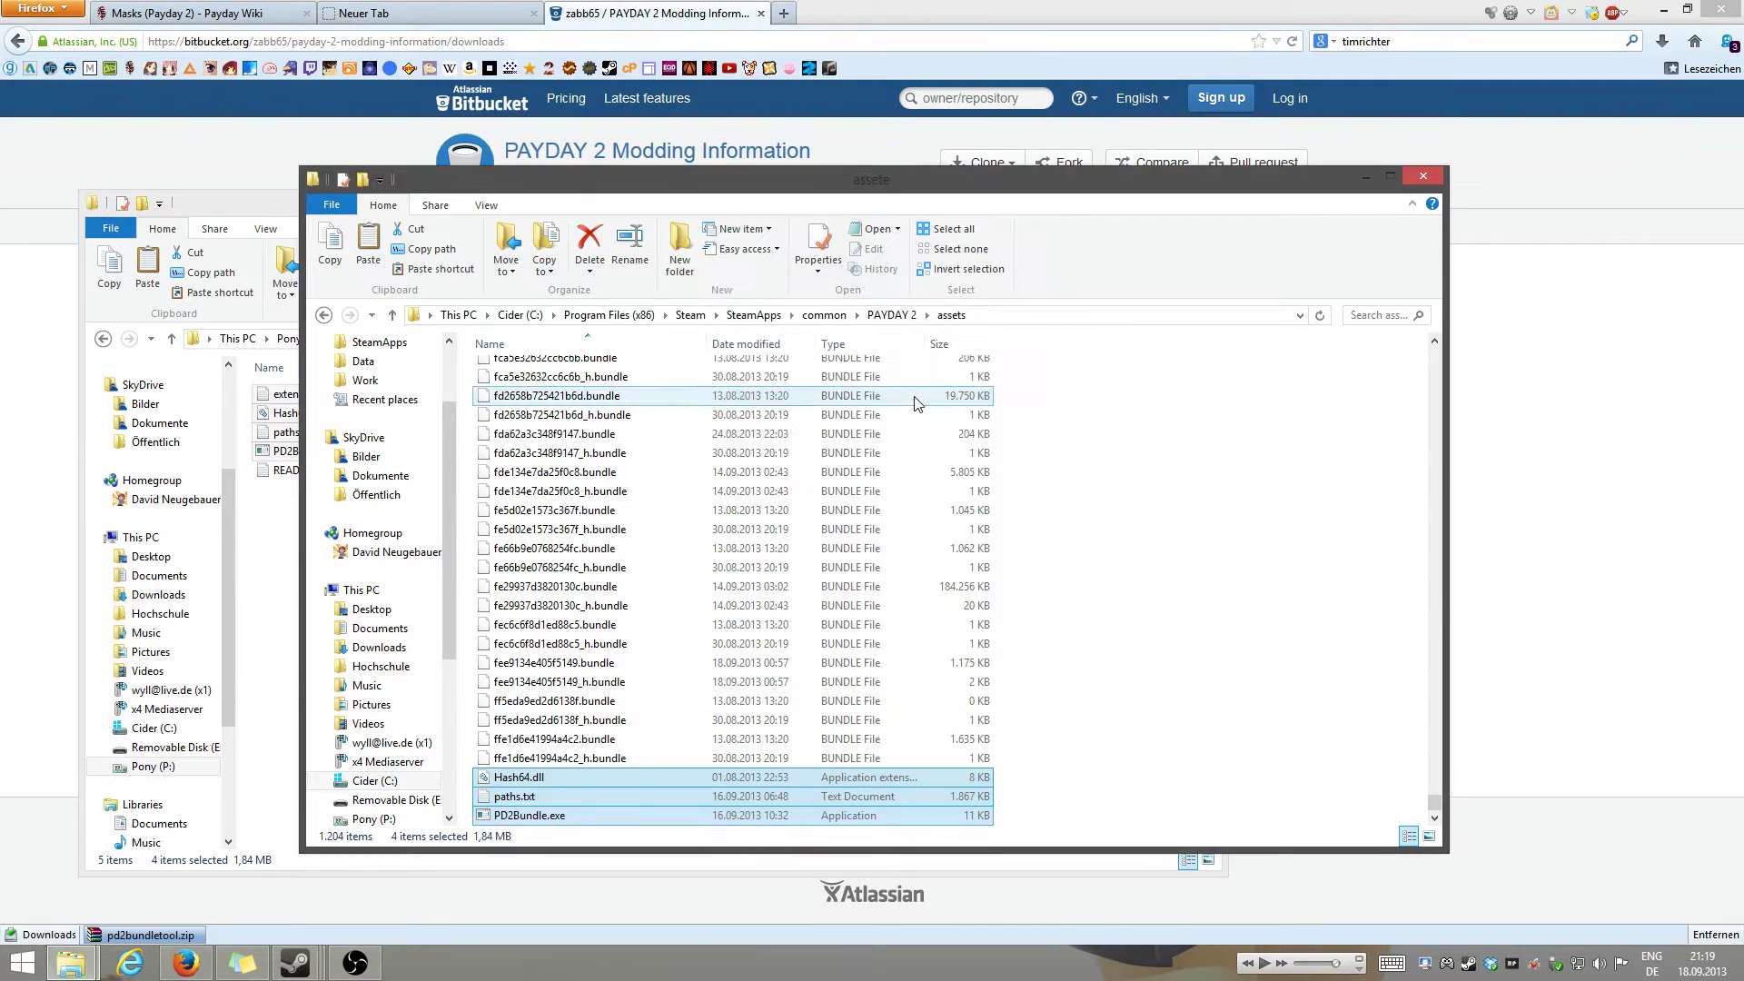
- Open a command window in the assets folder from its parent PAYDAY 2 folder
left_click(892, 314)
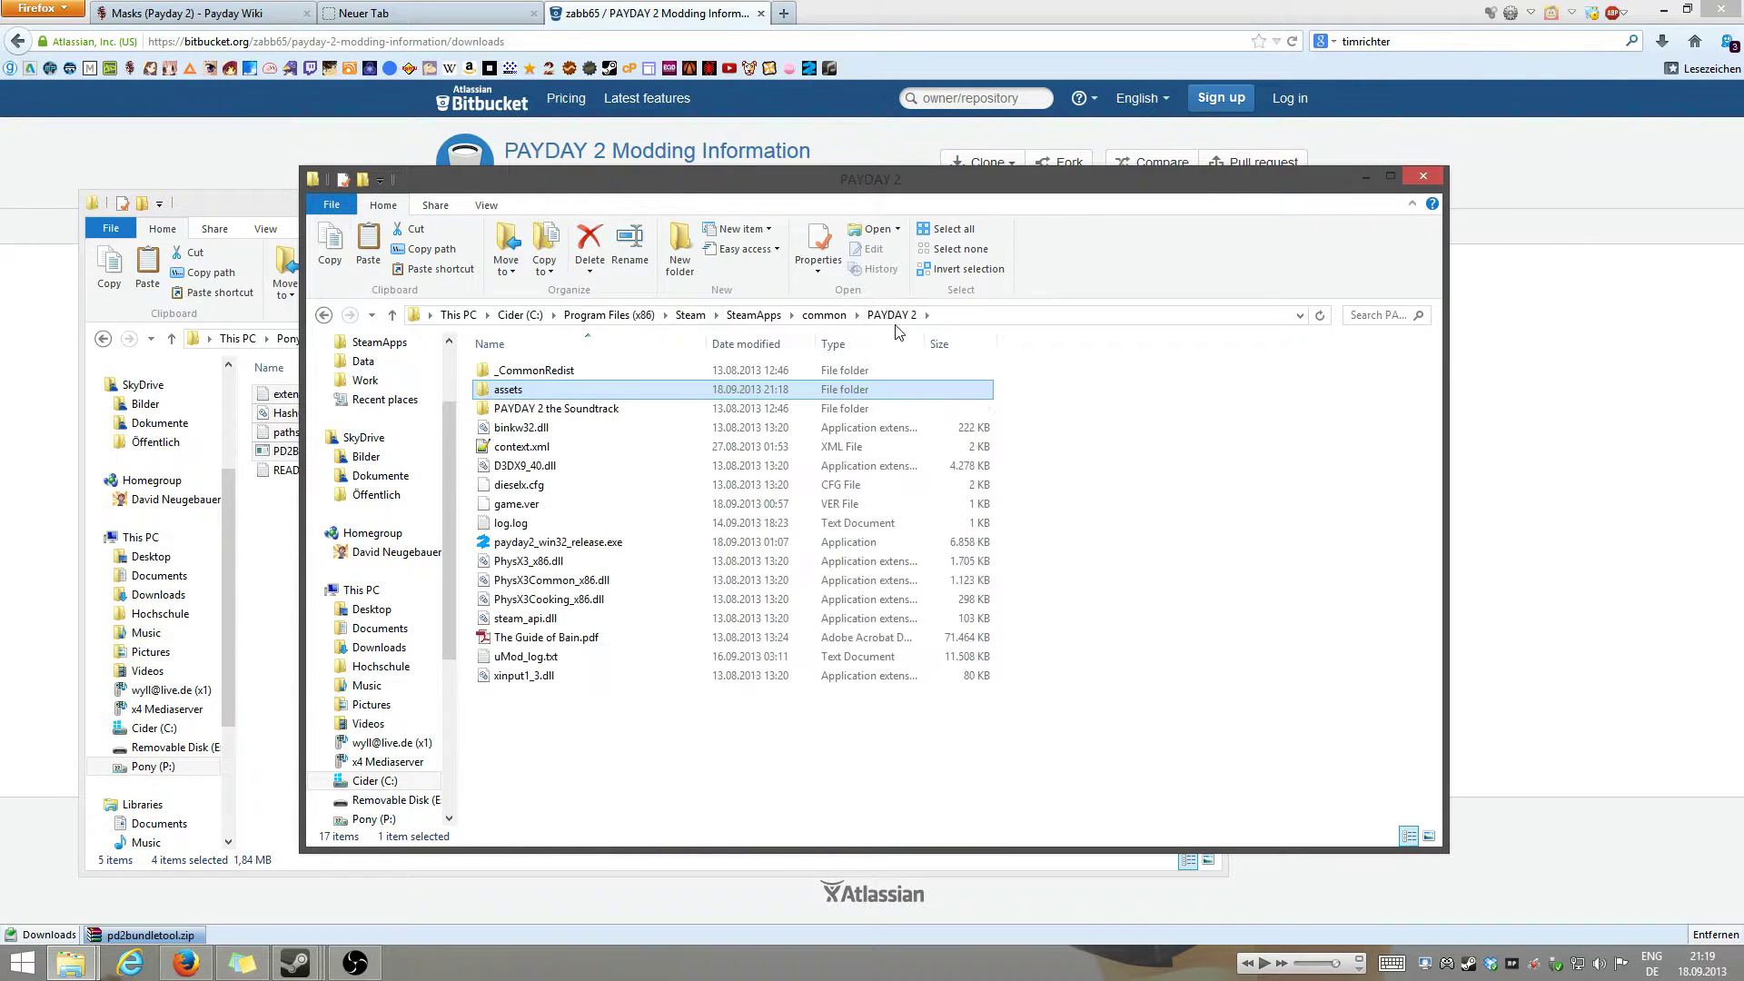
right_click(546, 396)
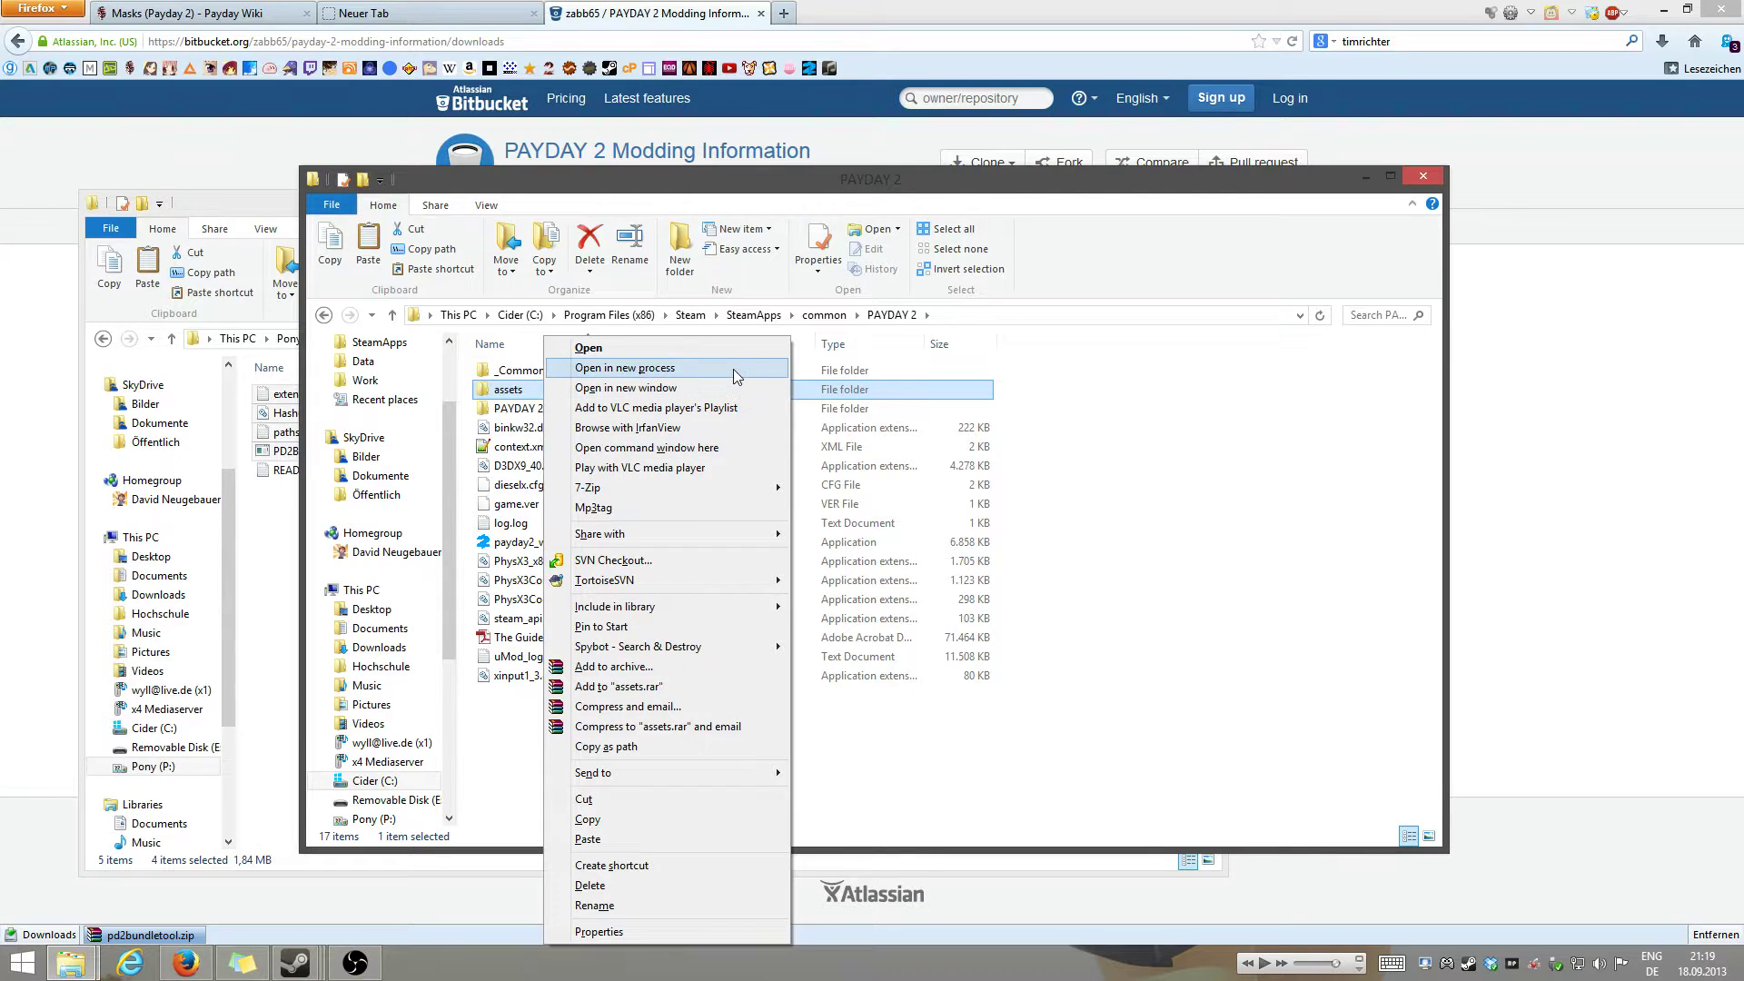
left_click(749, 447)
left_click_drag(563, 182, 507, 136)
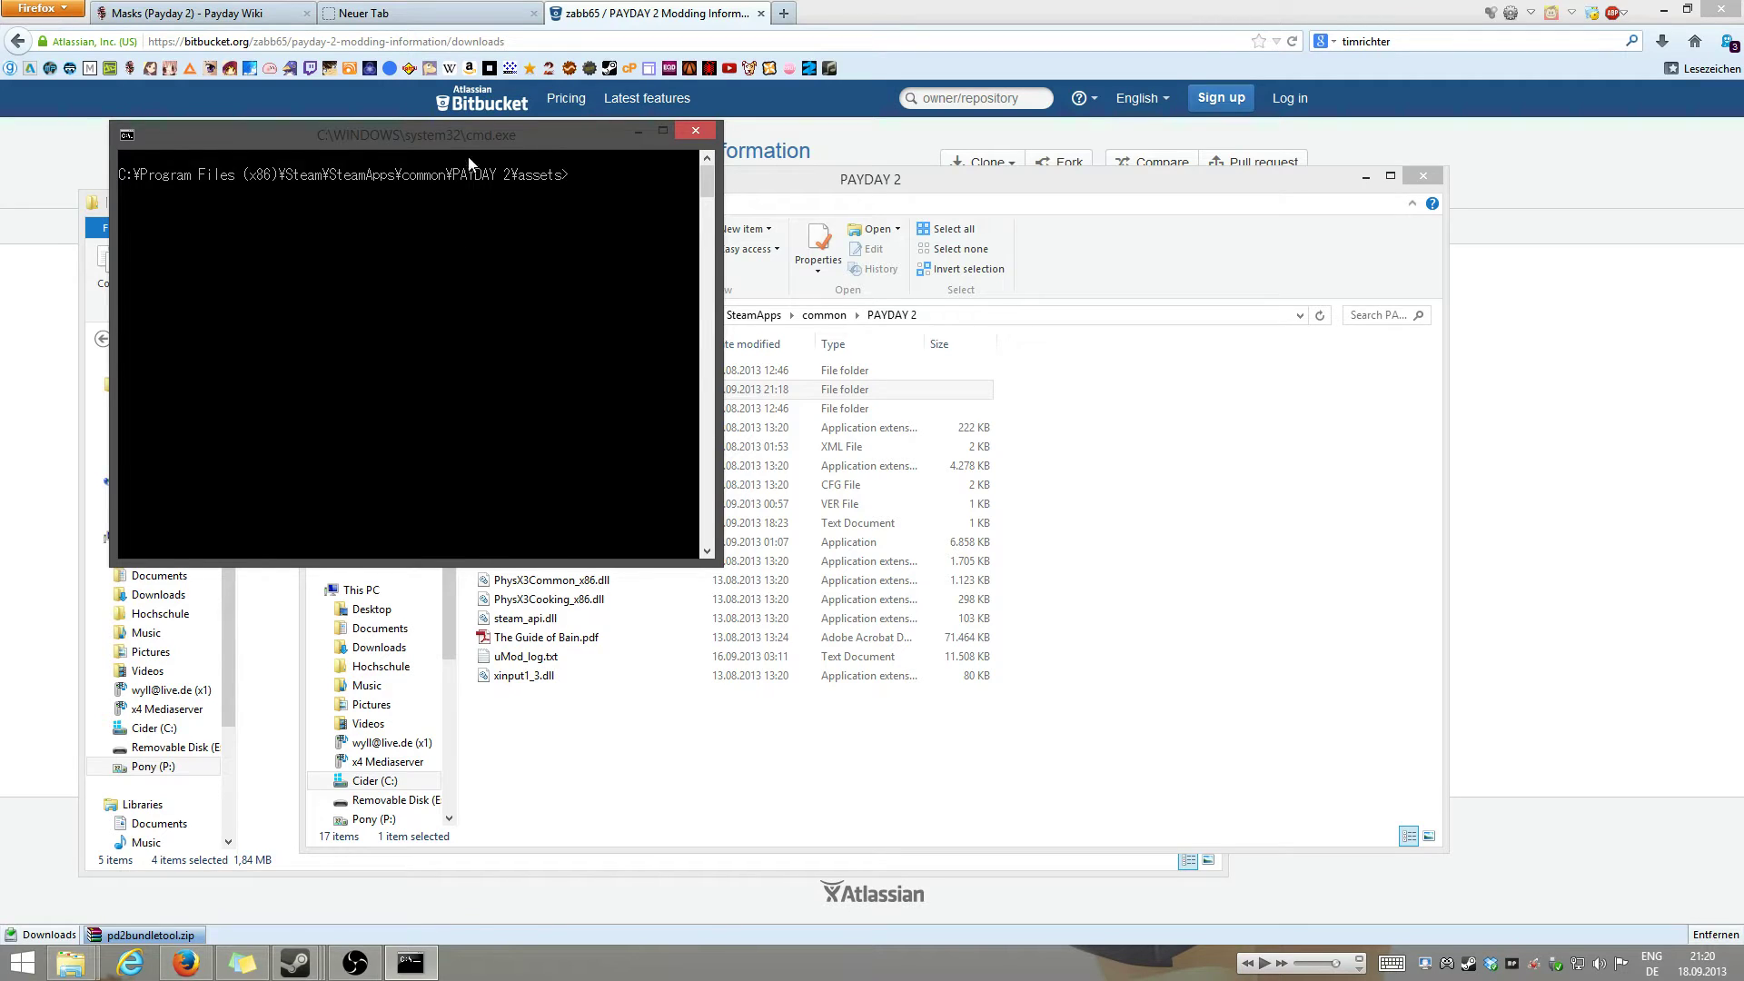
left_click_drag(471, 142, 437, 135)
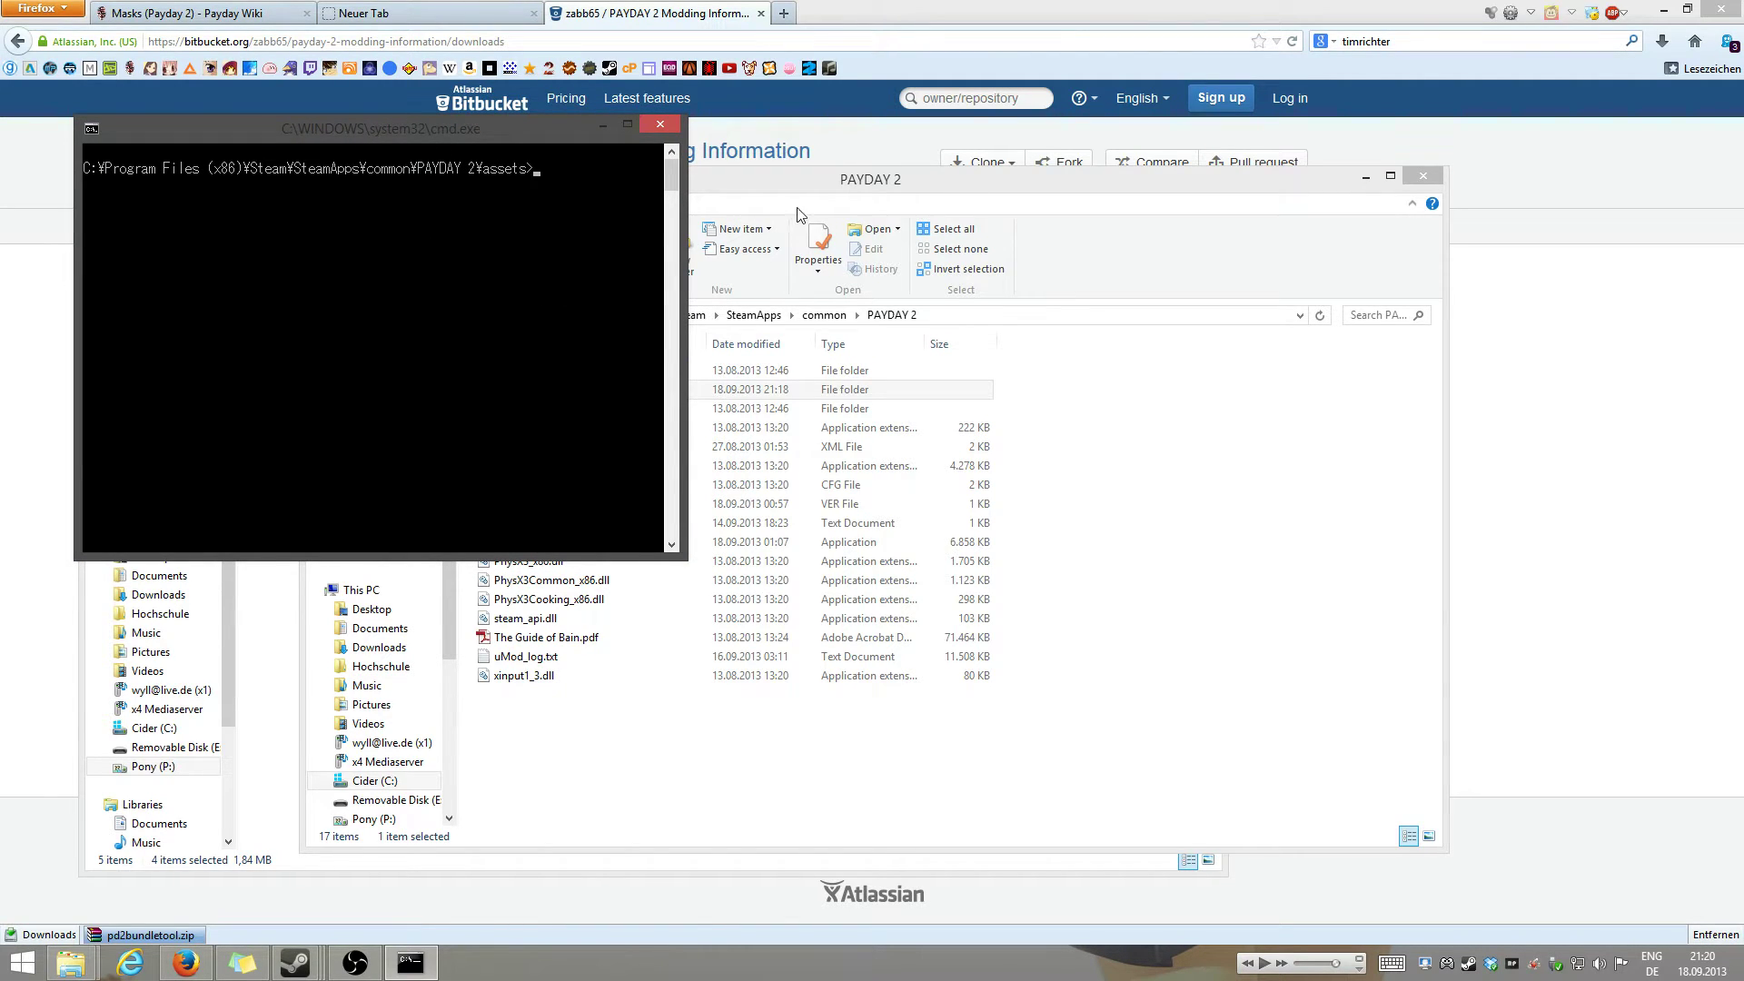
- Show the assets folder beside the command window and select PD2Bundle.exe in it
left_click_drag(831, 185, 1112, 216)
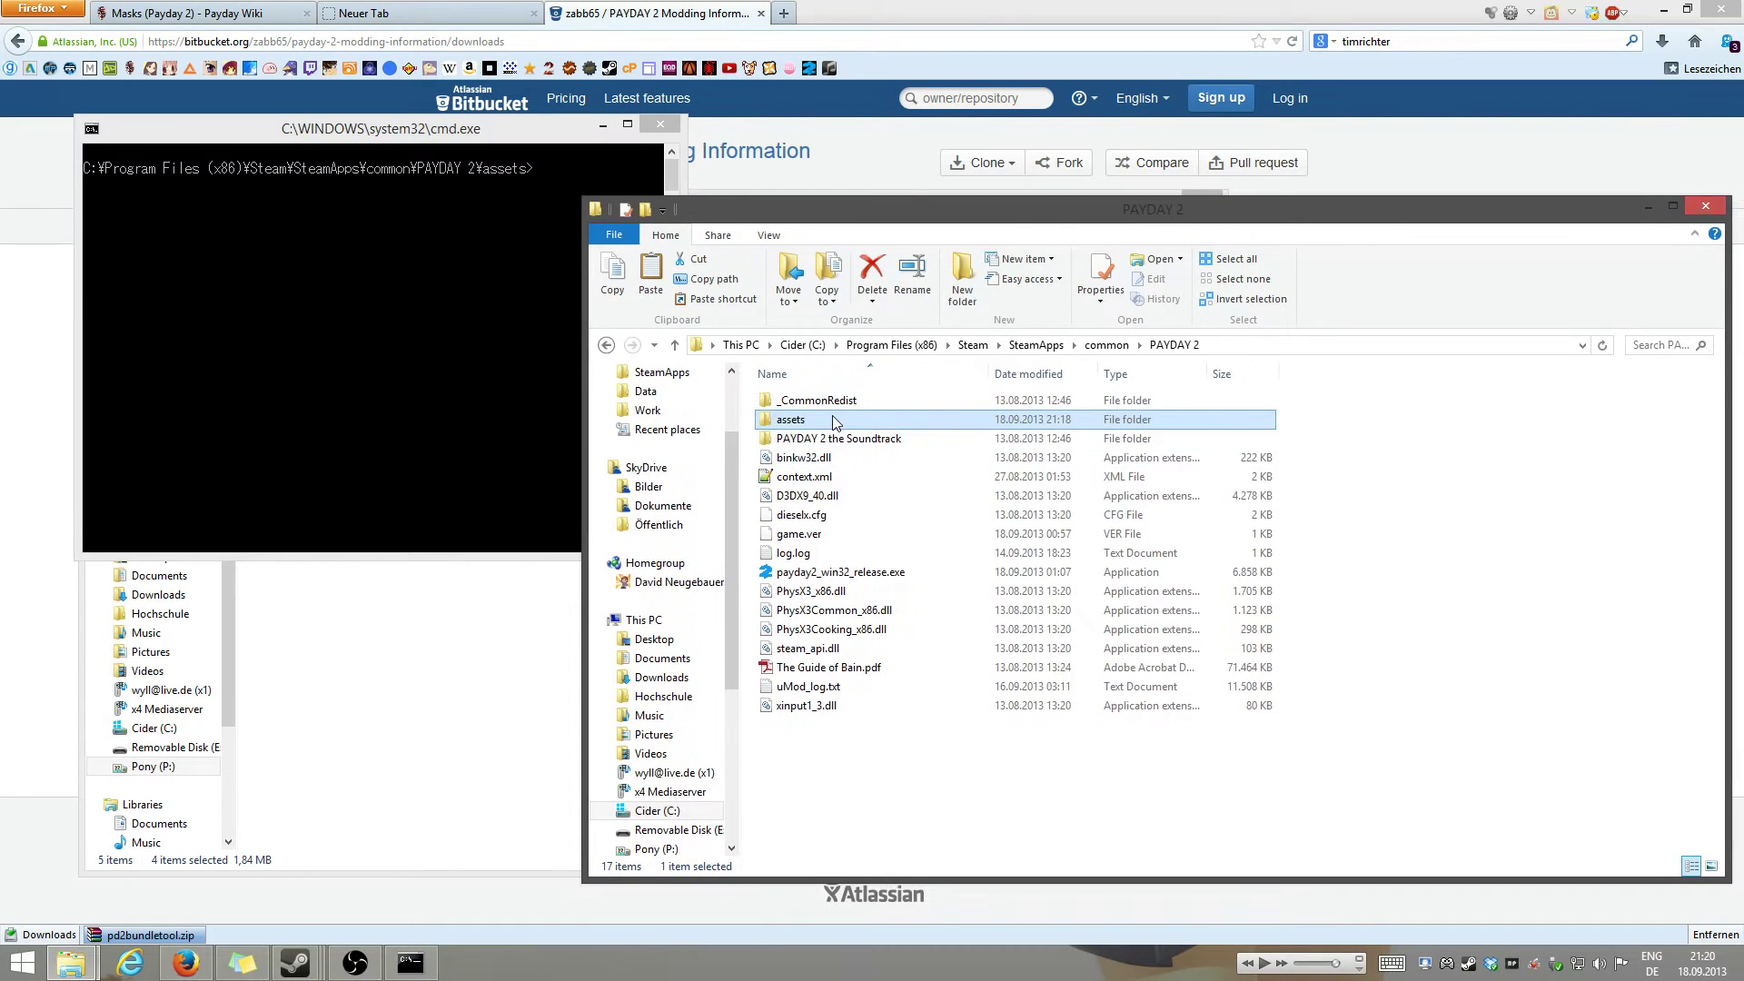
double_click(790, 420)
scroll(854, 545, "down", 15)
left_click_drag(1000, 209, 1018, 87)
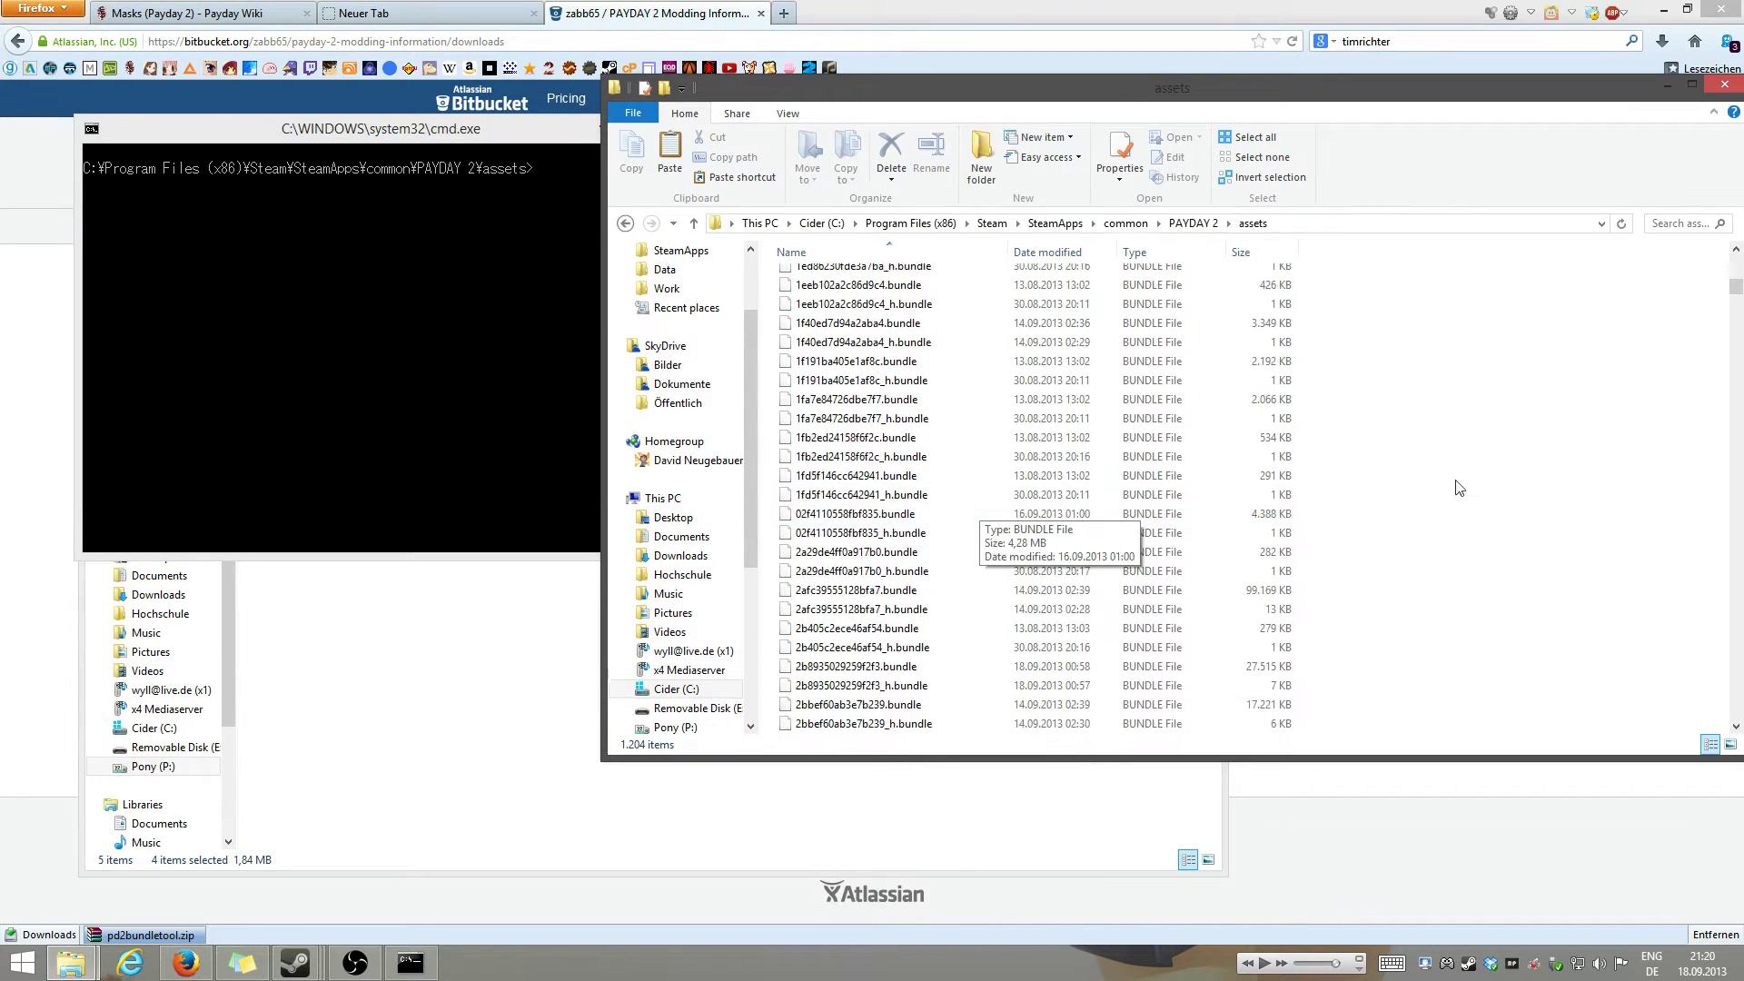
left_click_drag(1735, 287, 1735, 720)
left_click(832, 723)
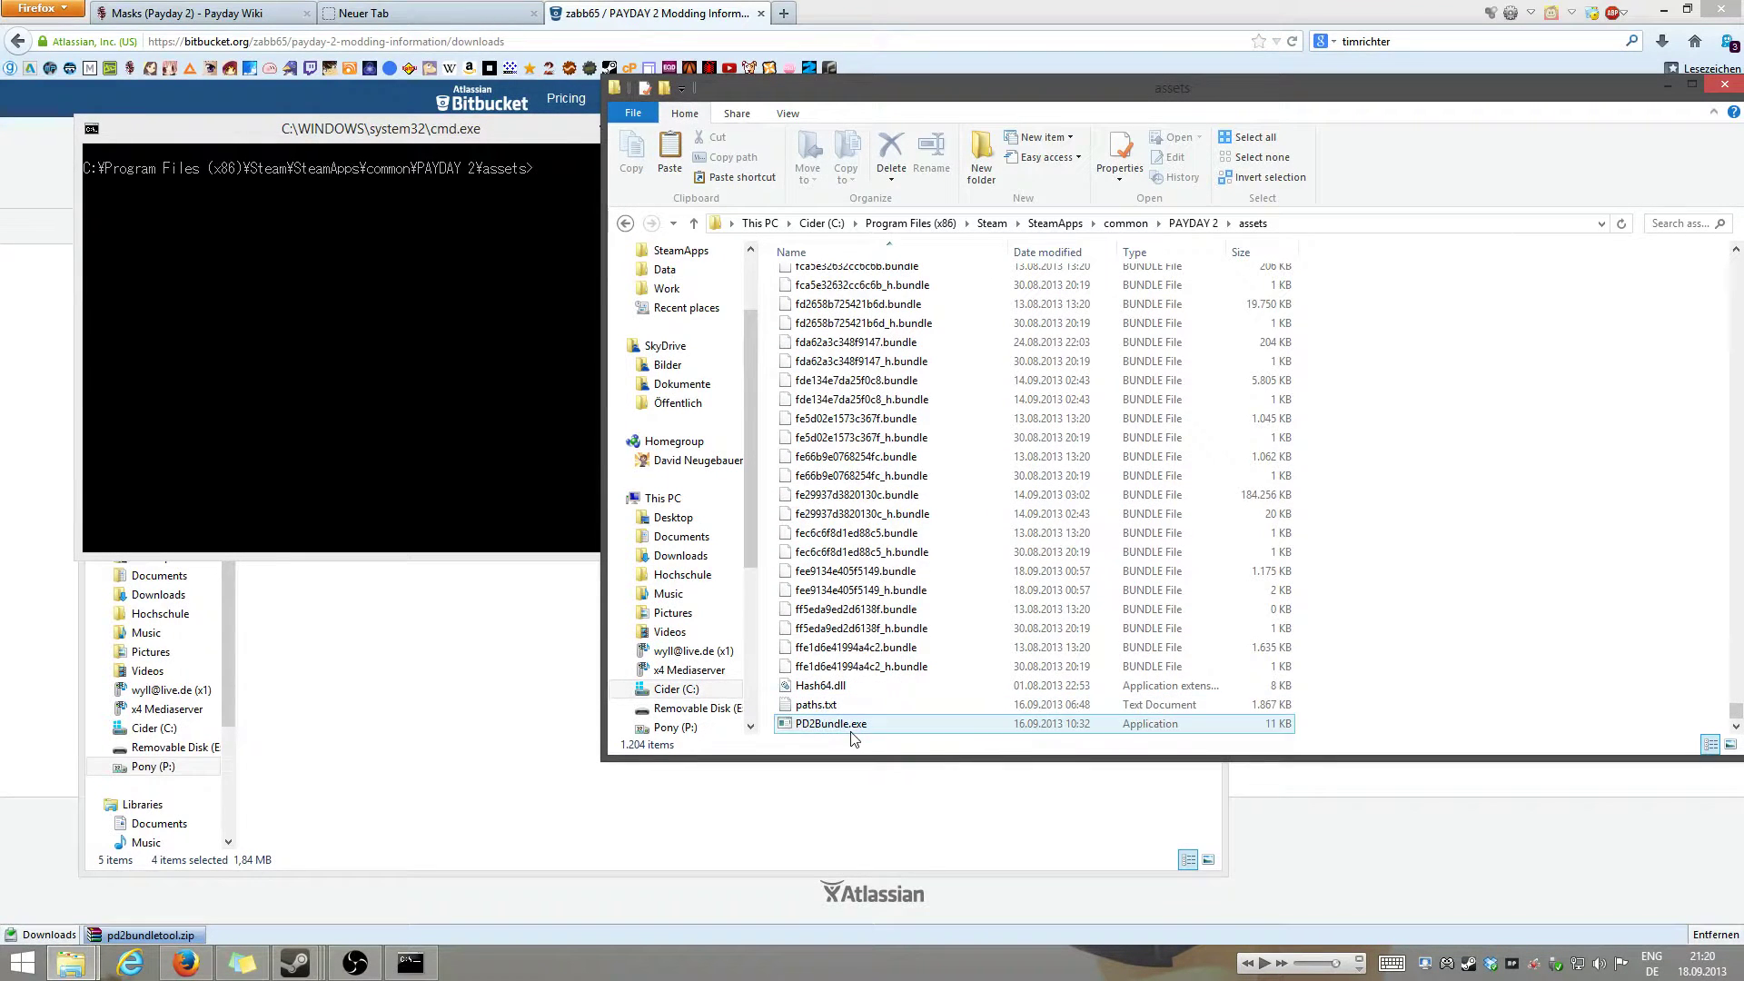
- Run "PD2Bundle.exe -extract_all" in the command window, then close that window
left_click(537, 156)
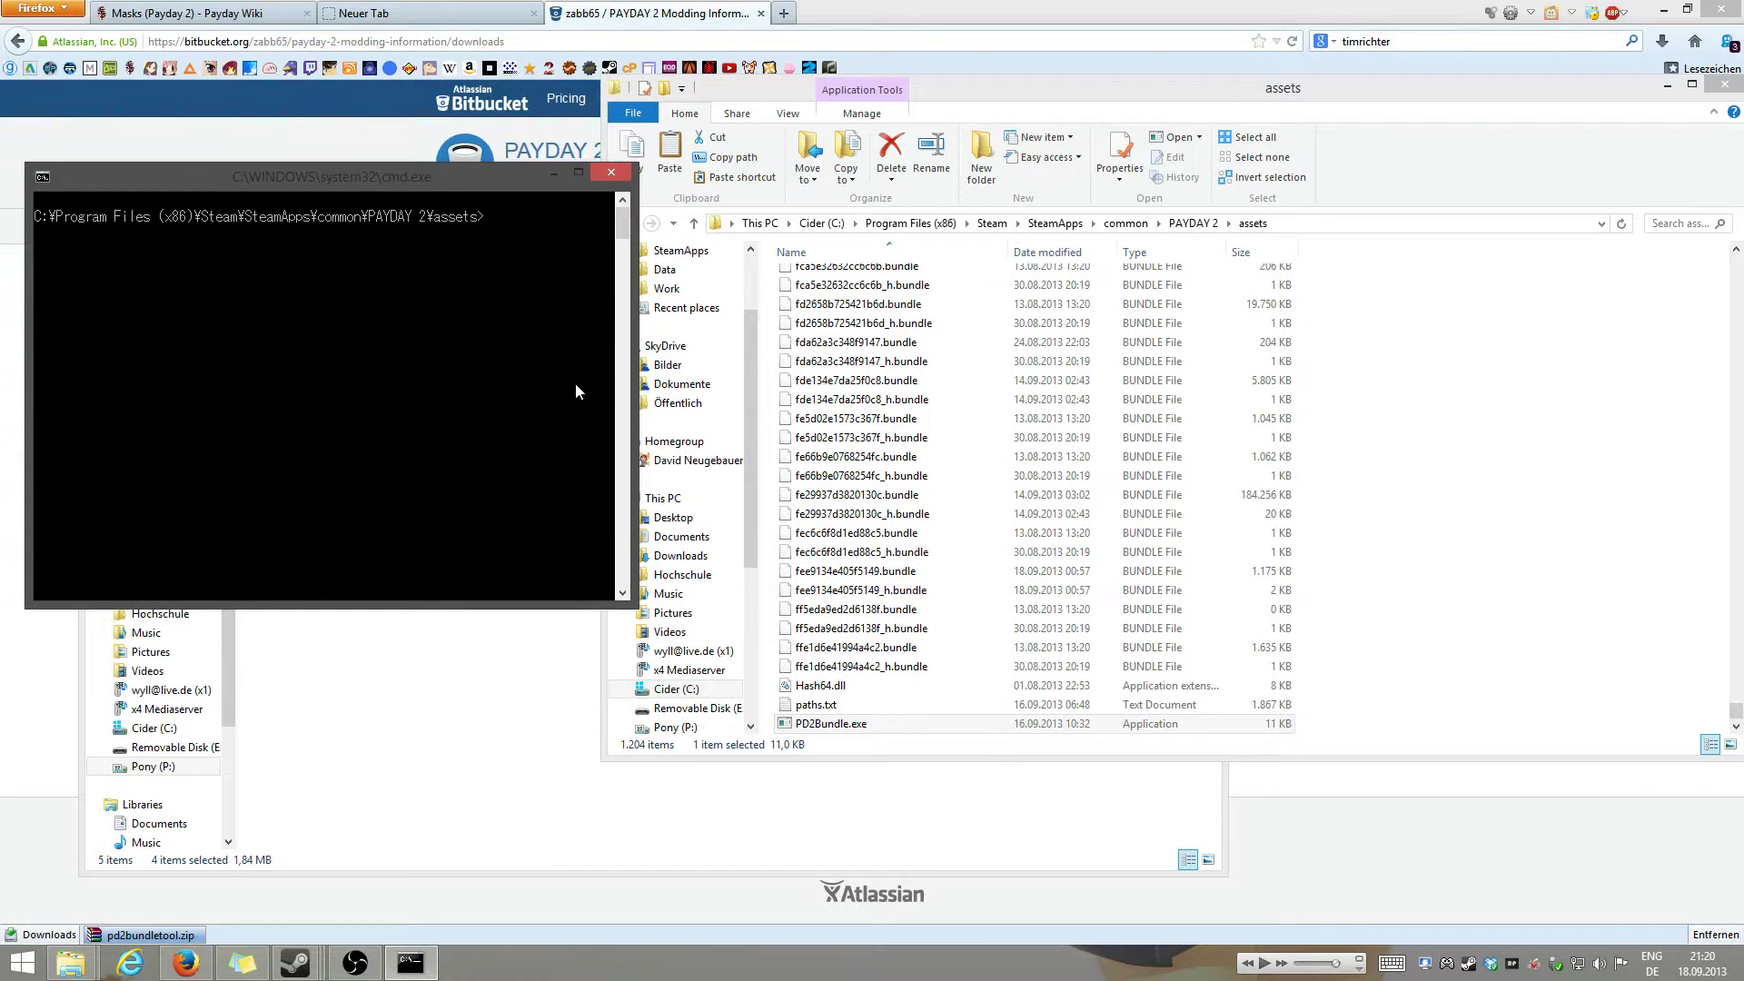
type("PD2Bundle.exe -extract_all")
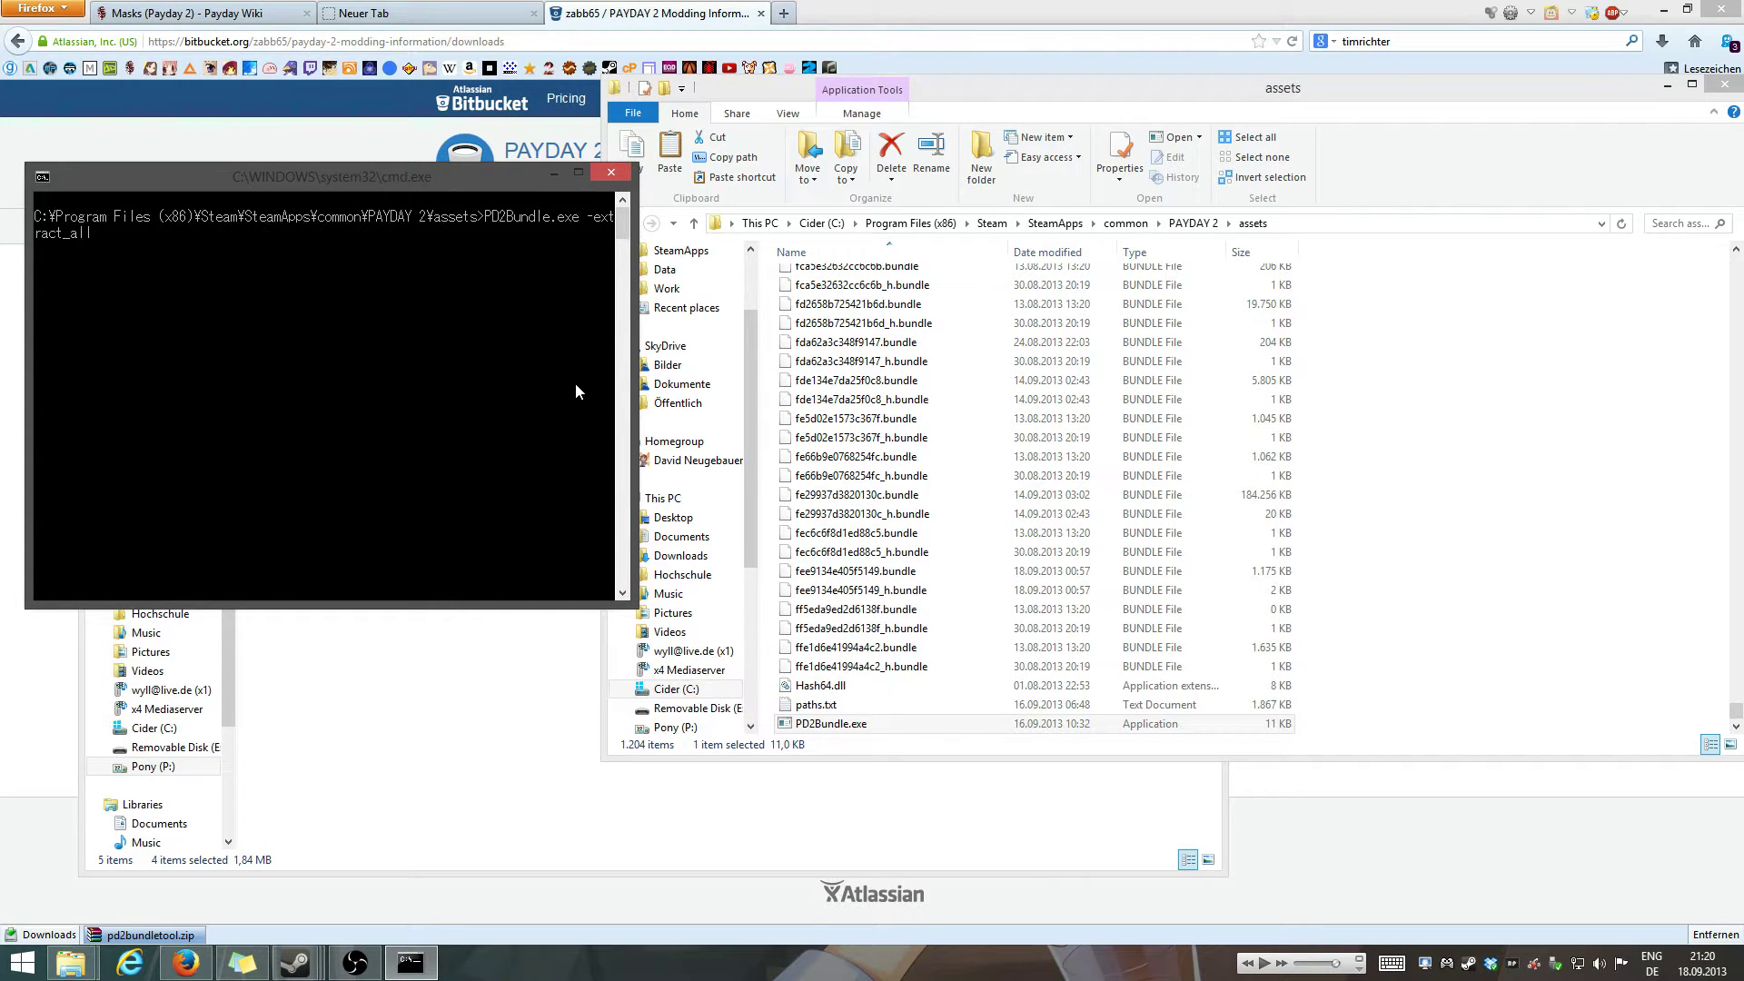
key("Return")
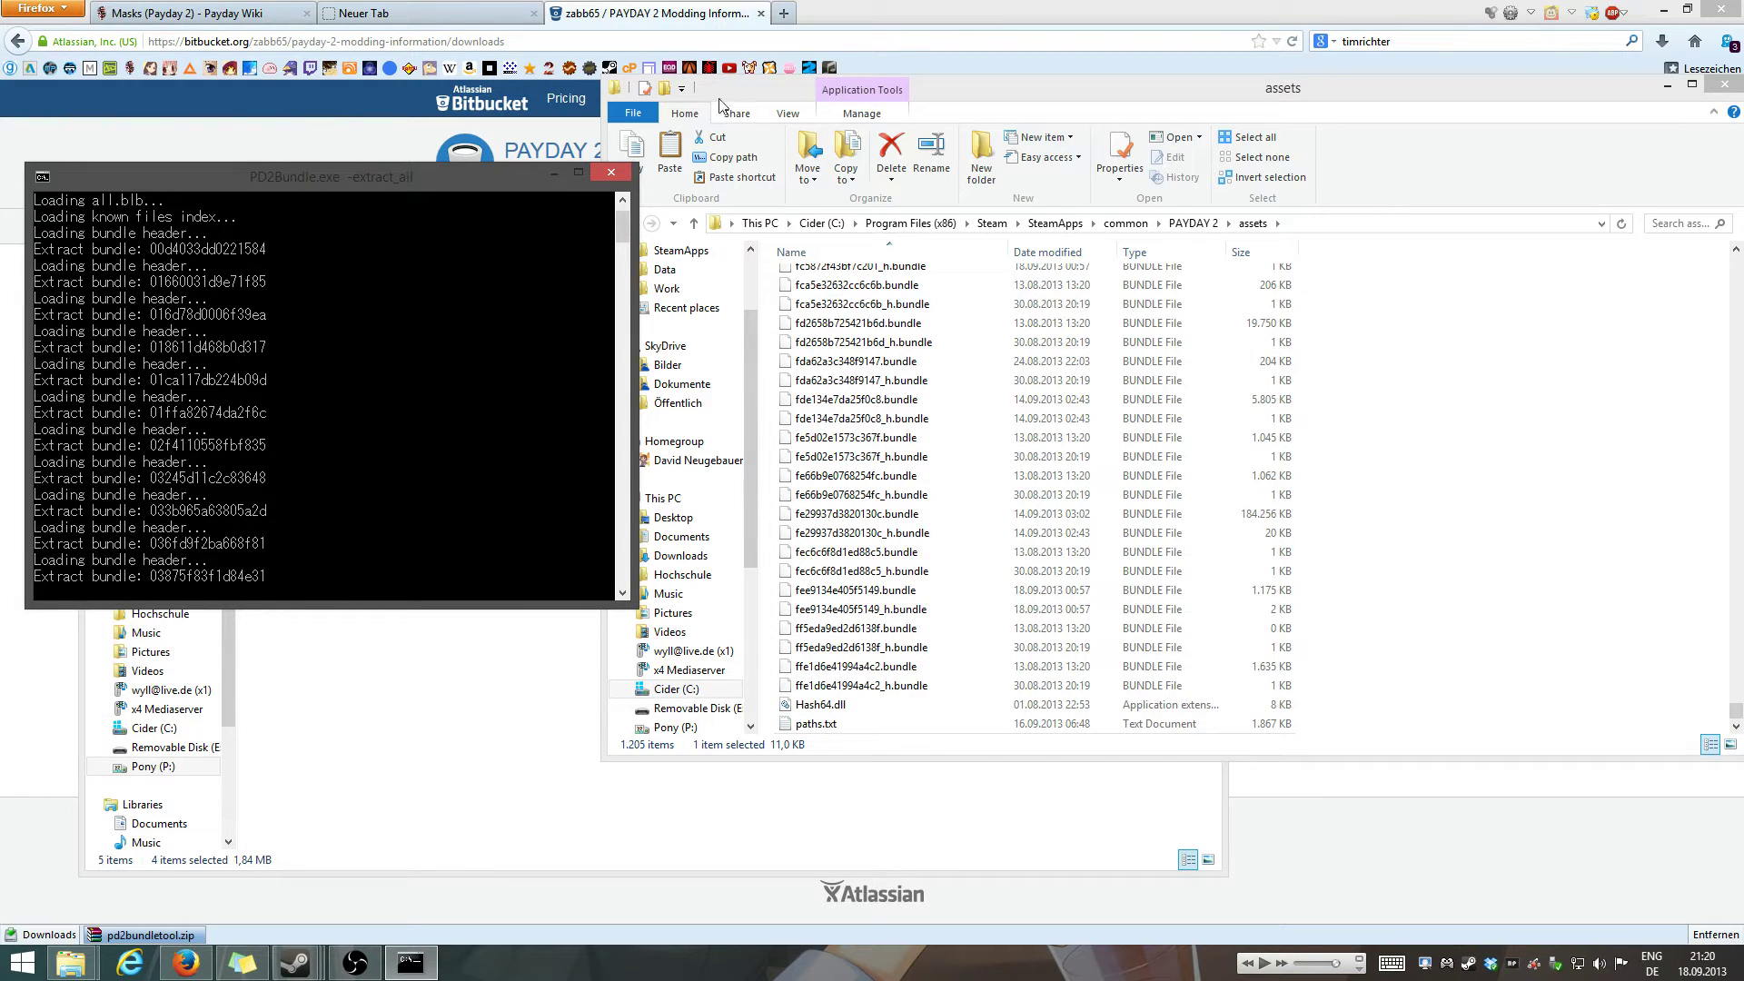
left_click(603, 186)
- Find the extract folder in assets, look inside it and return to assets
left_click_drag(1139, 102, 771, 96)
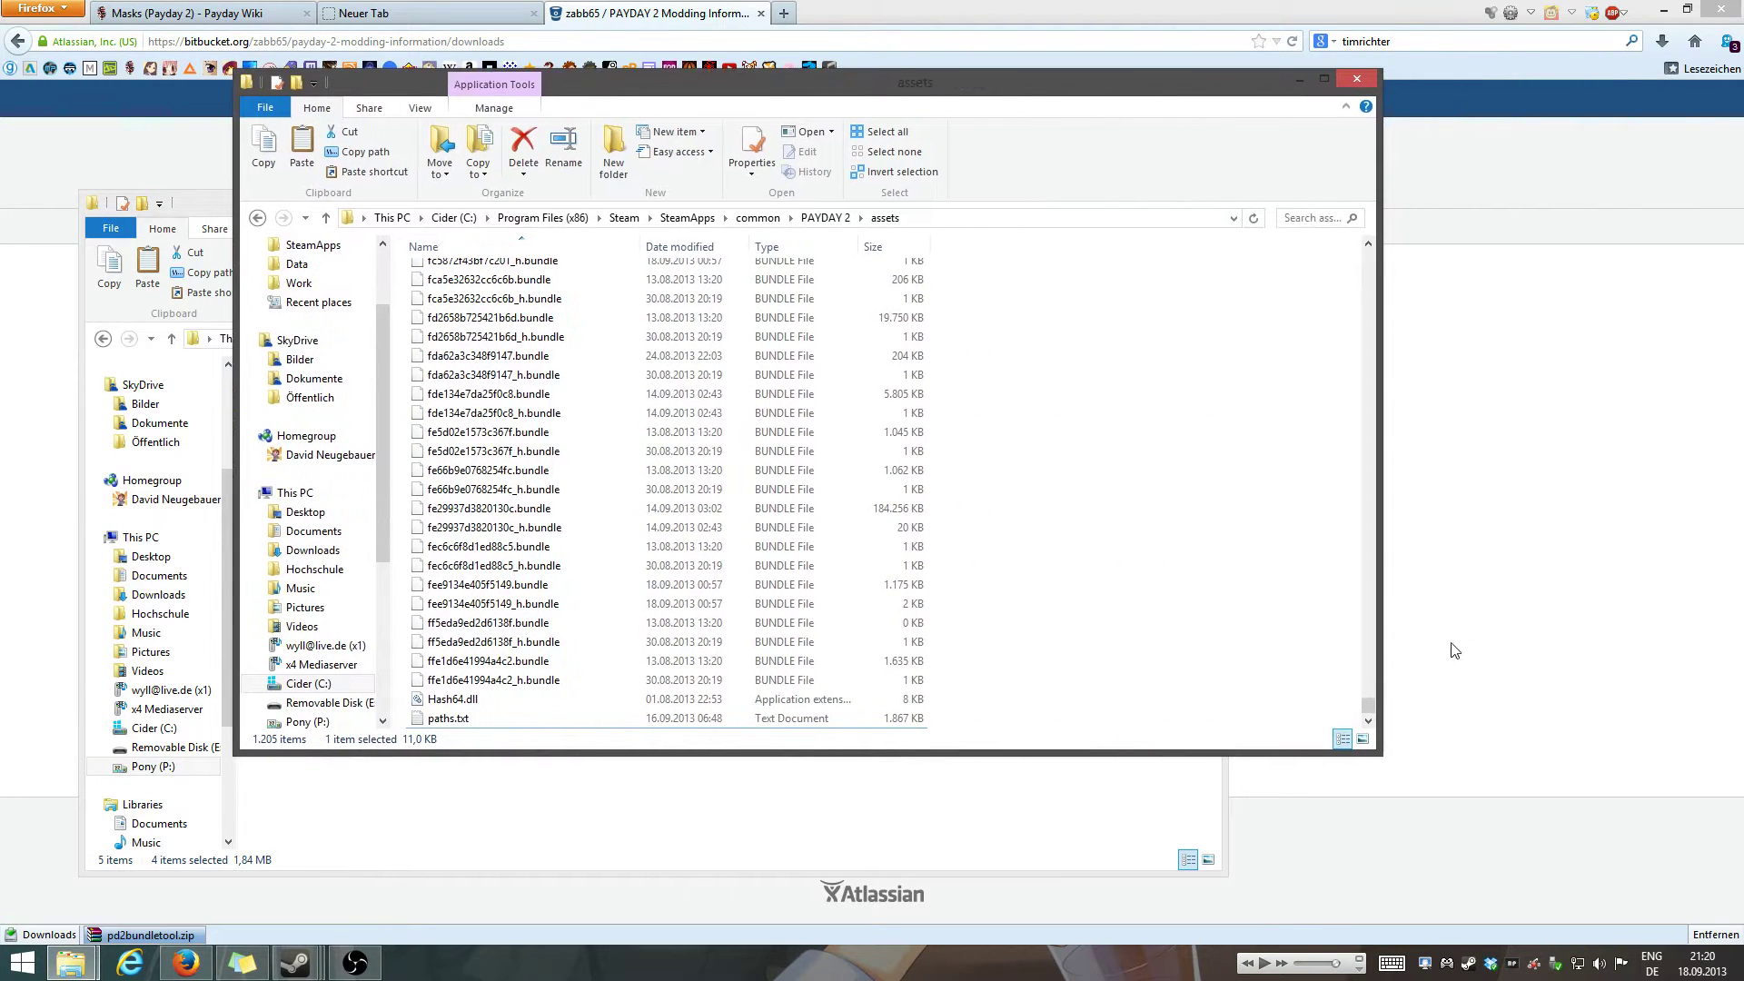
left_click_drag(1368, 704, 1328, 247)
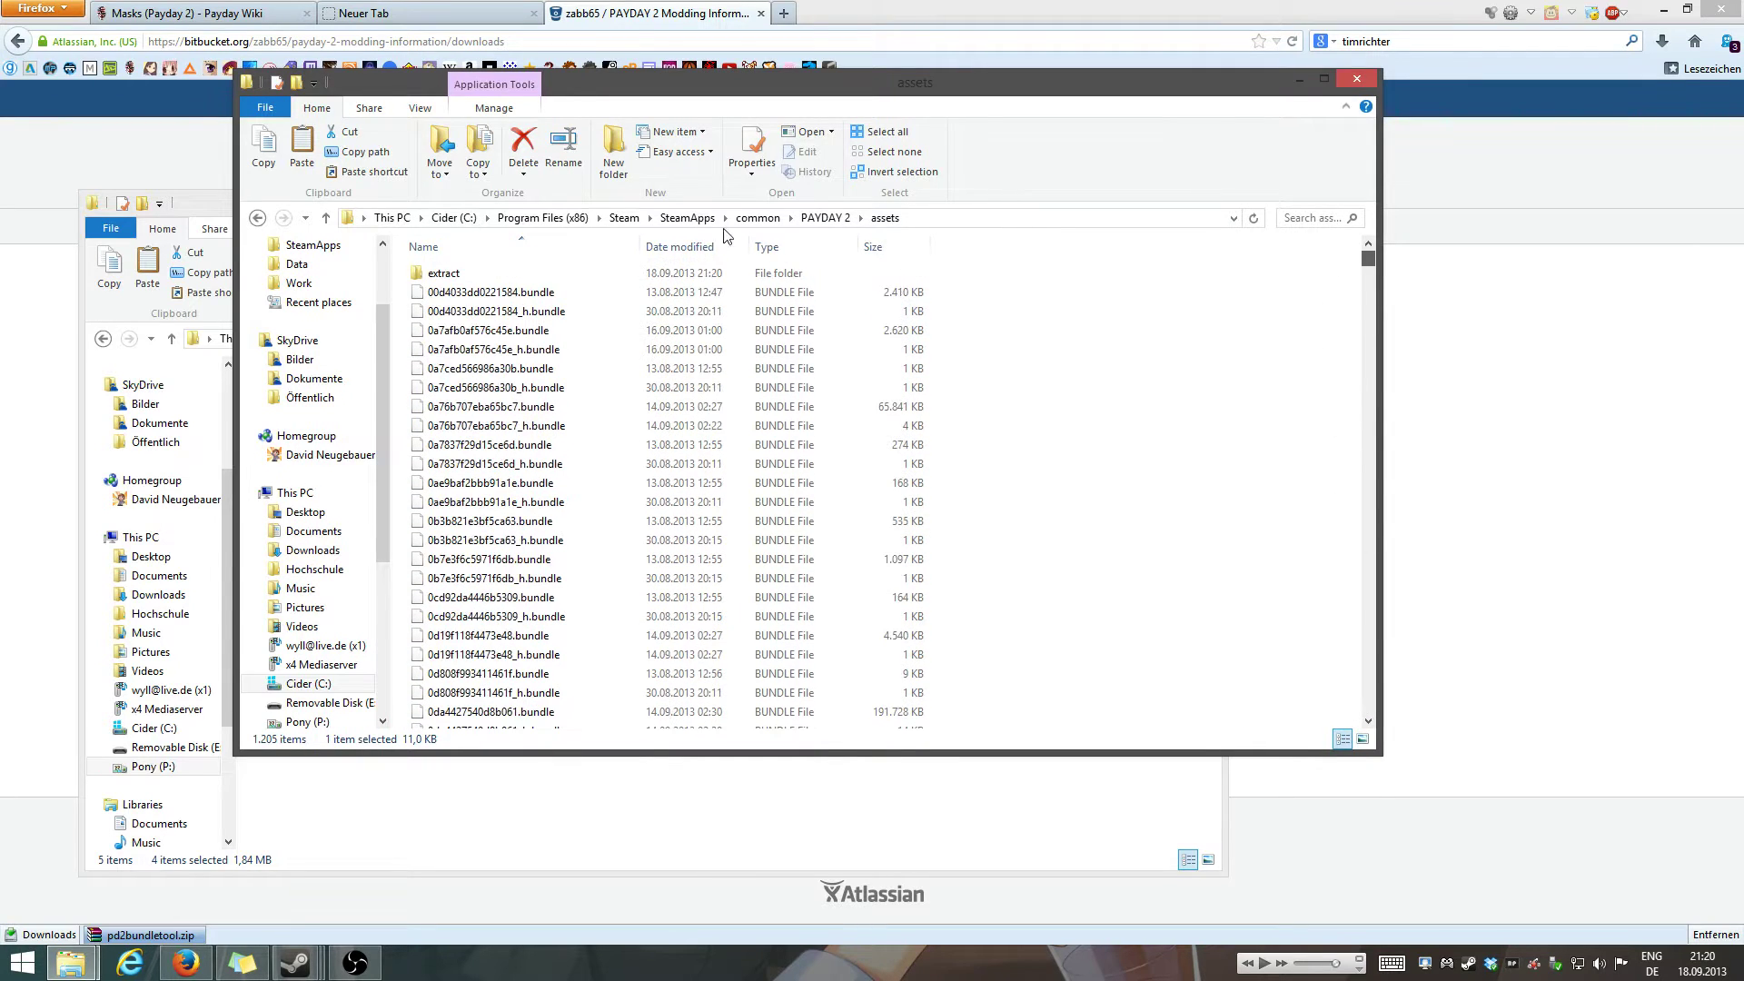
left_click(563, 274)
left_click_drag(584, 97, 888, 138)
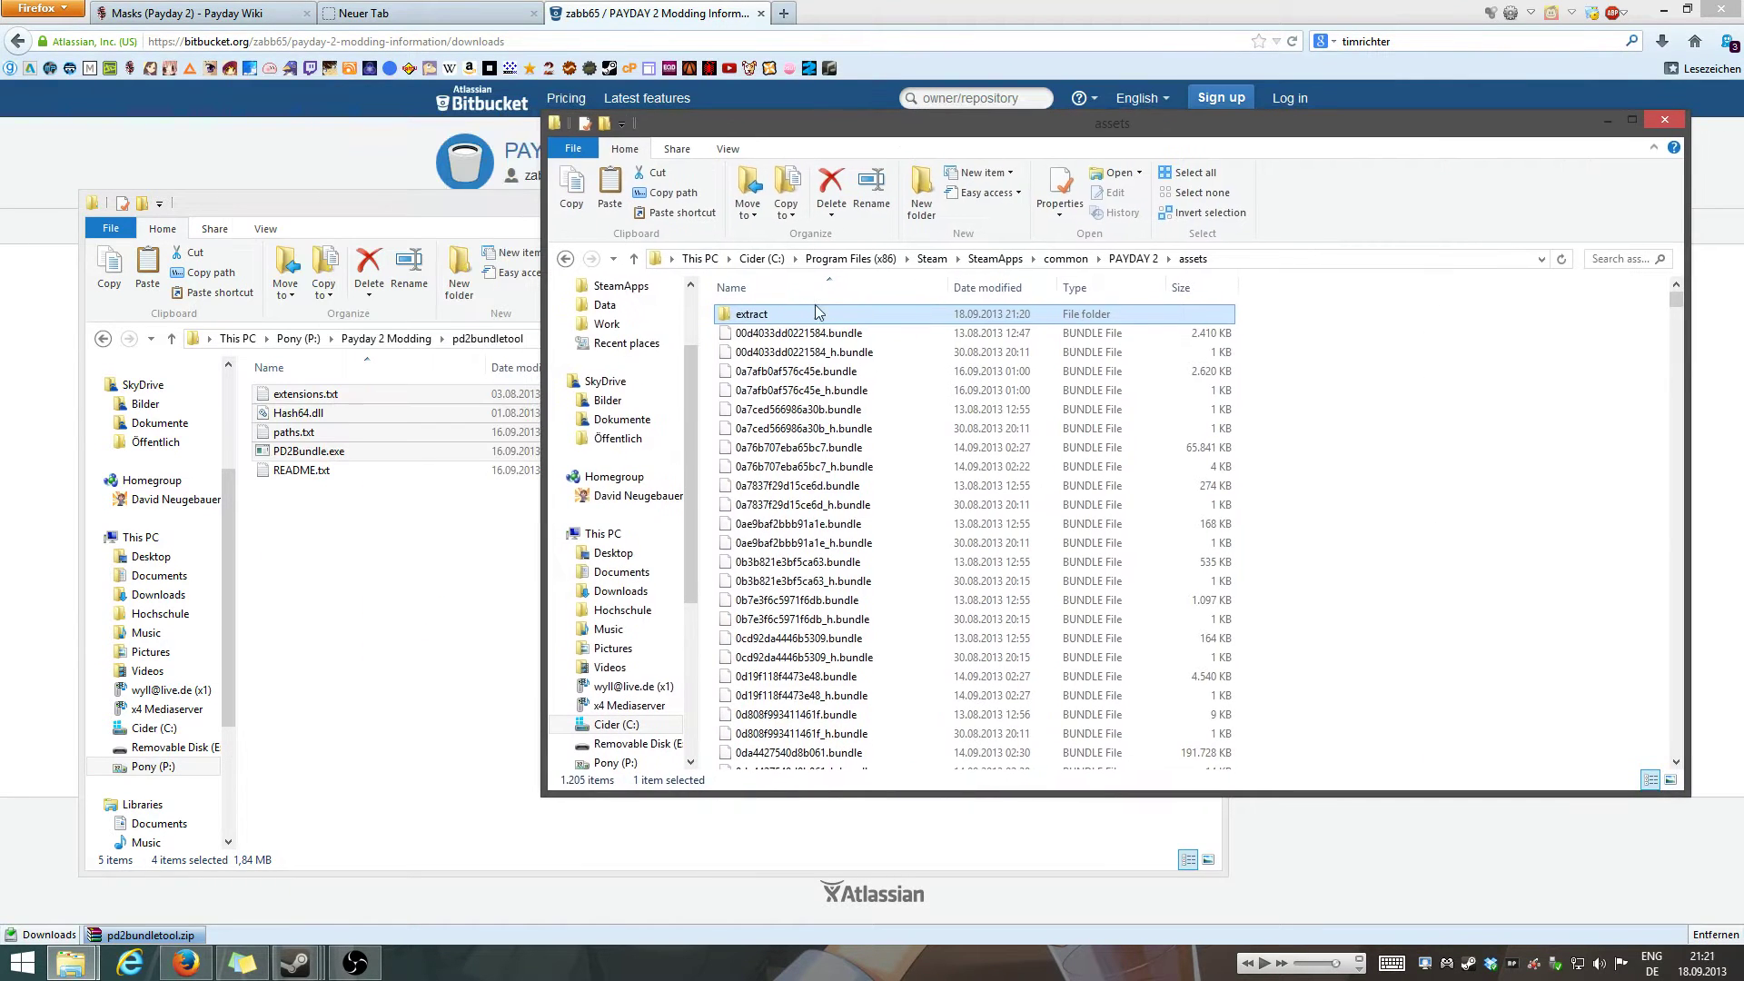
double_click(754, 315)
left_click(1192, 259)
- Open the extract folder inside Payday 2 Modding to examine its extracted contents
left_click(351, 542)
left_click(386, 339)
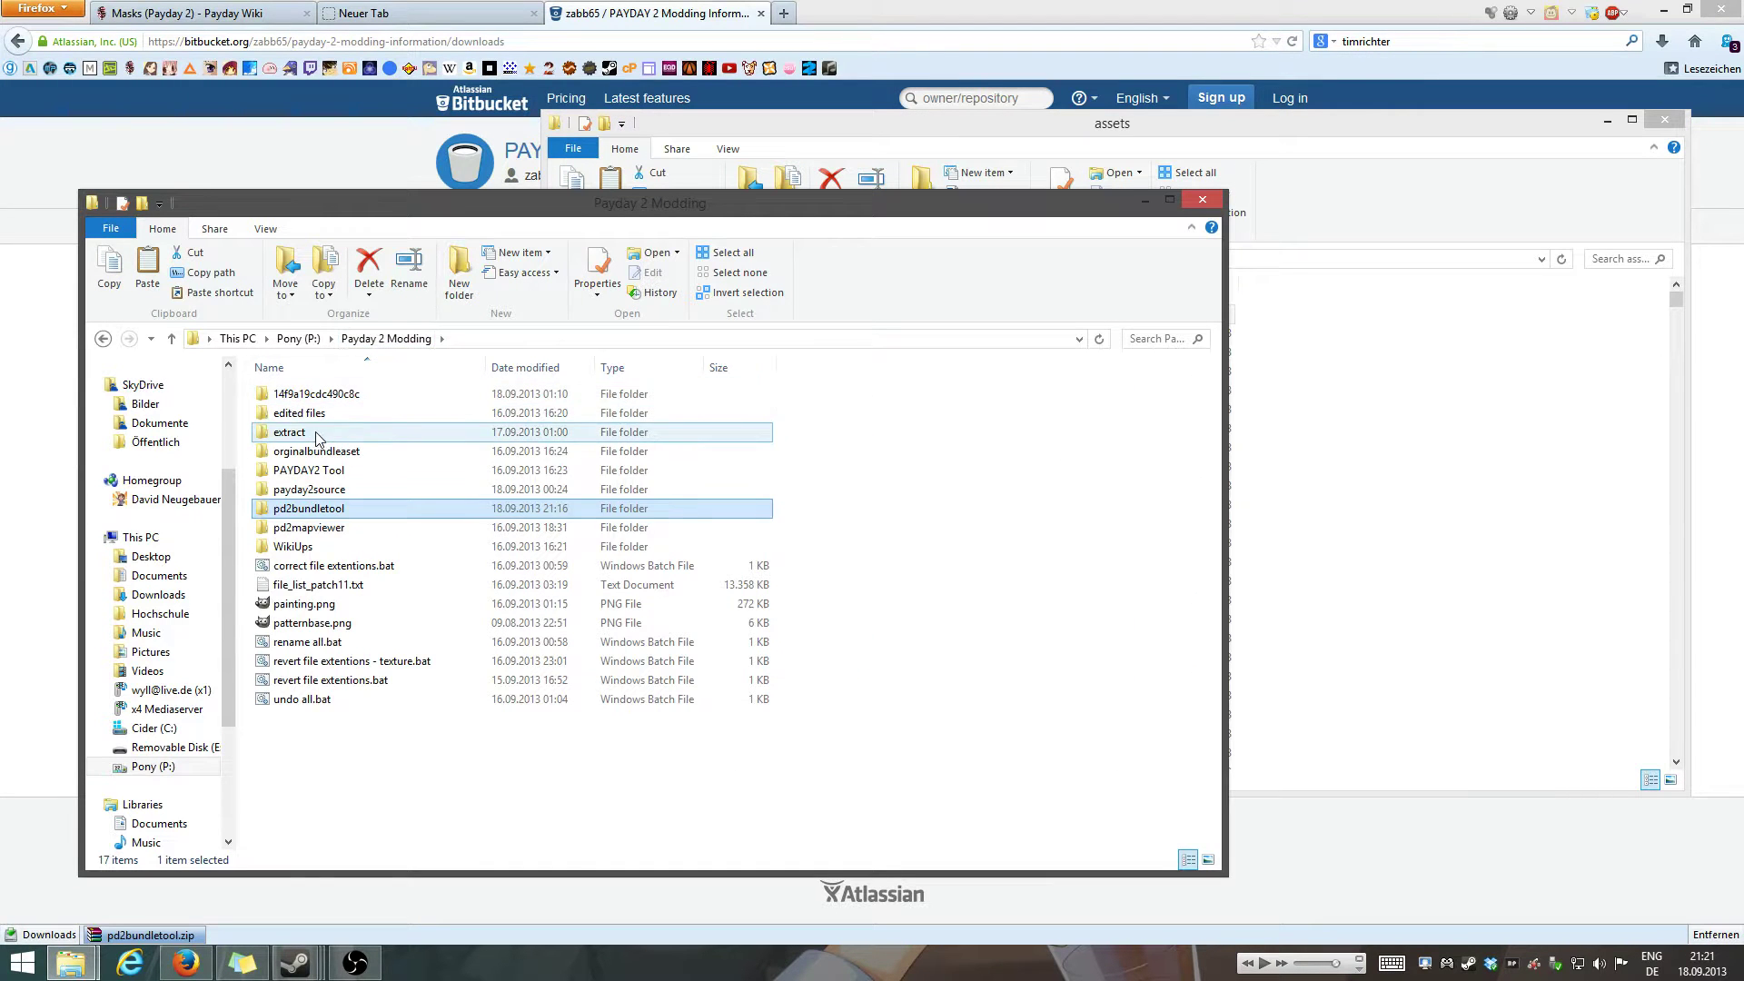
double_click(290, 433)
left_click_drag(529, 210, 511, 198)
left_click_drag(346, 686, 370, 326)
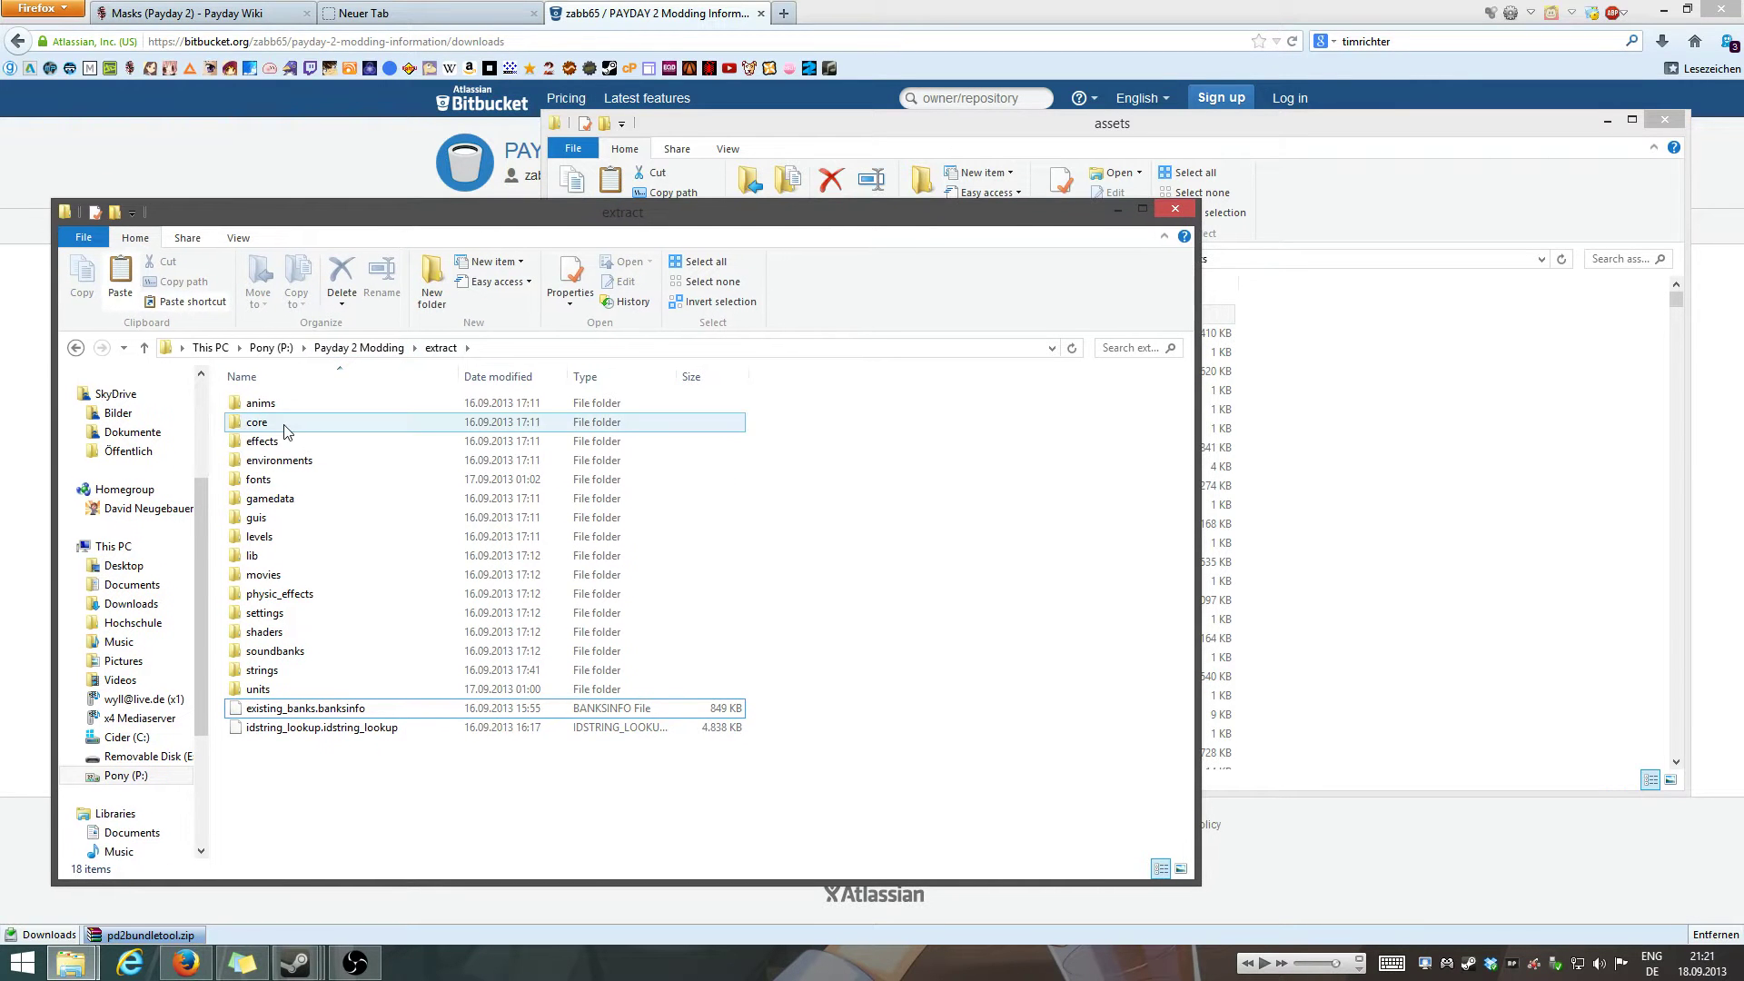
- Delete the extract folder from assets and select Hash64.dll, paths.txt and PD2Bundle.exe there
left_click(931, 135)
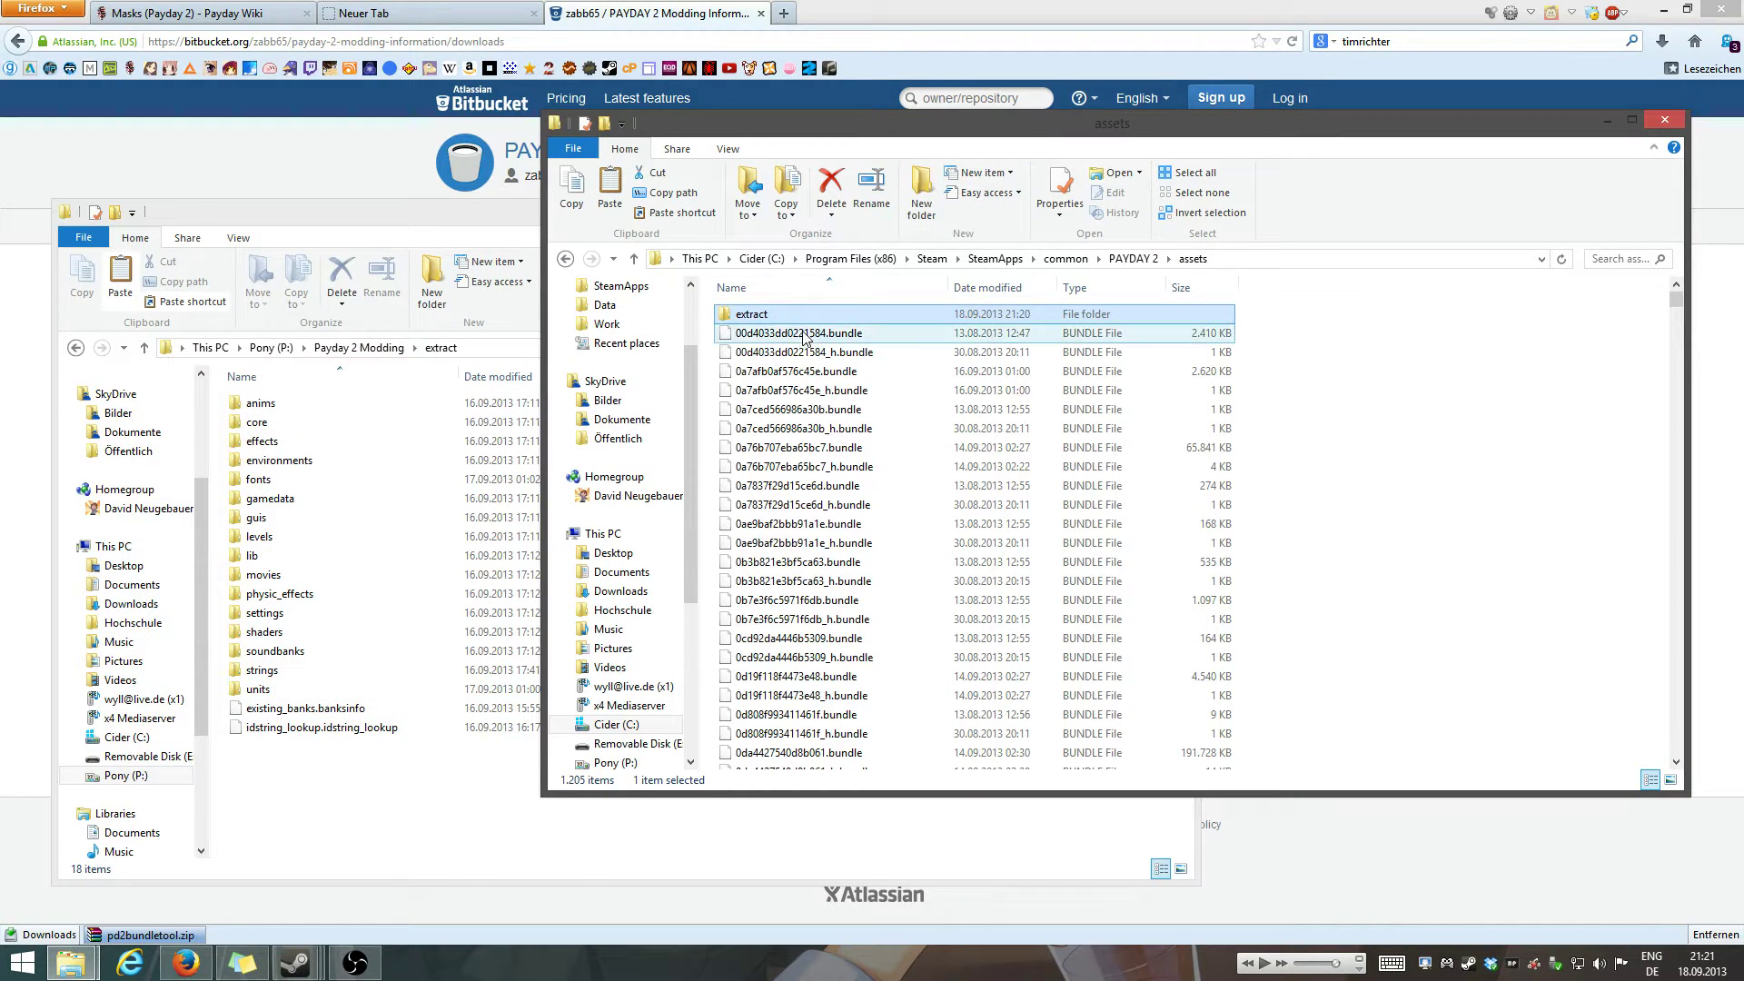
key("Delete")
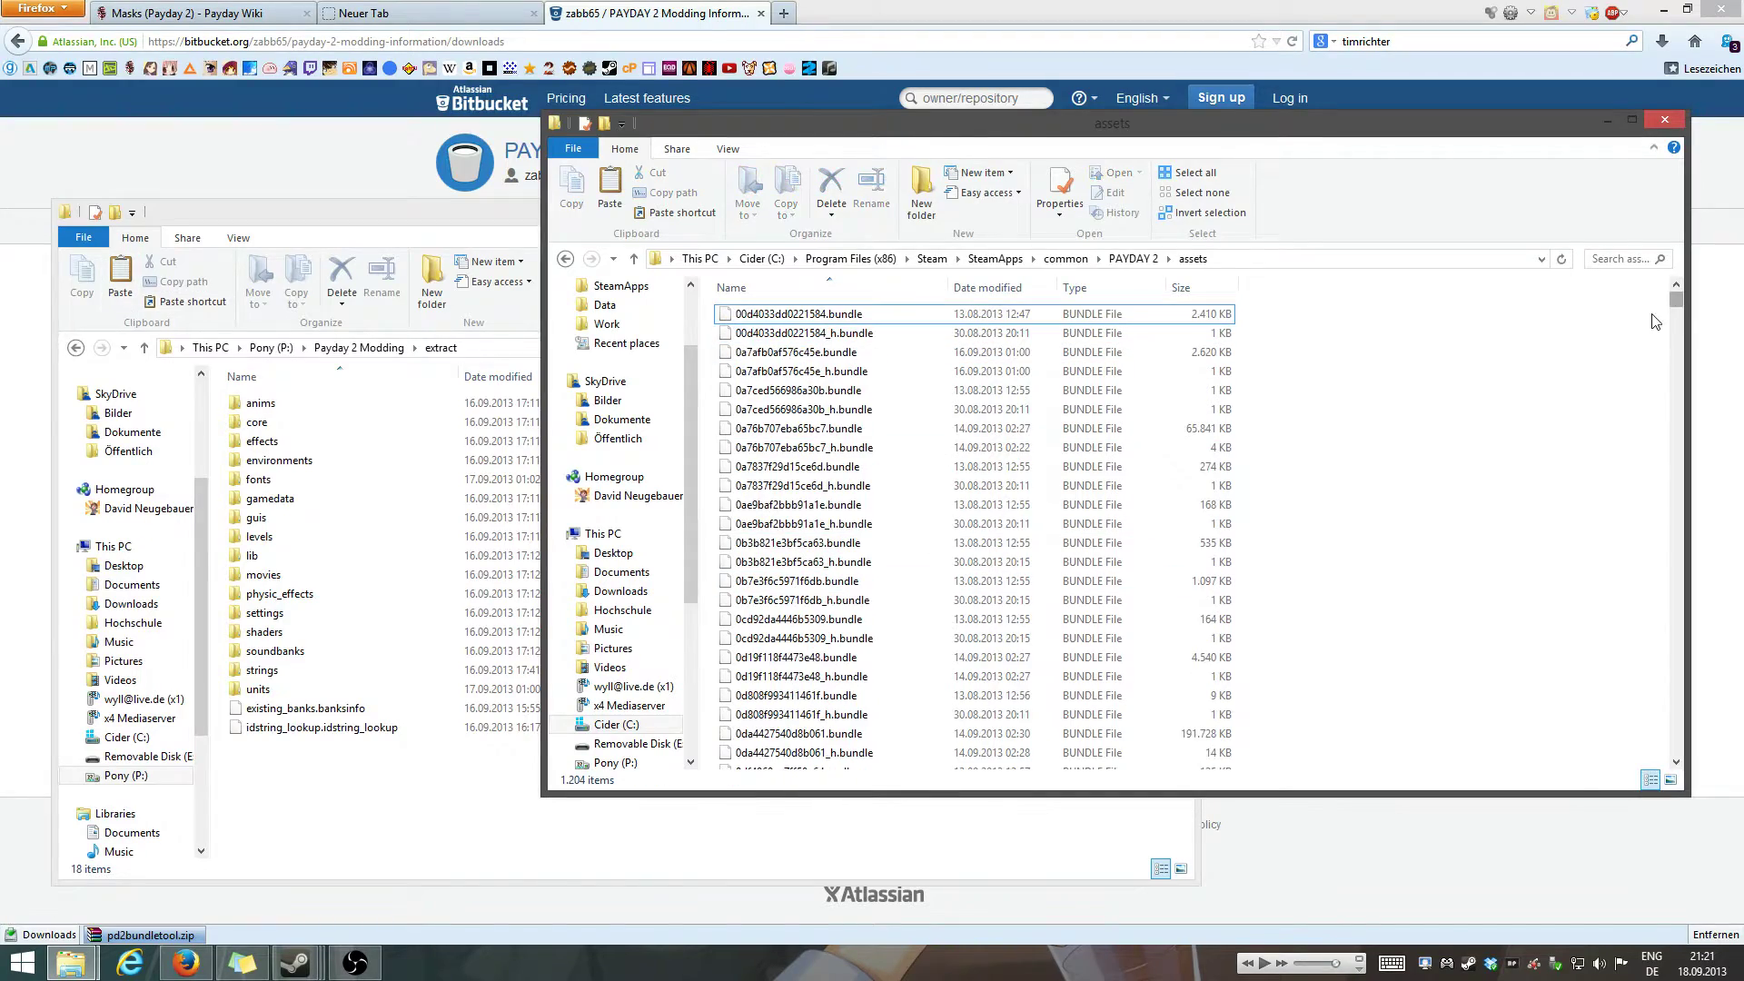
left_click_drag(1676, 305, 1635, 764)
left_click(767, 721)
left_click(786, 759)
left_click(797, 741, "shift")
left_click(800, 727, "shift")
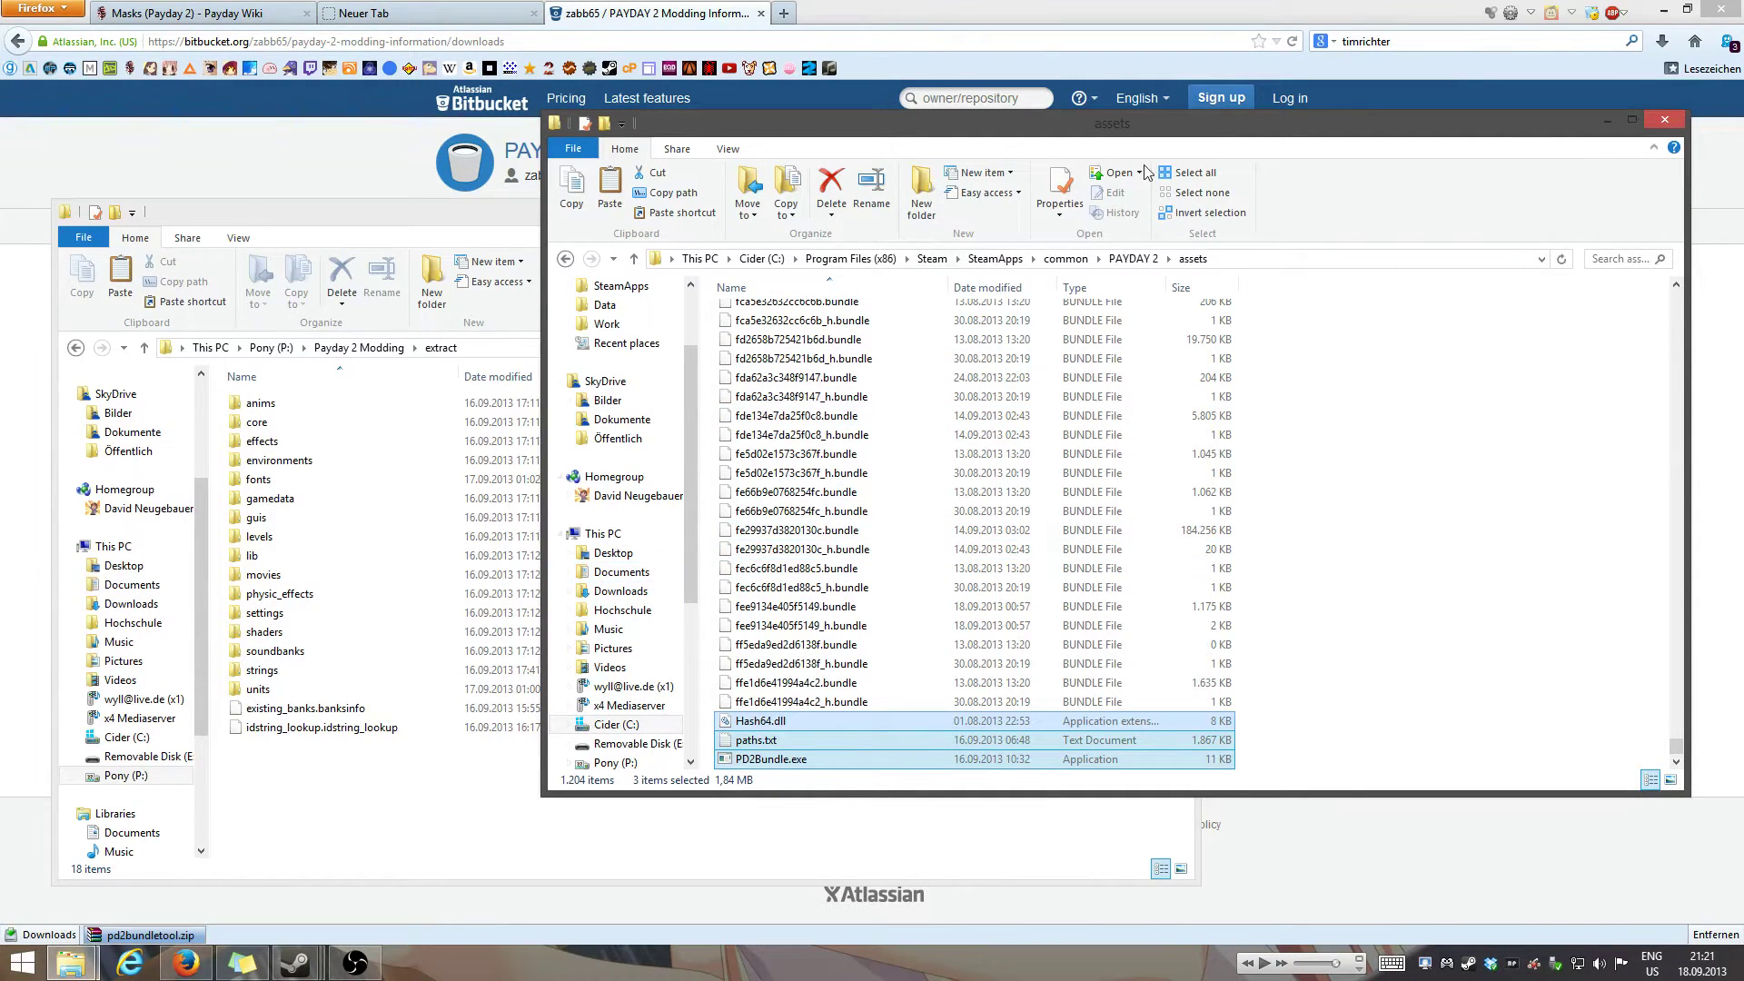
- Open the pd2mapviewer folder inside Payday 2 Modding
left_click(379, 823)
left_click(364, 348)
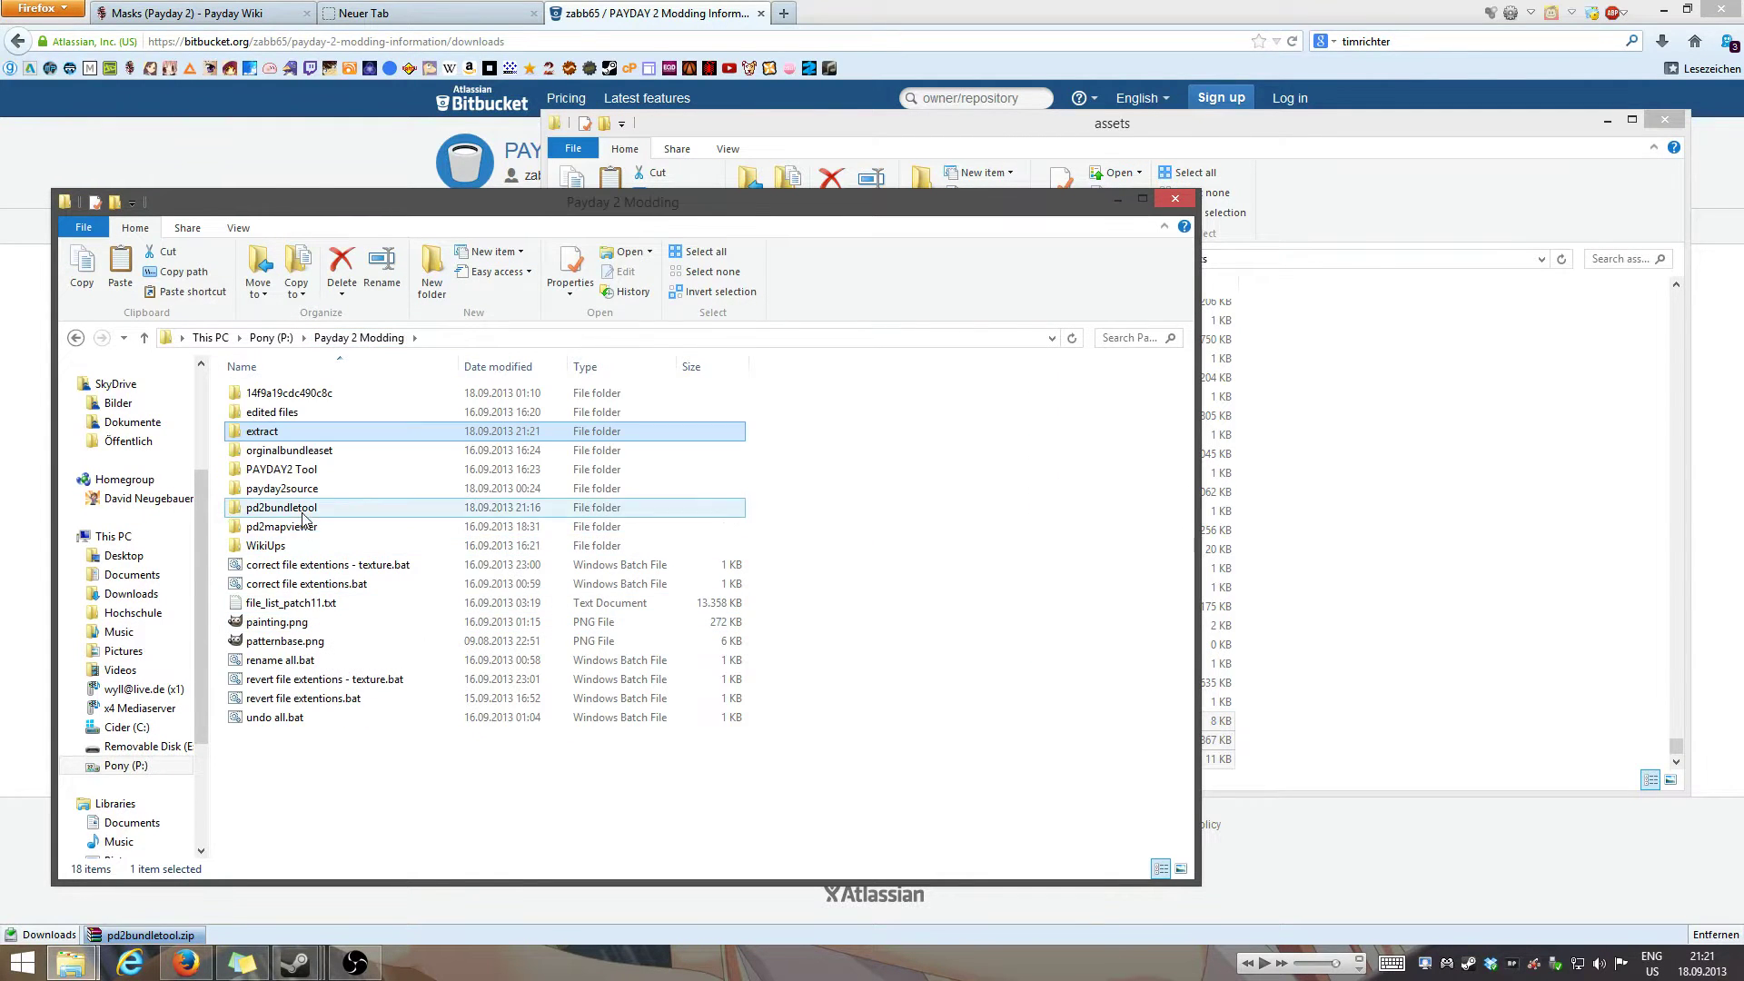
left_click(333, 532)
double_click(332, 531)
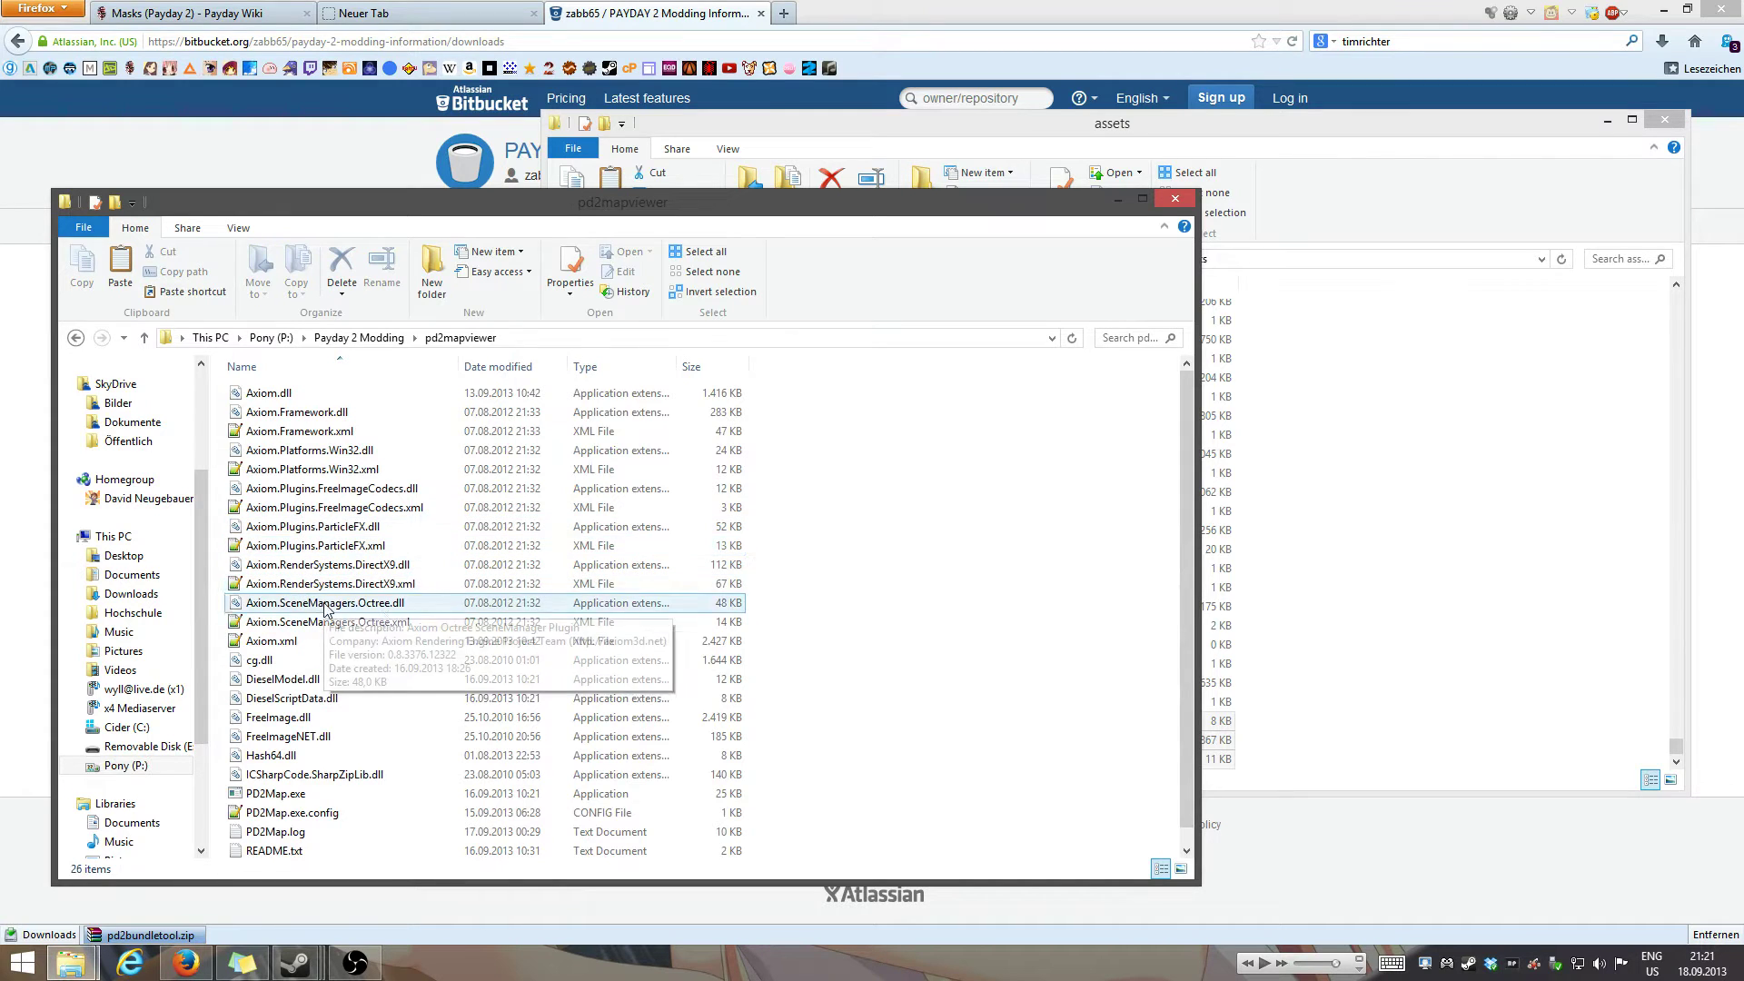
- Open the map viewer's README.txt, highlight the SlimDX runtime download link, and close the file
scroll(508, 526, "down", 1)
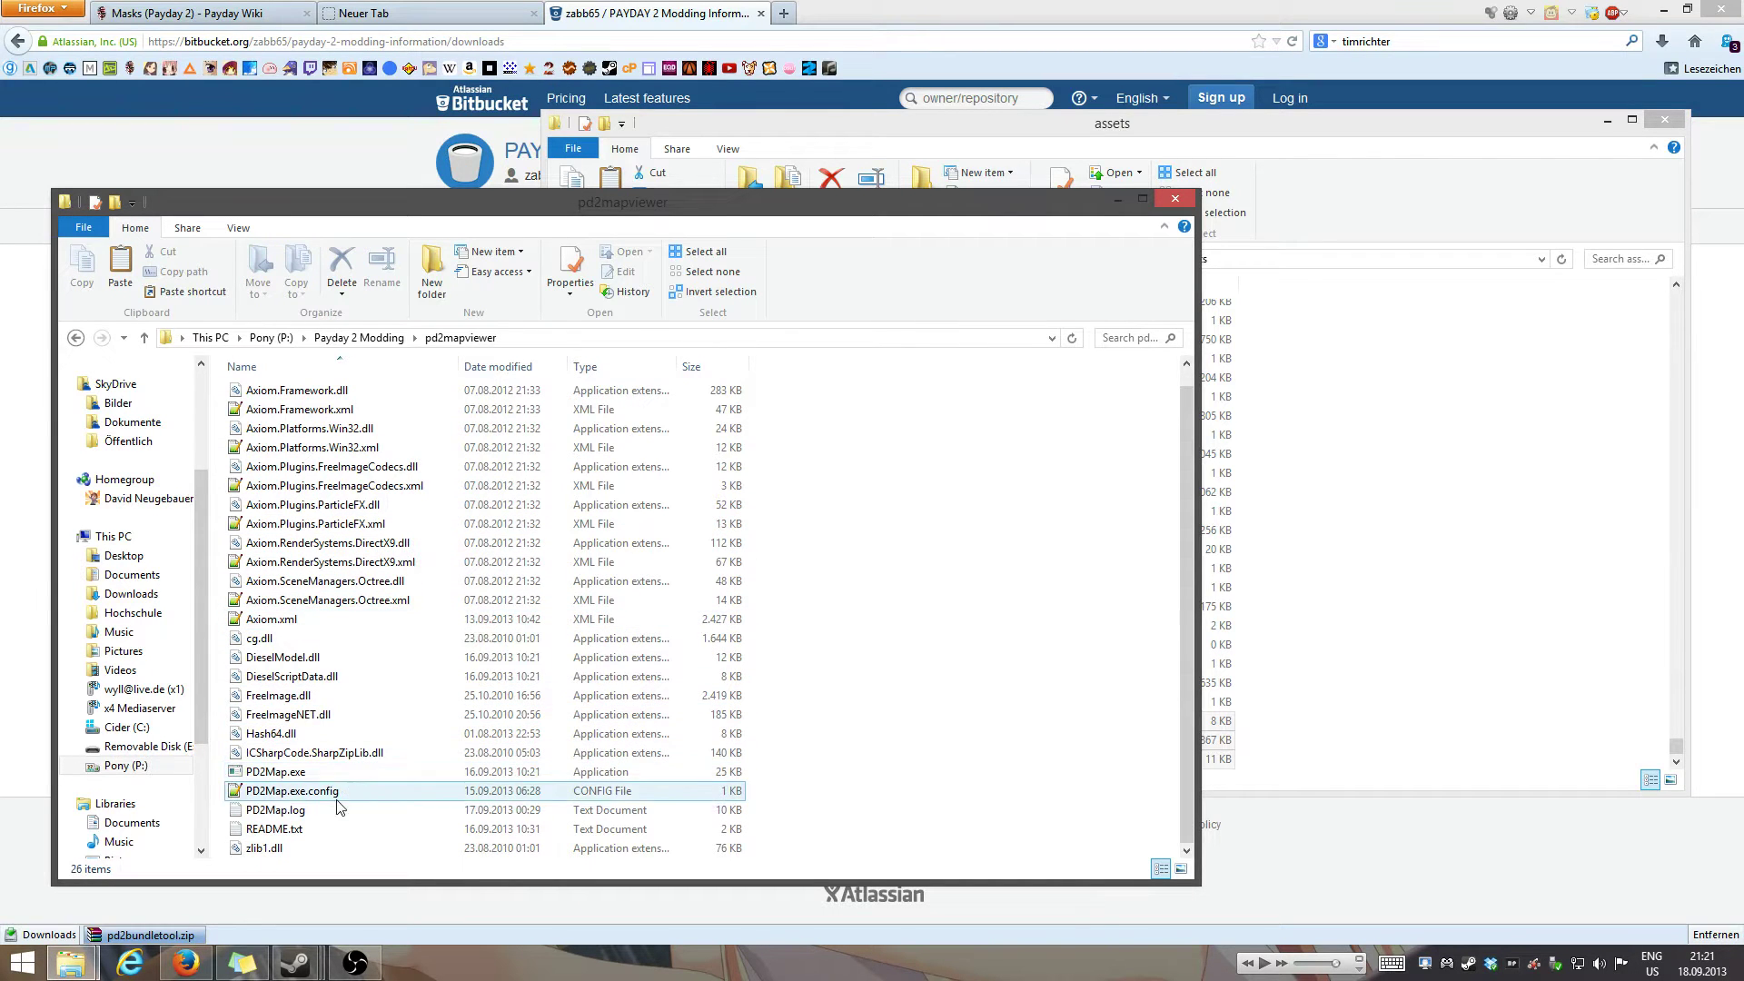
double_click(334, 826)
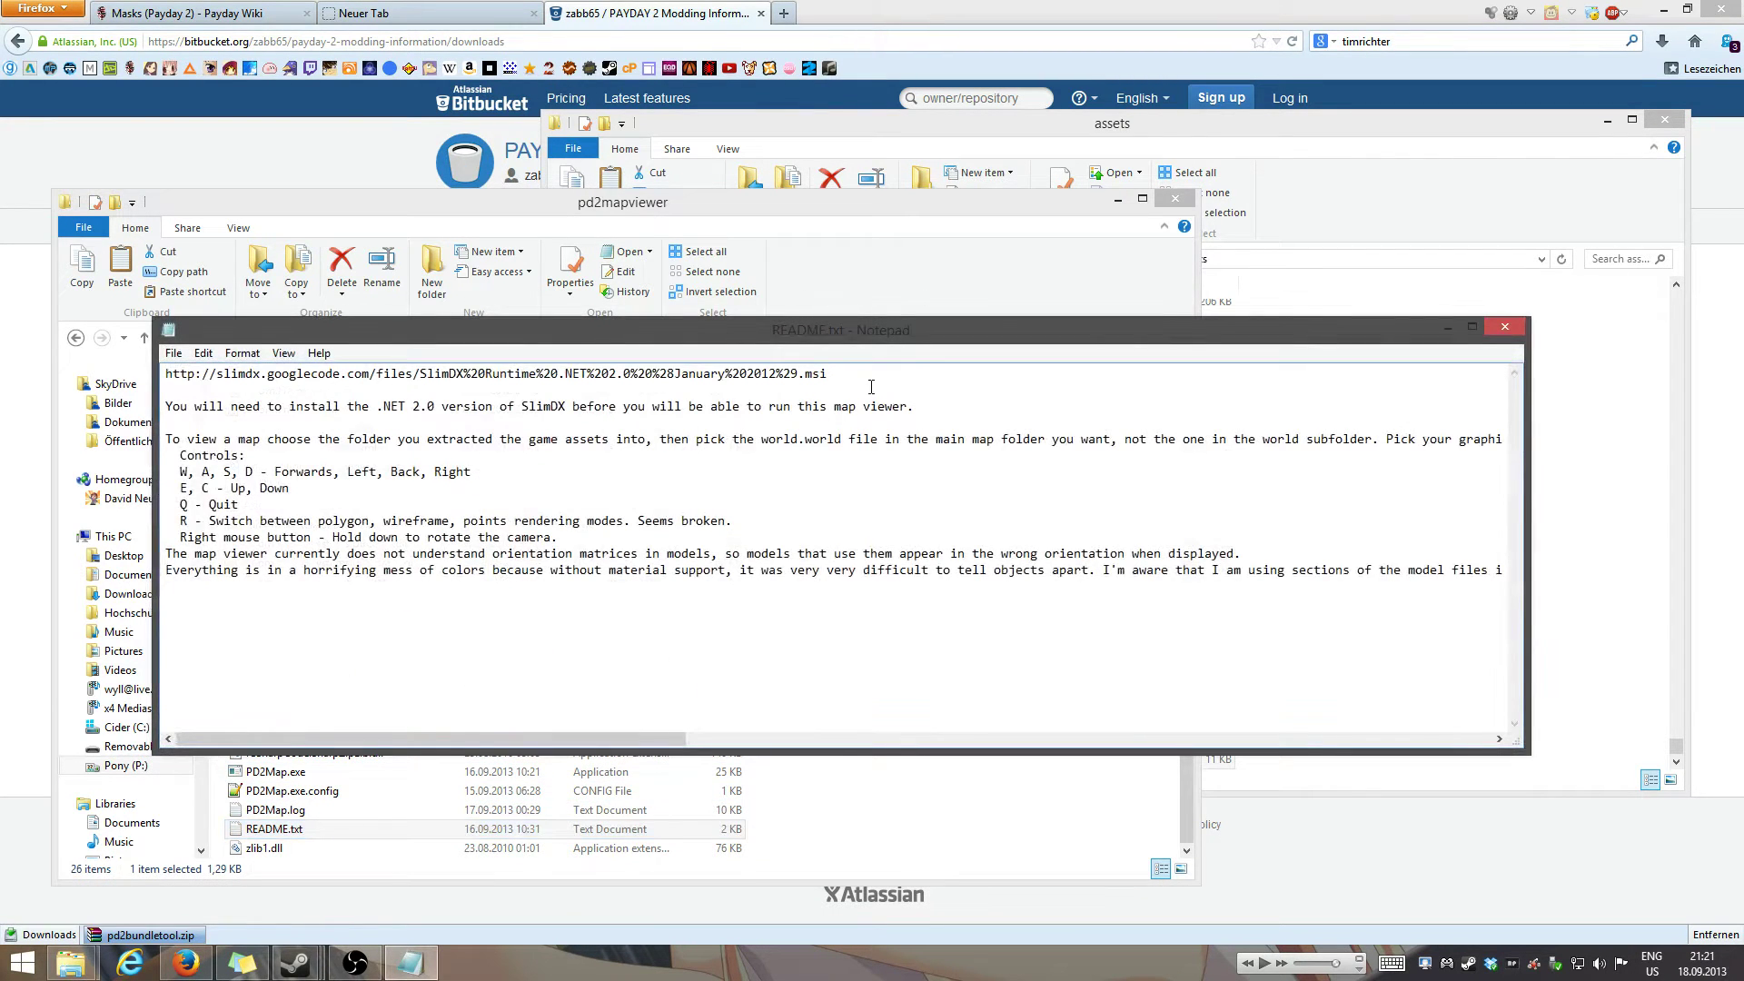
left_click_drag(875, 375, 164, 374)
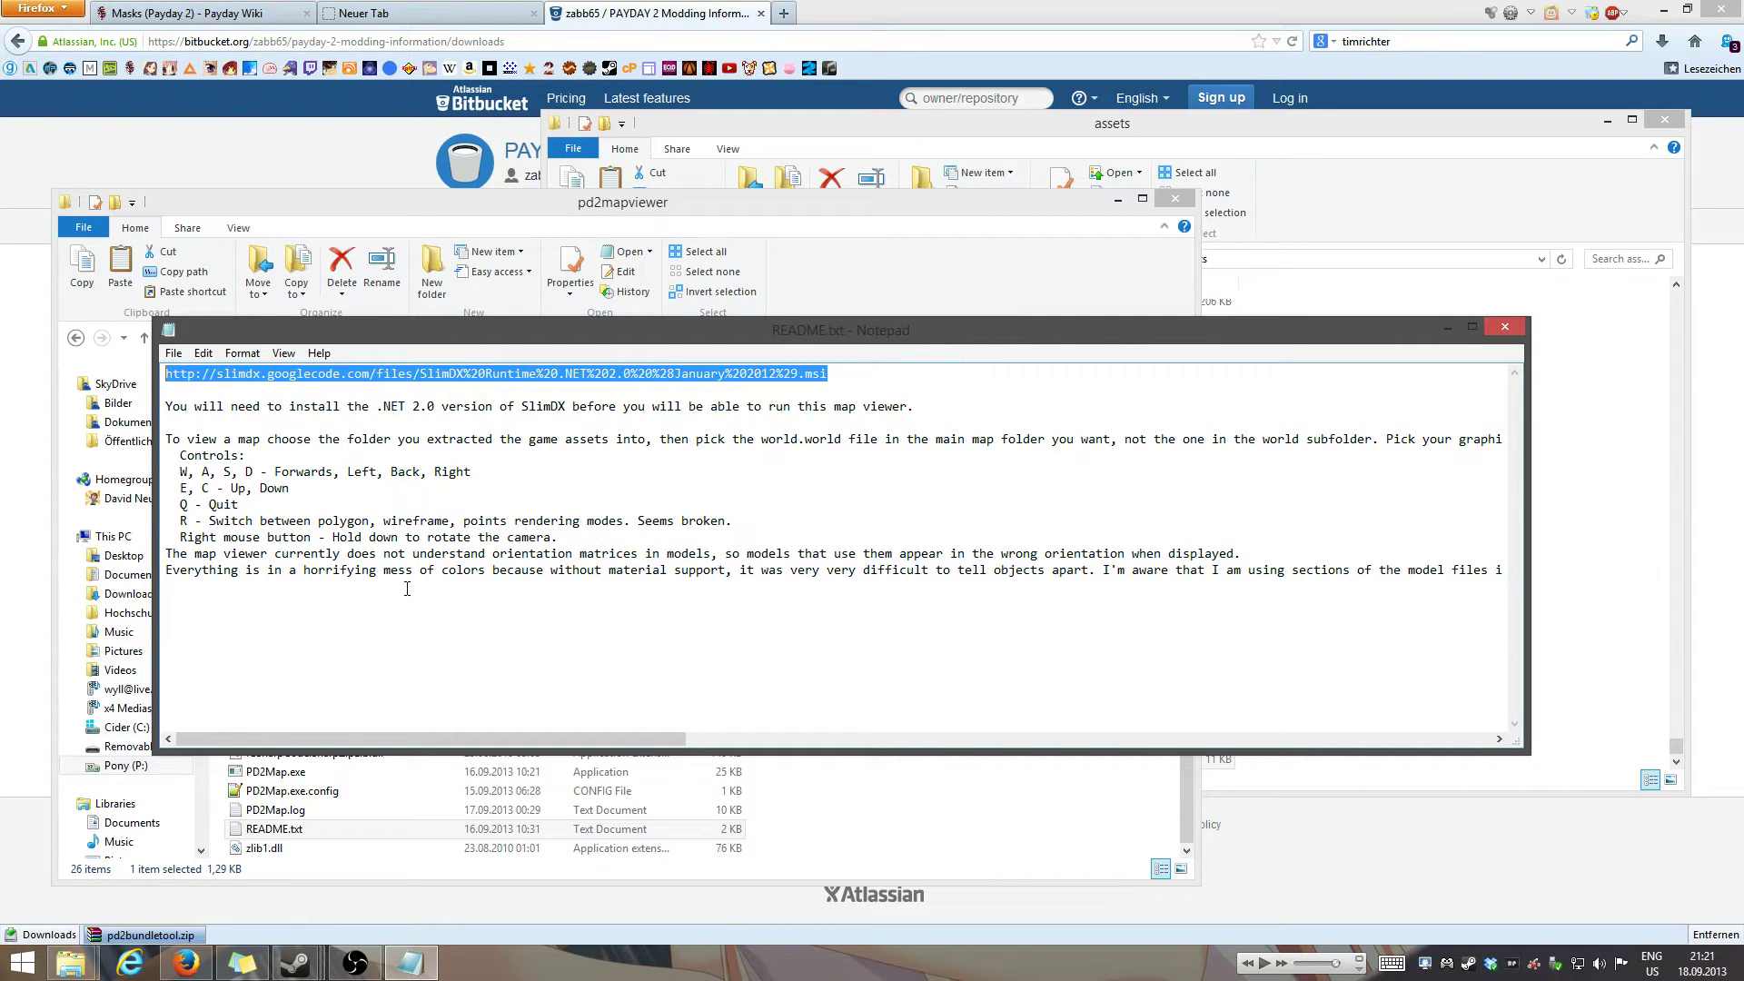
left_click(1501, 331)
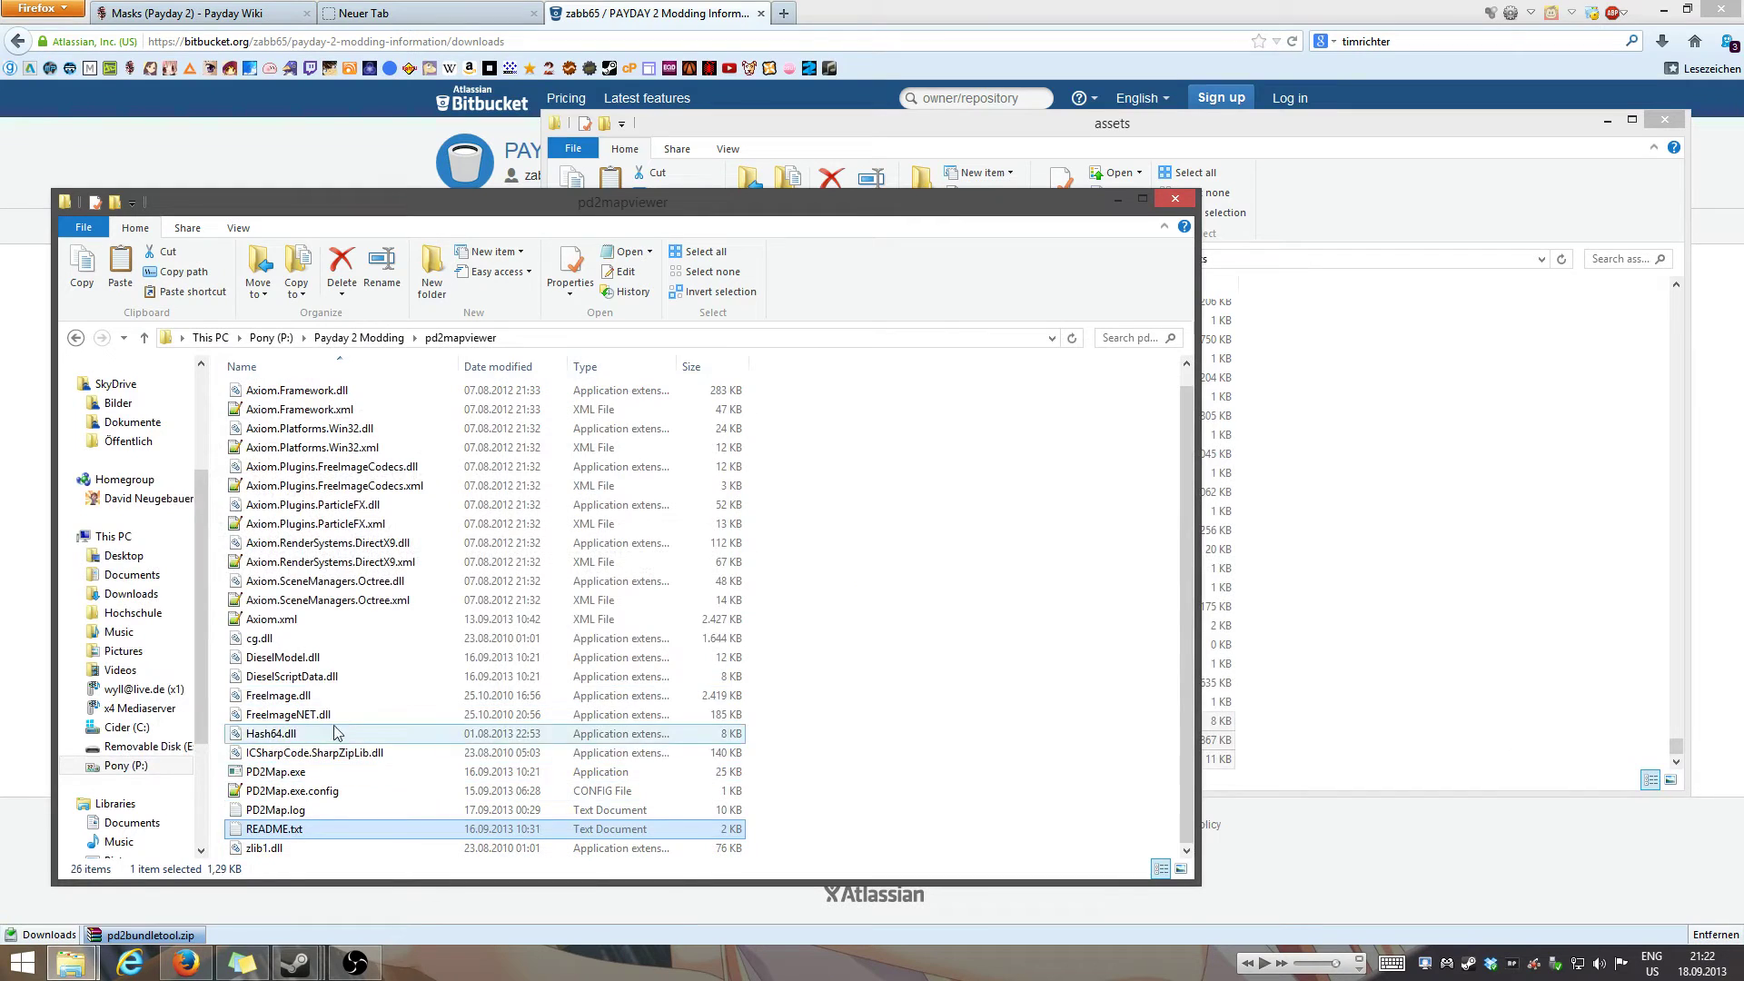
- Launch PD2Map.exe from the pd2mapviewer folder
left_click(295, 772)
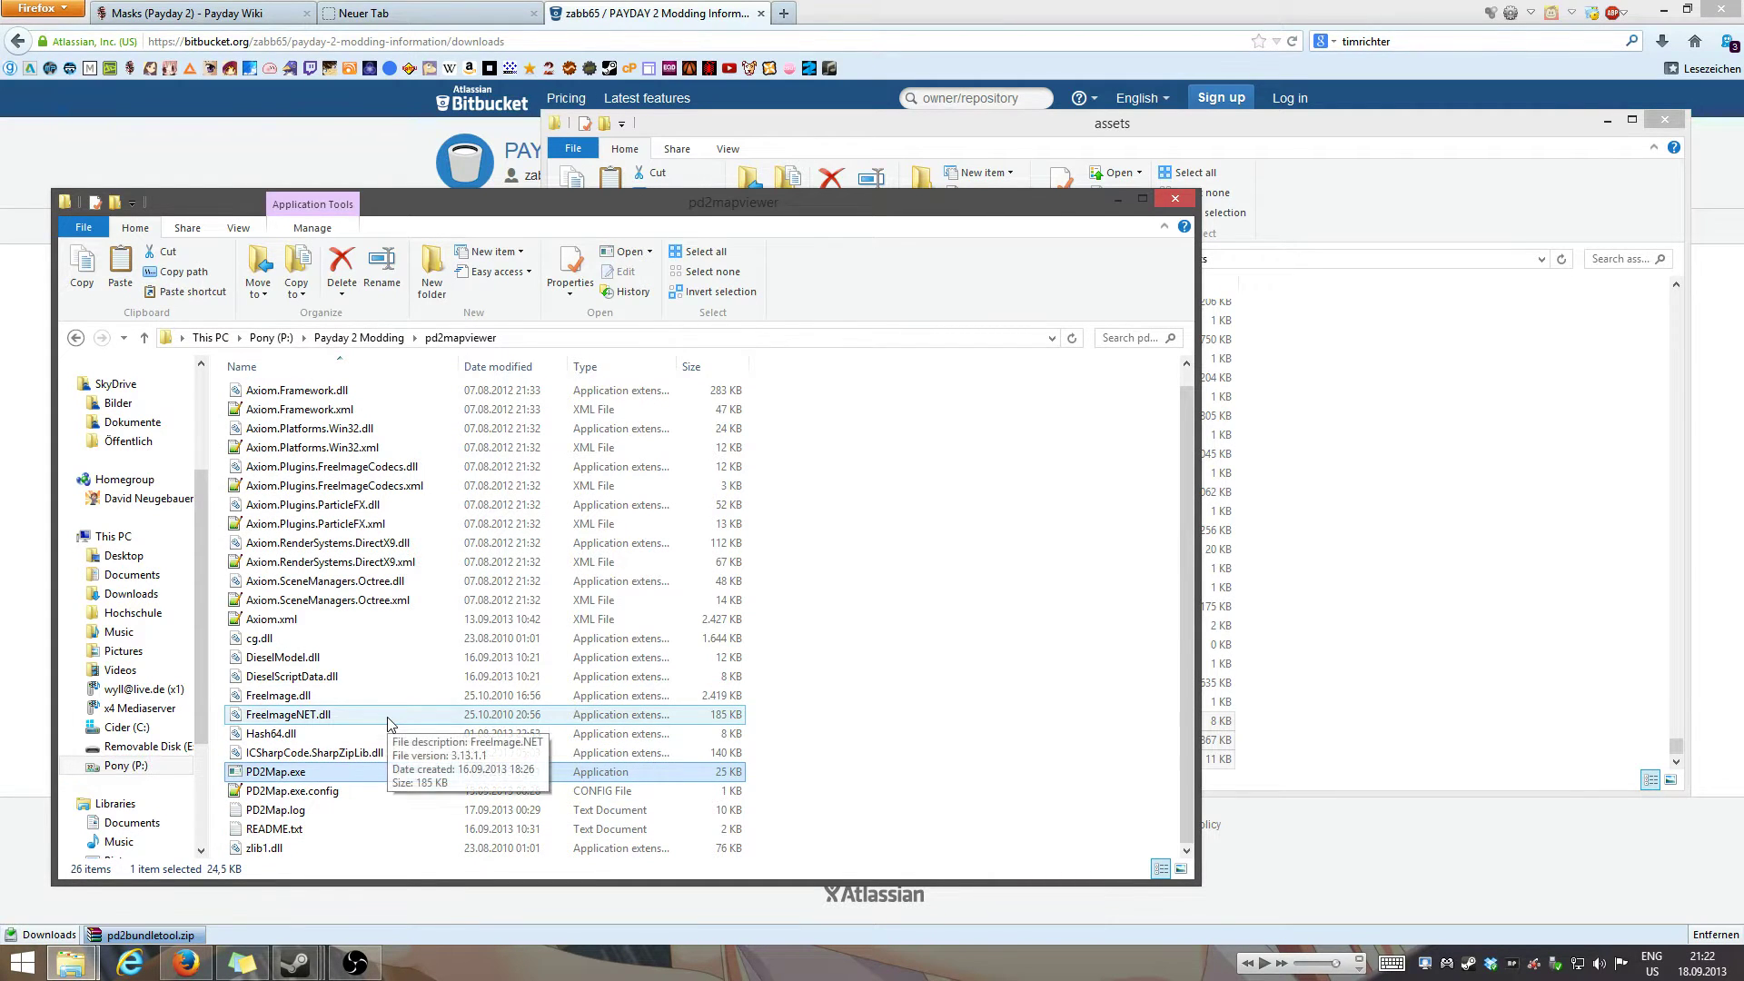
double_click(293, 772)
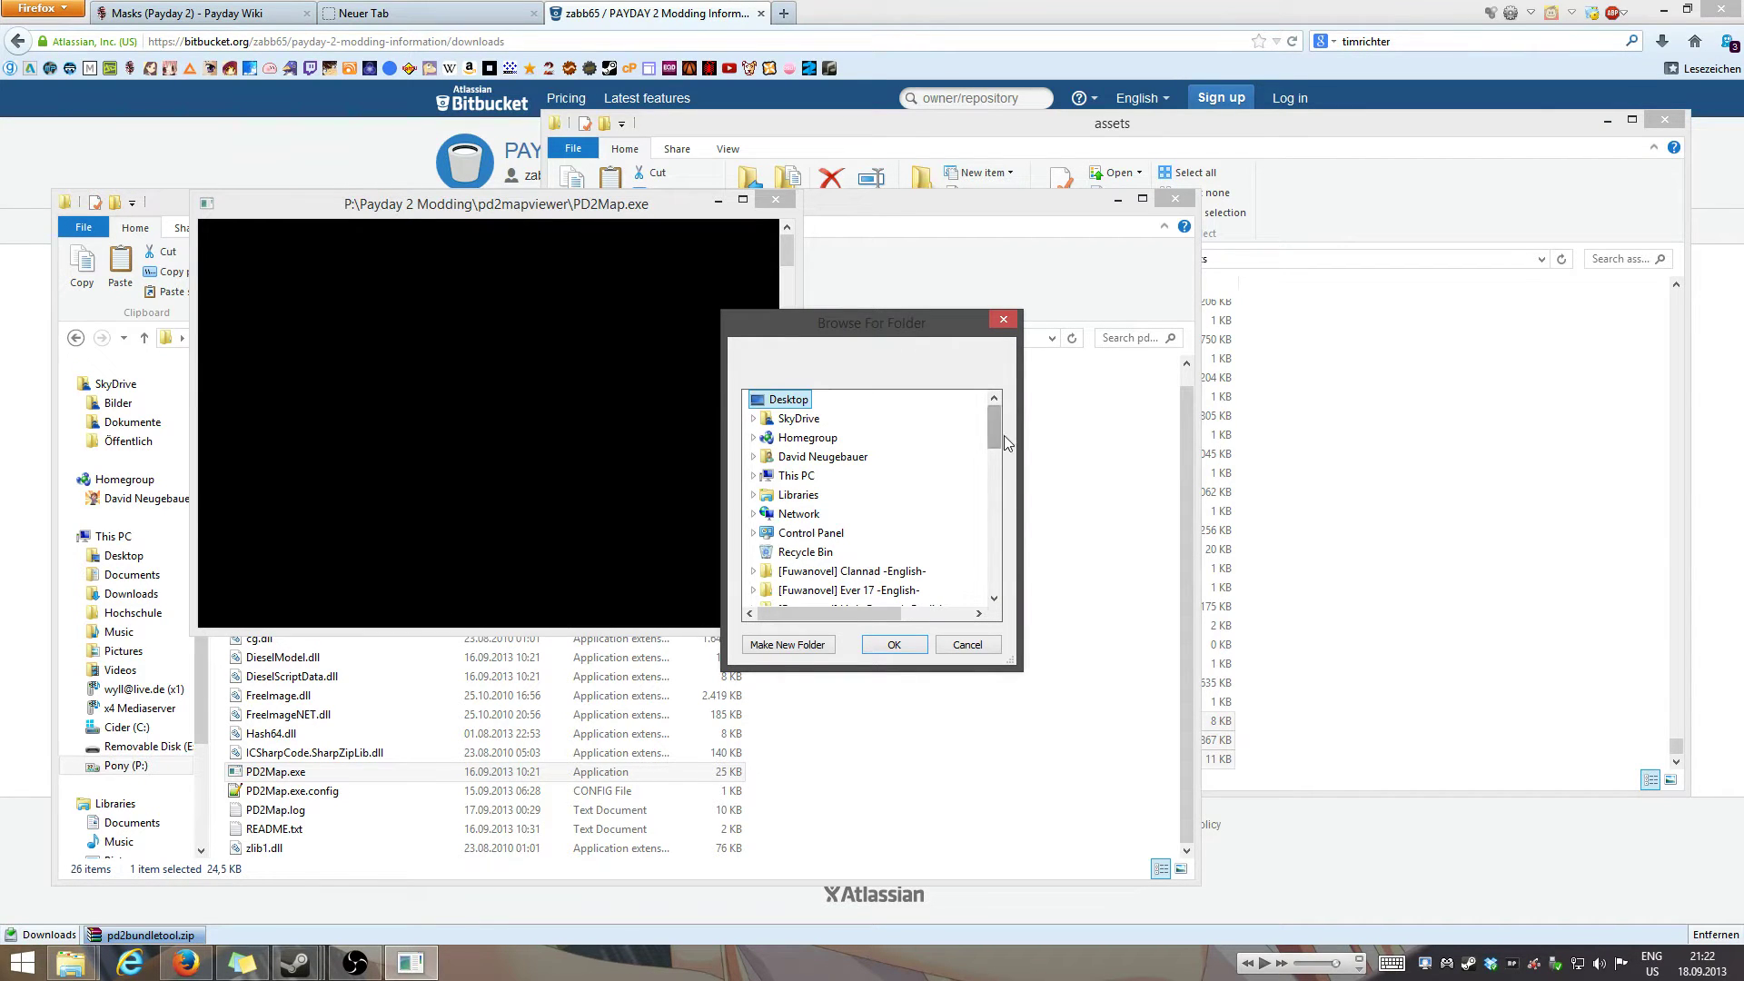
- Choose the extract folder inside Payday 2 Modding on drive P: as the map viewer's source folder
left_click_drag(994, 434, 1018, 520)
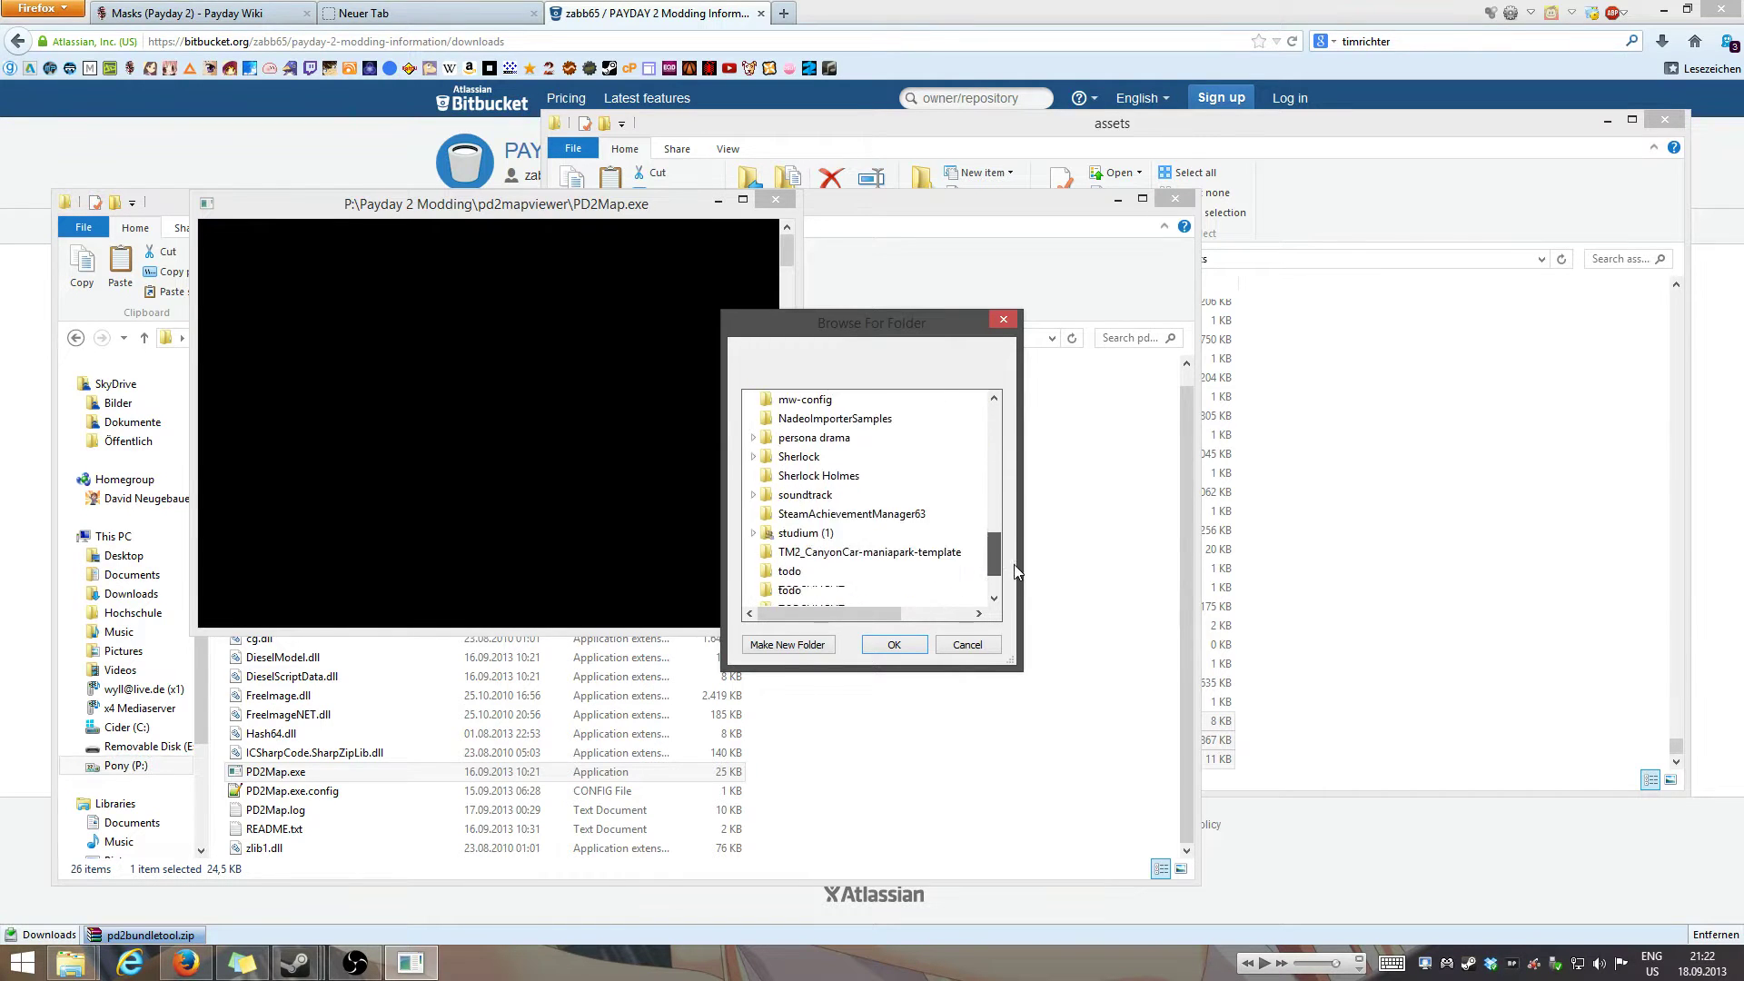
left_click_drag(1016, 575, 1022, 449)
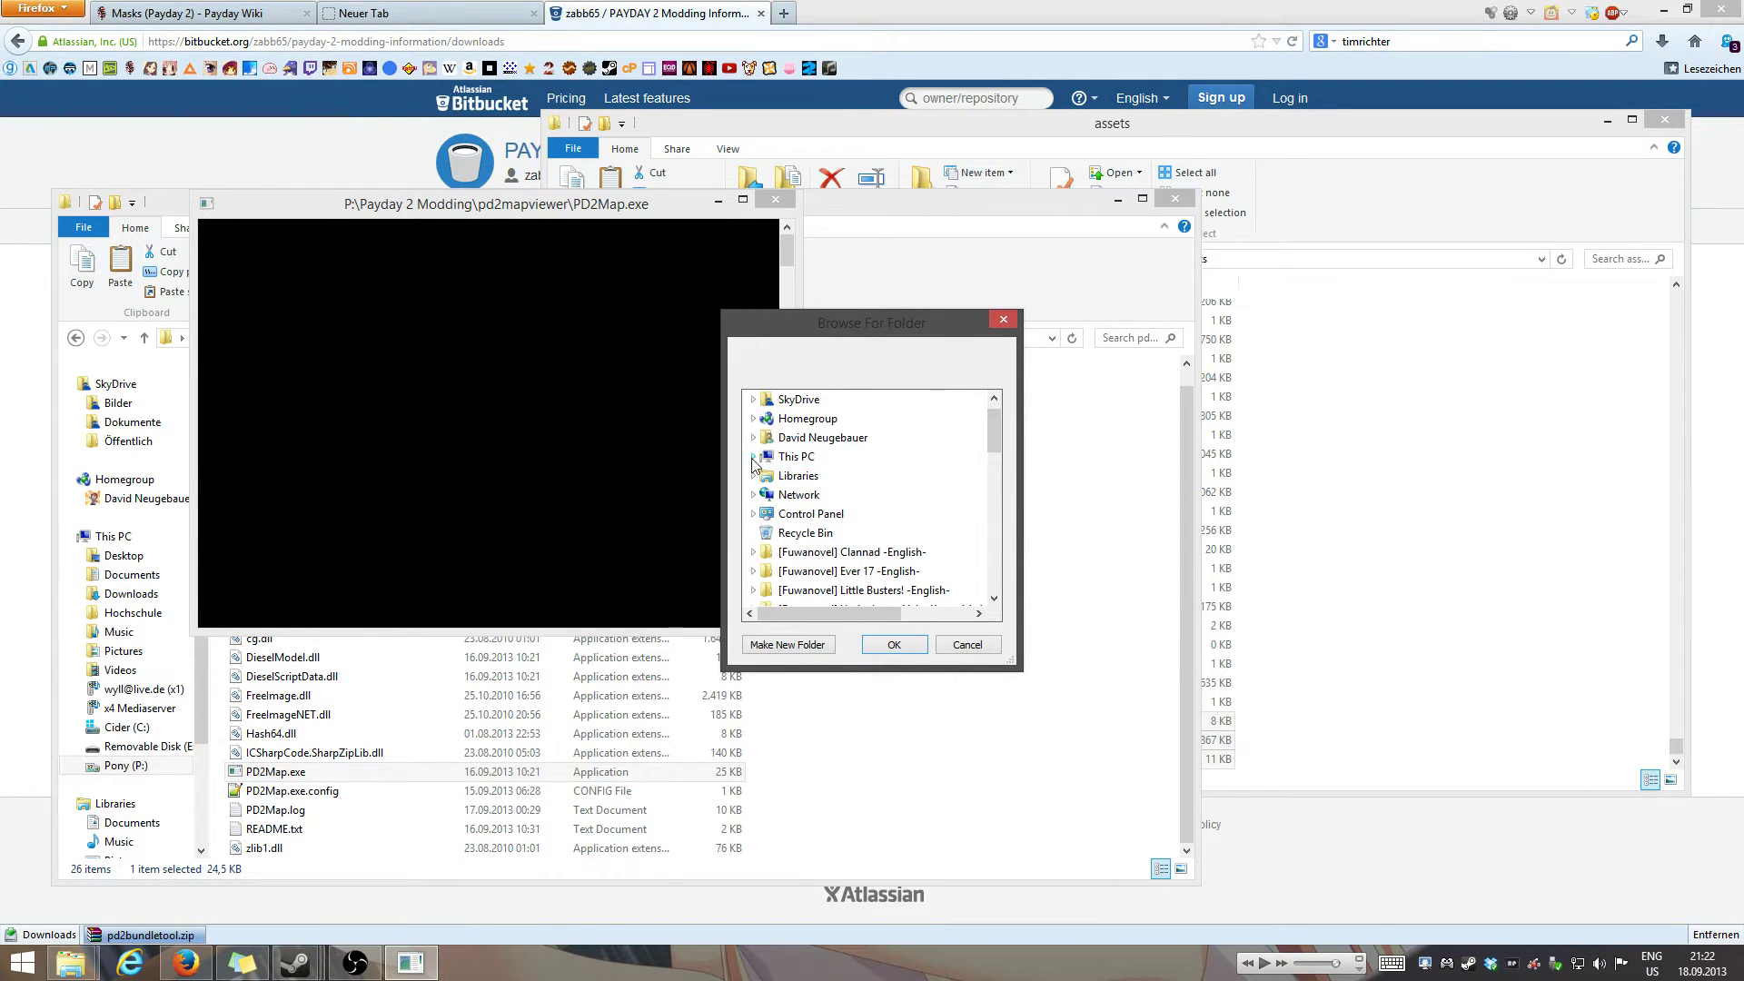
scroll(847, 536, "down", 2)
double_click(811, 533)
double_click(841, 476)
double_click(822, 420)
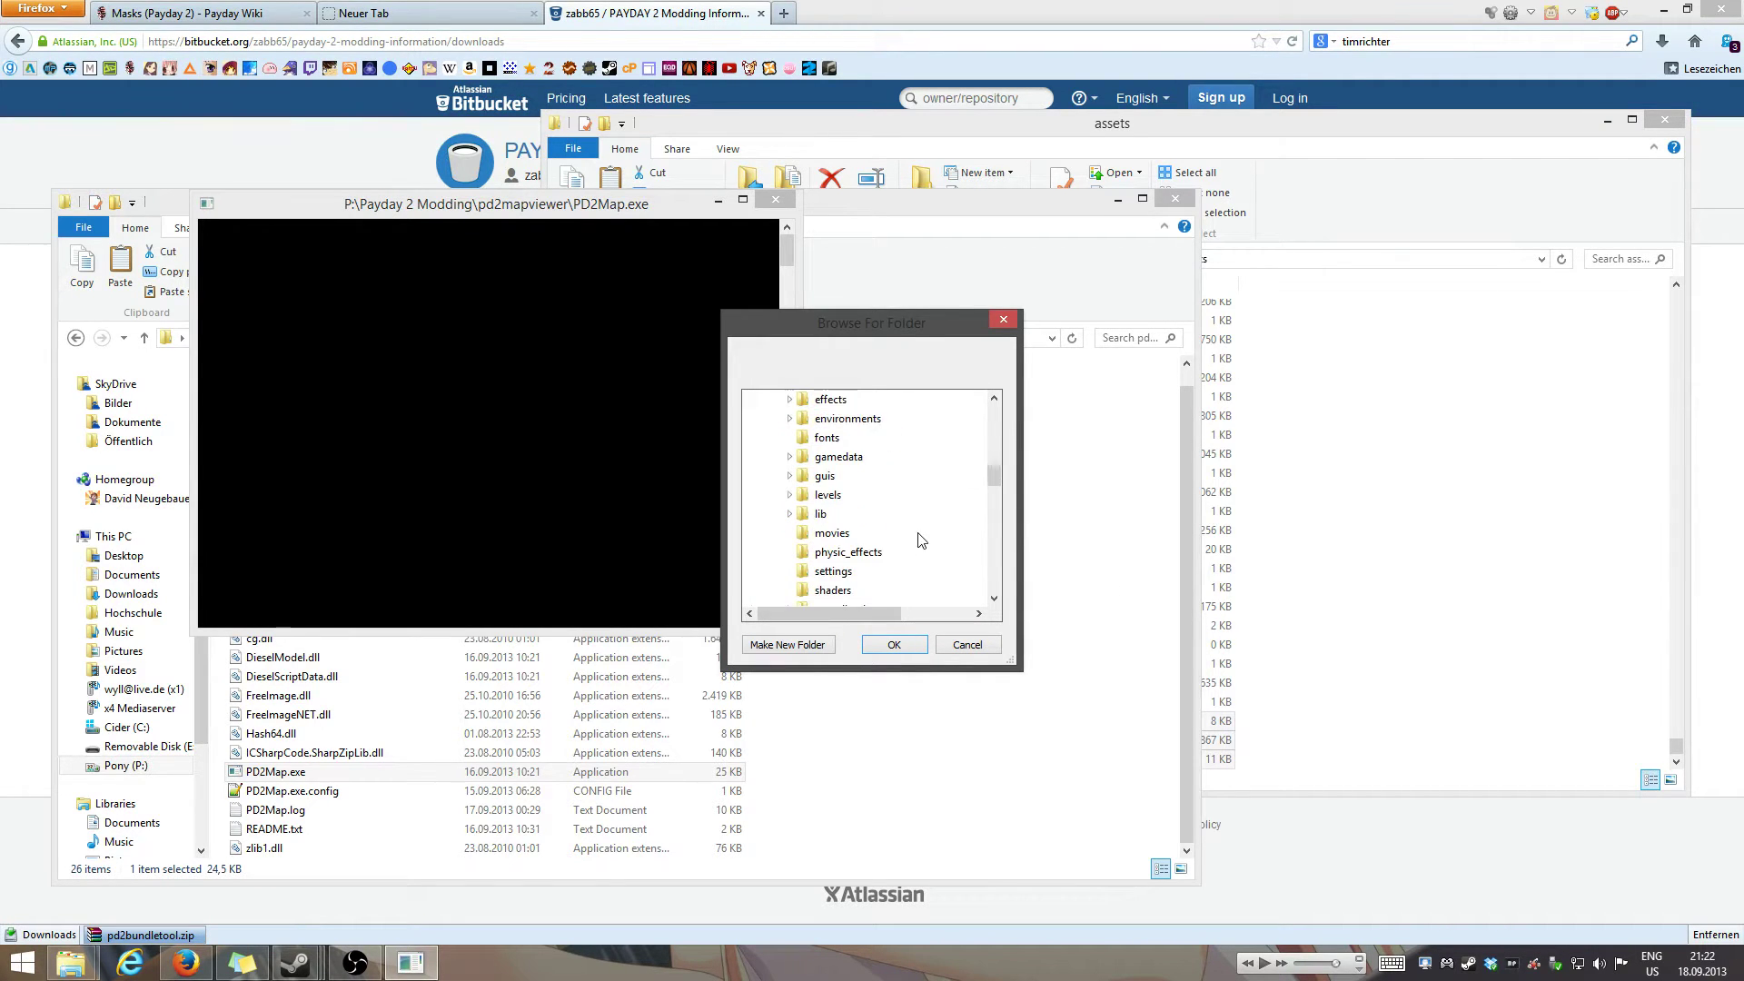
left_click(898, 647)
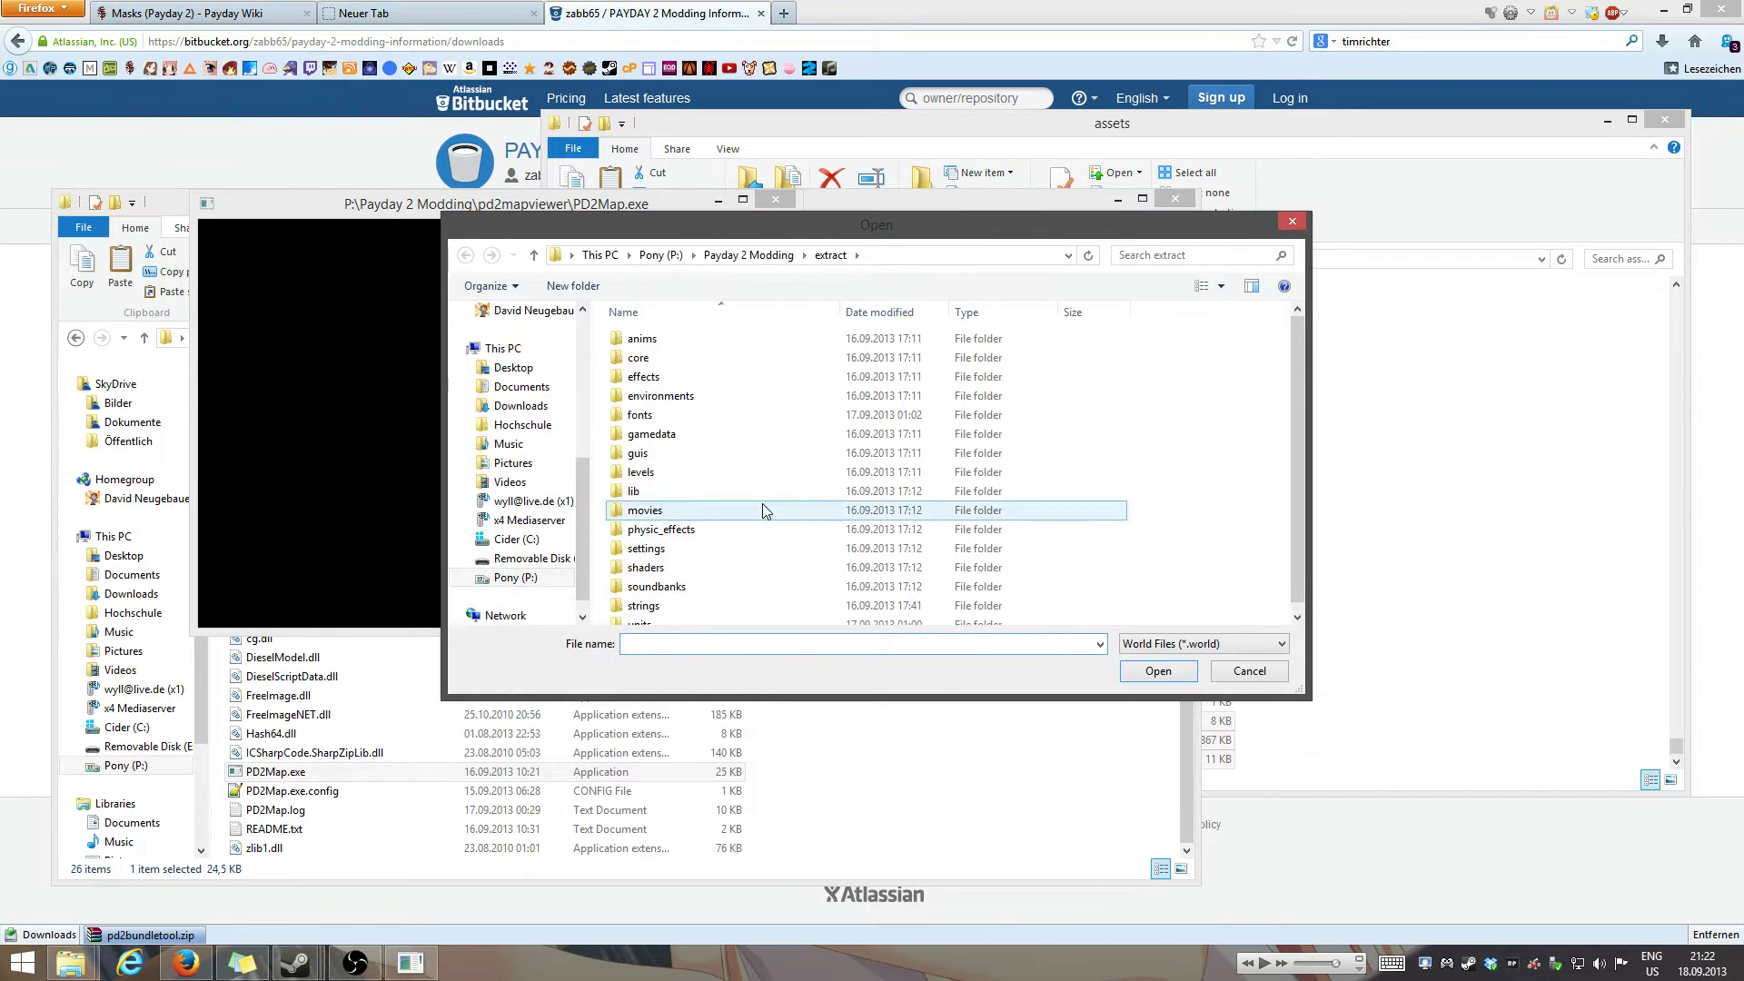
- Open world.world from levels/narratives/h_firestarter/stage_1 in the extract folder
double_click(685, 474)
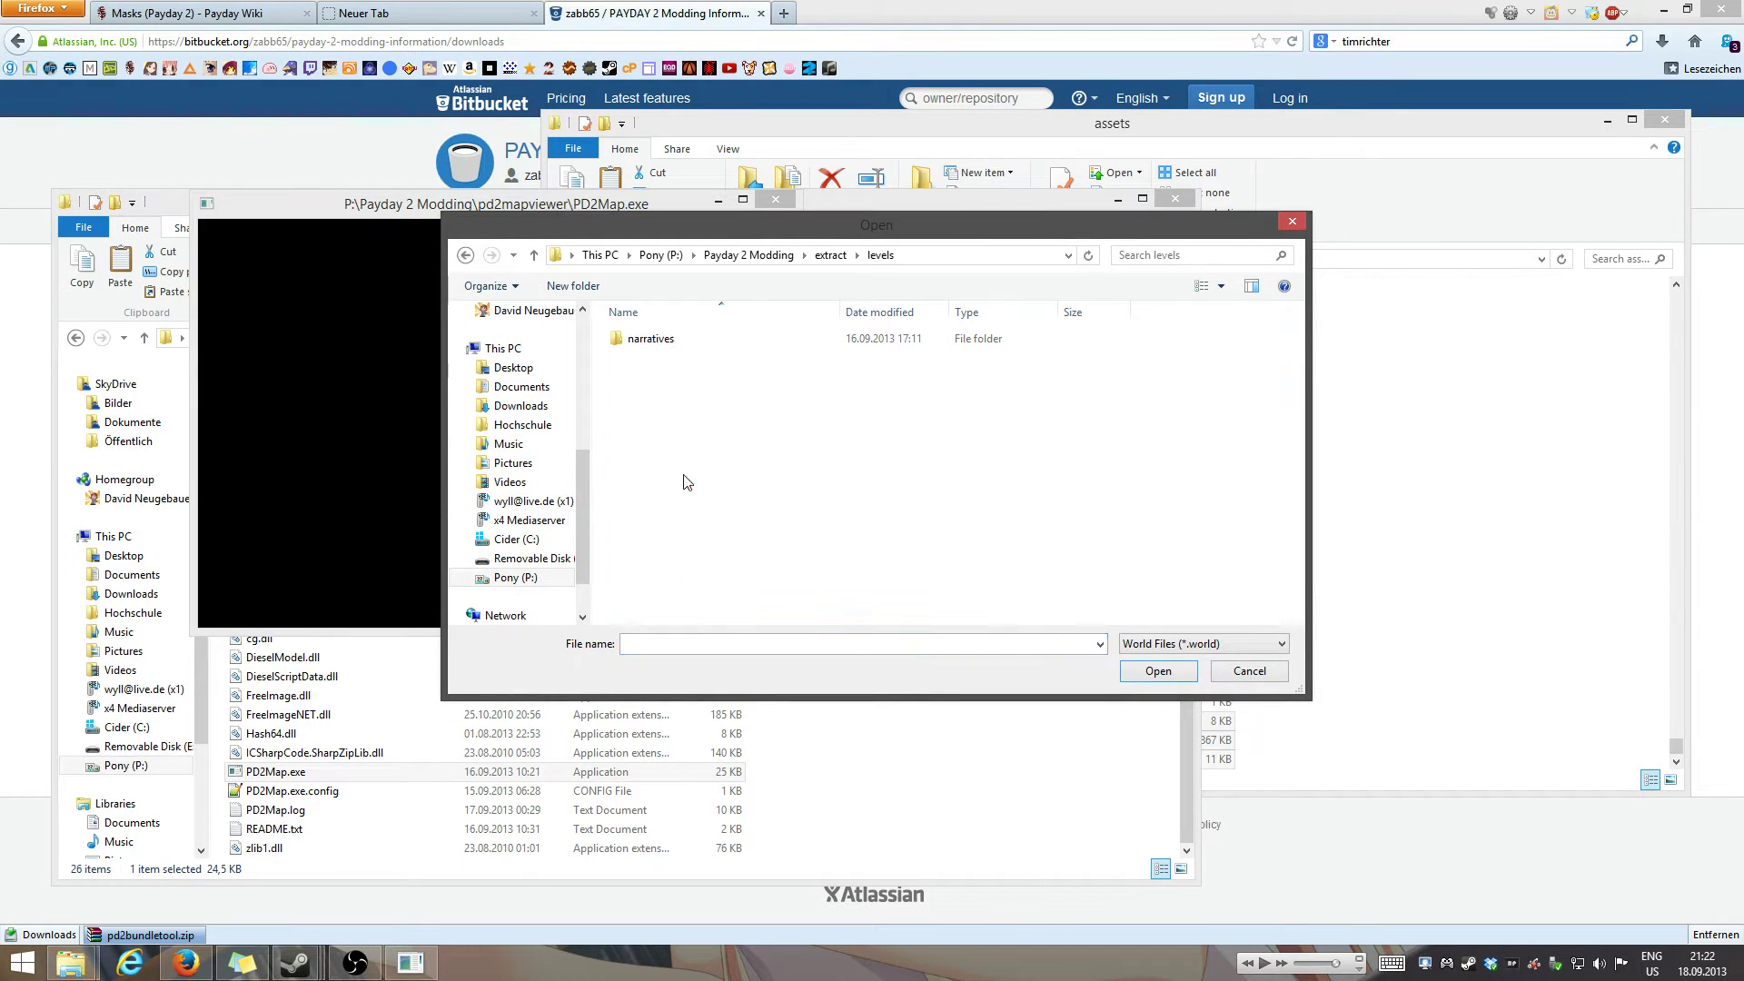
double_click(717, 340)
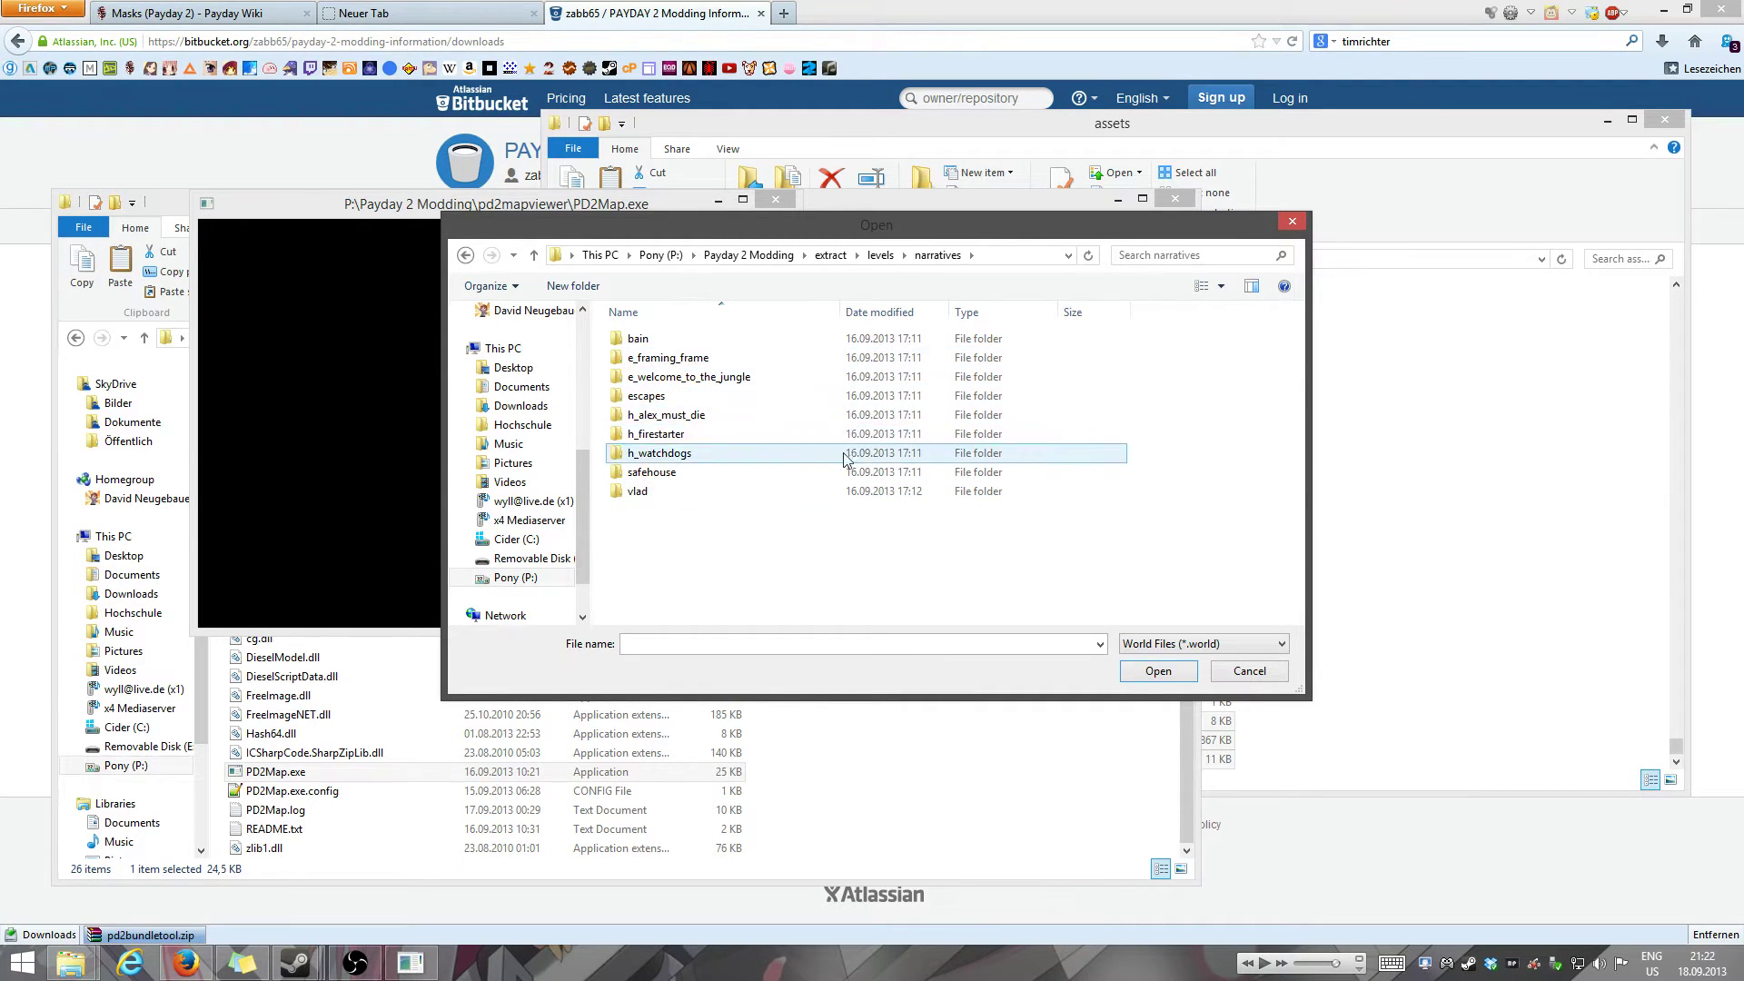
left_click(760, 419)
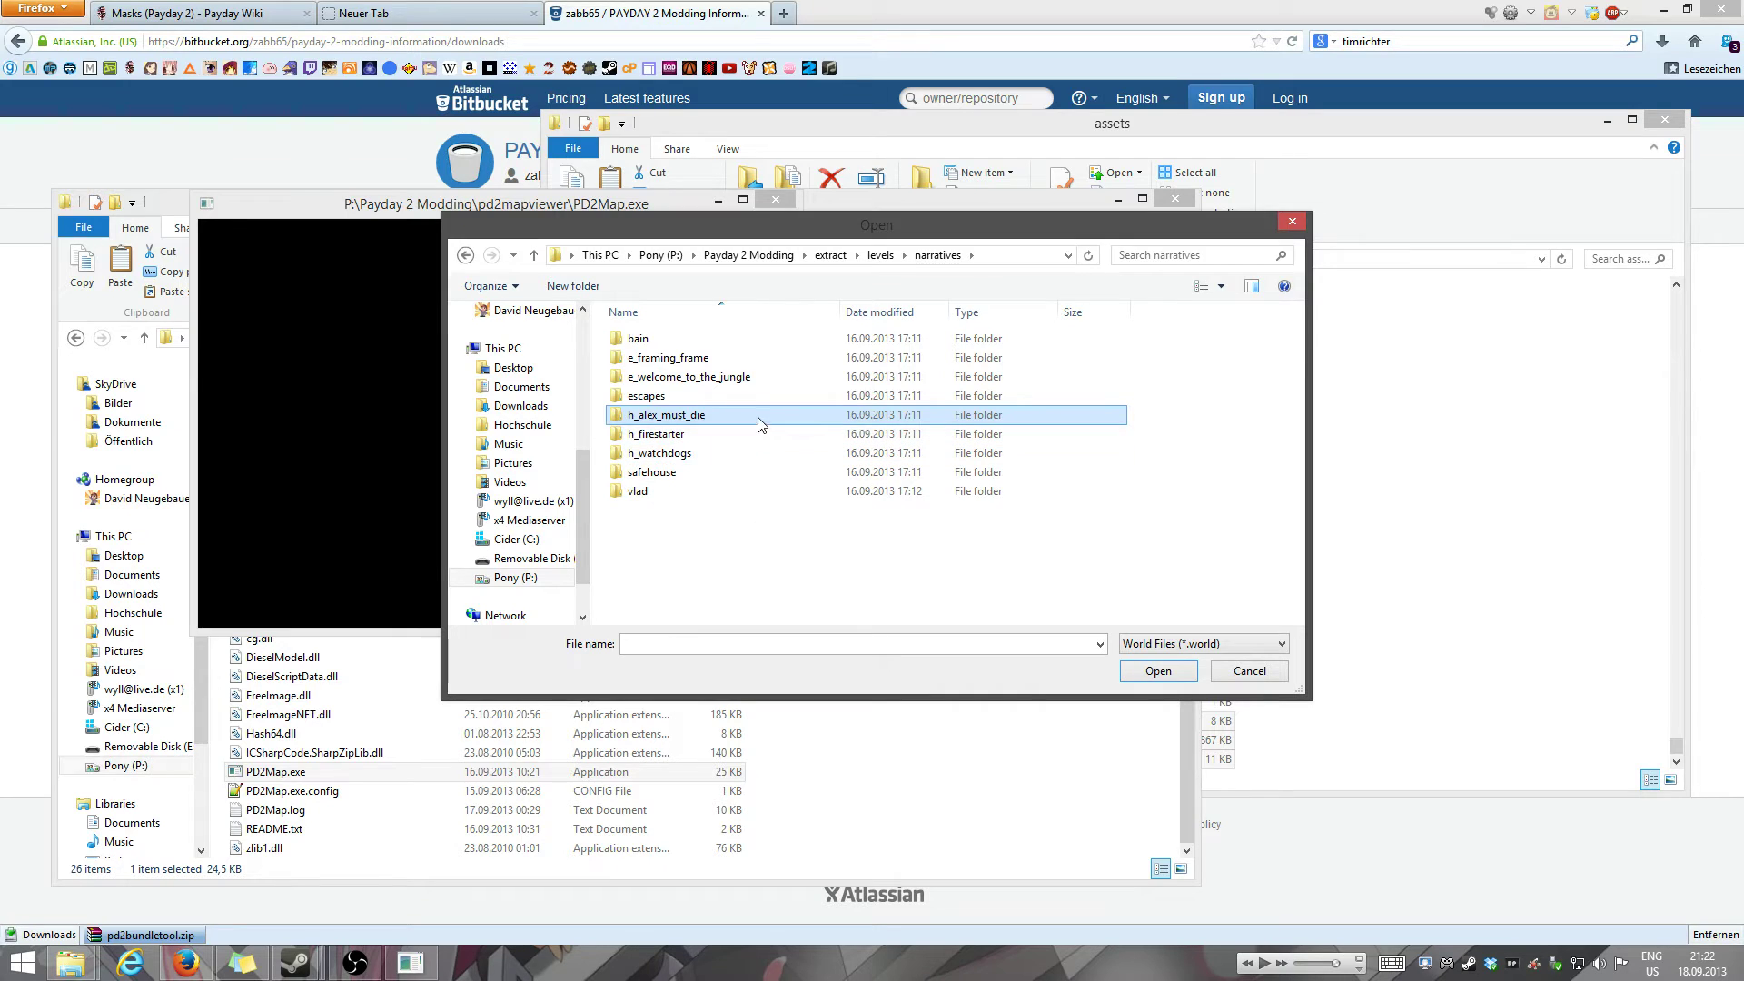
left_click(722, 377)
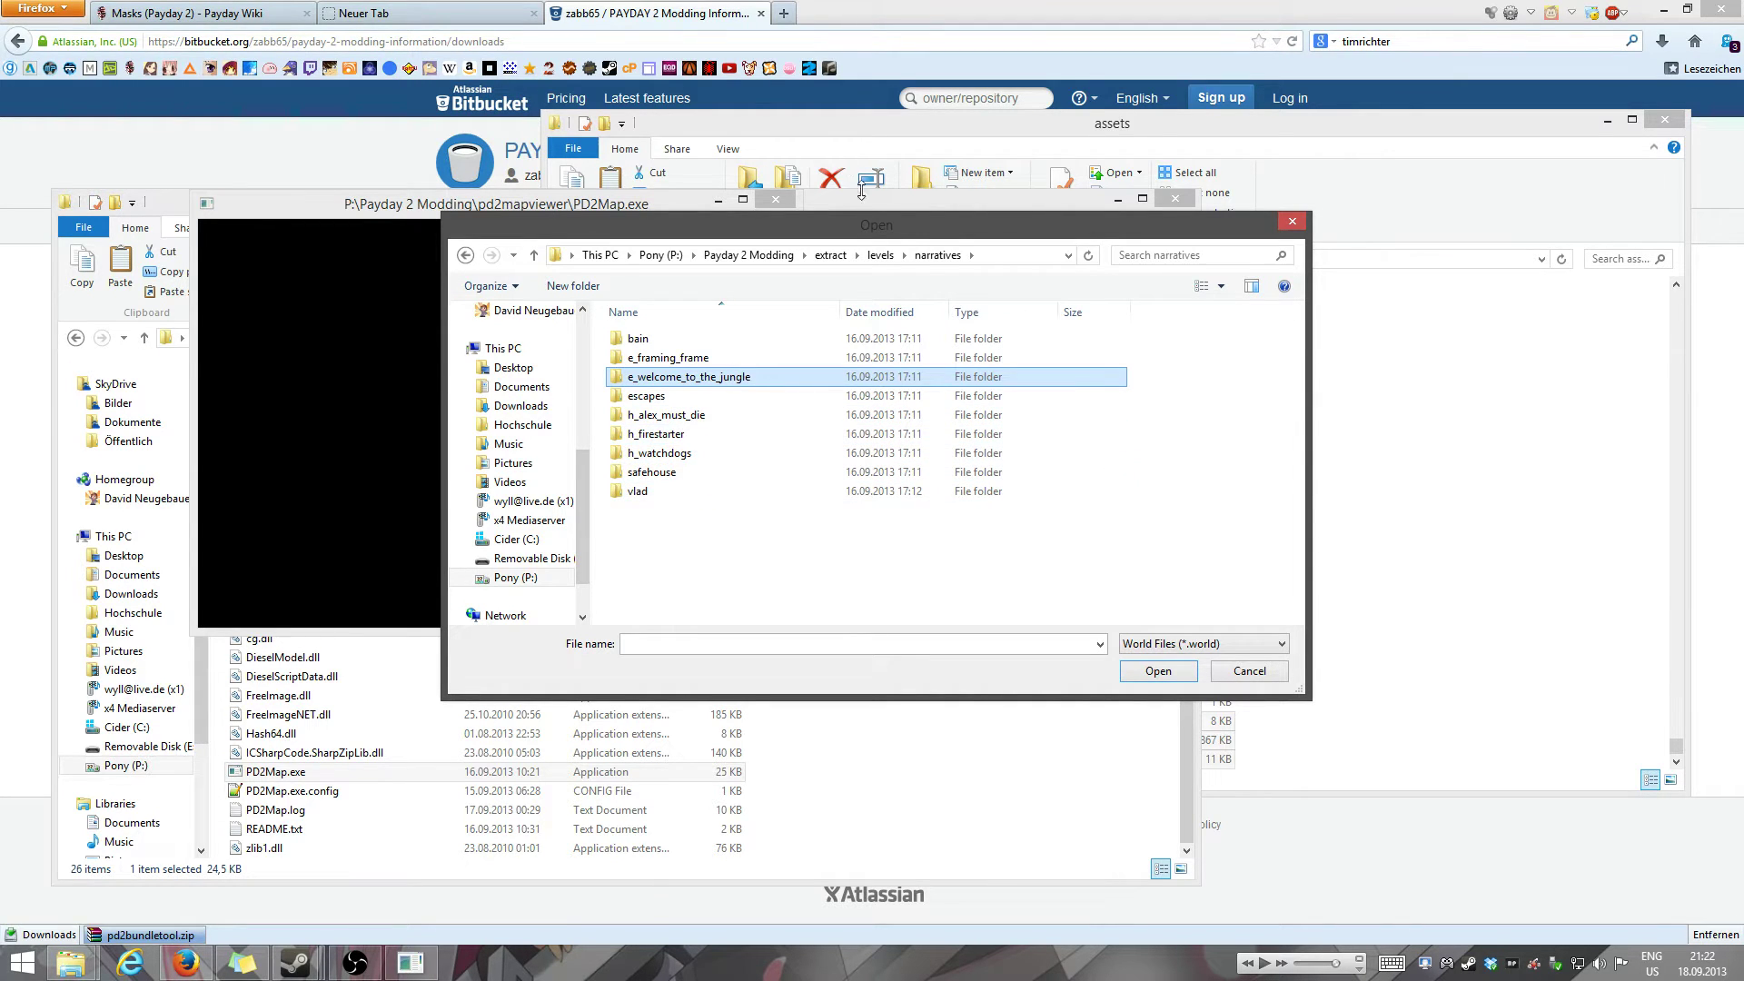
left_click_drag(868, 227, 1000, 295)
left_click(833, 504)
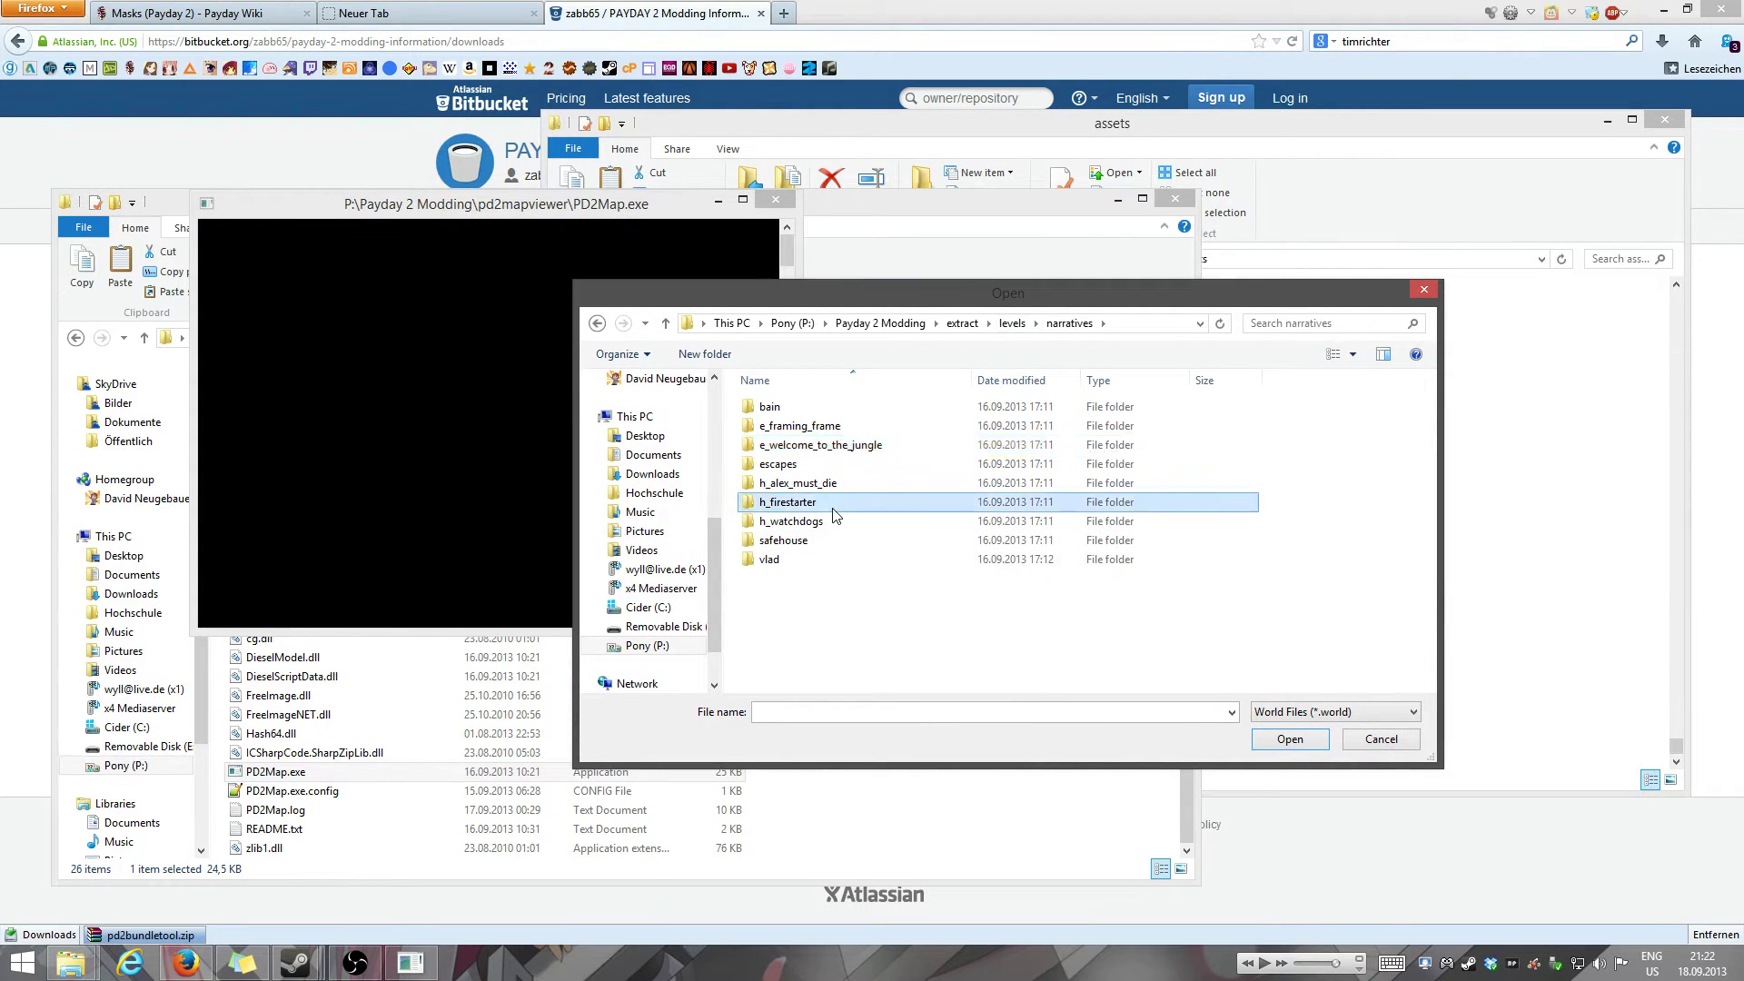
double_click(836, 515)
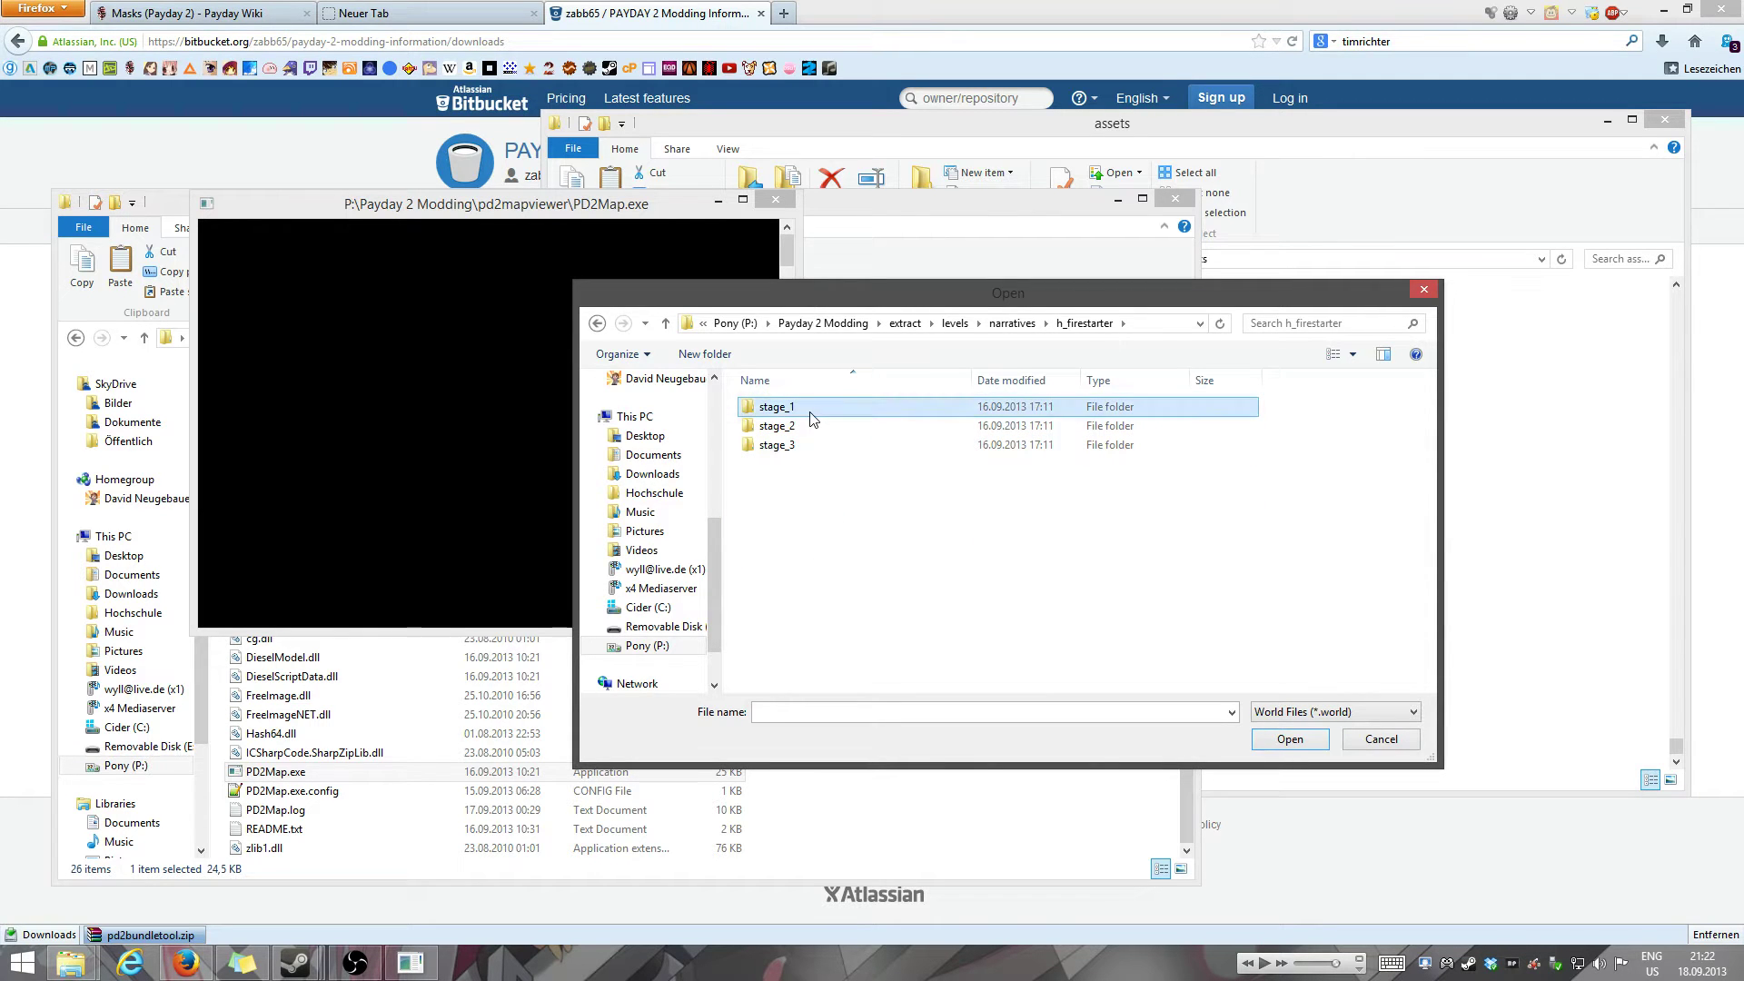
double_click(810, 414)
left_click(818, 528)
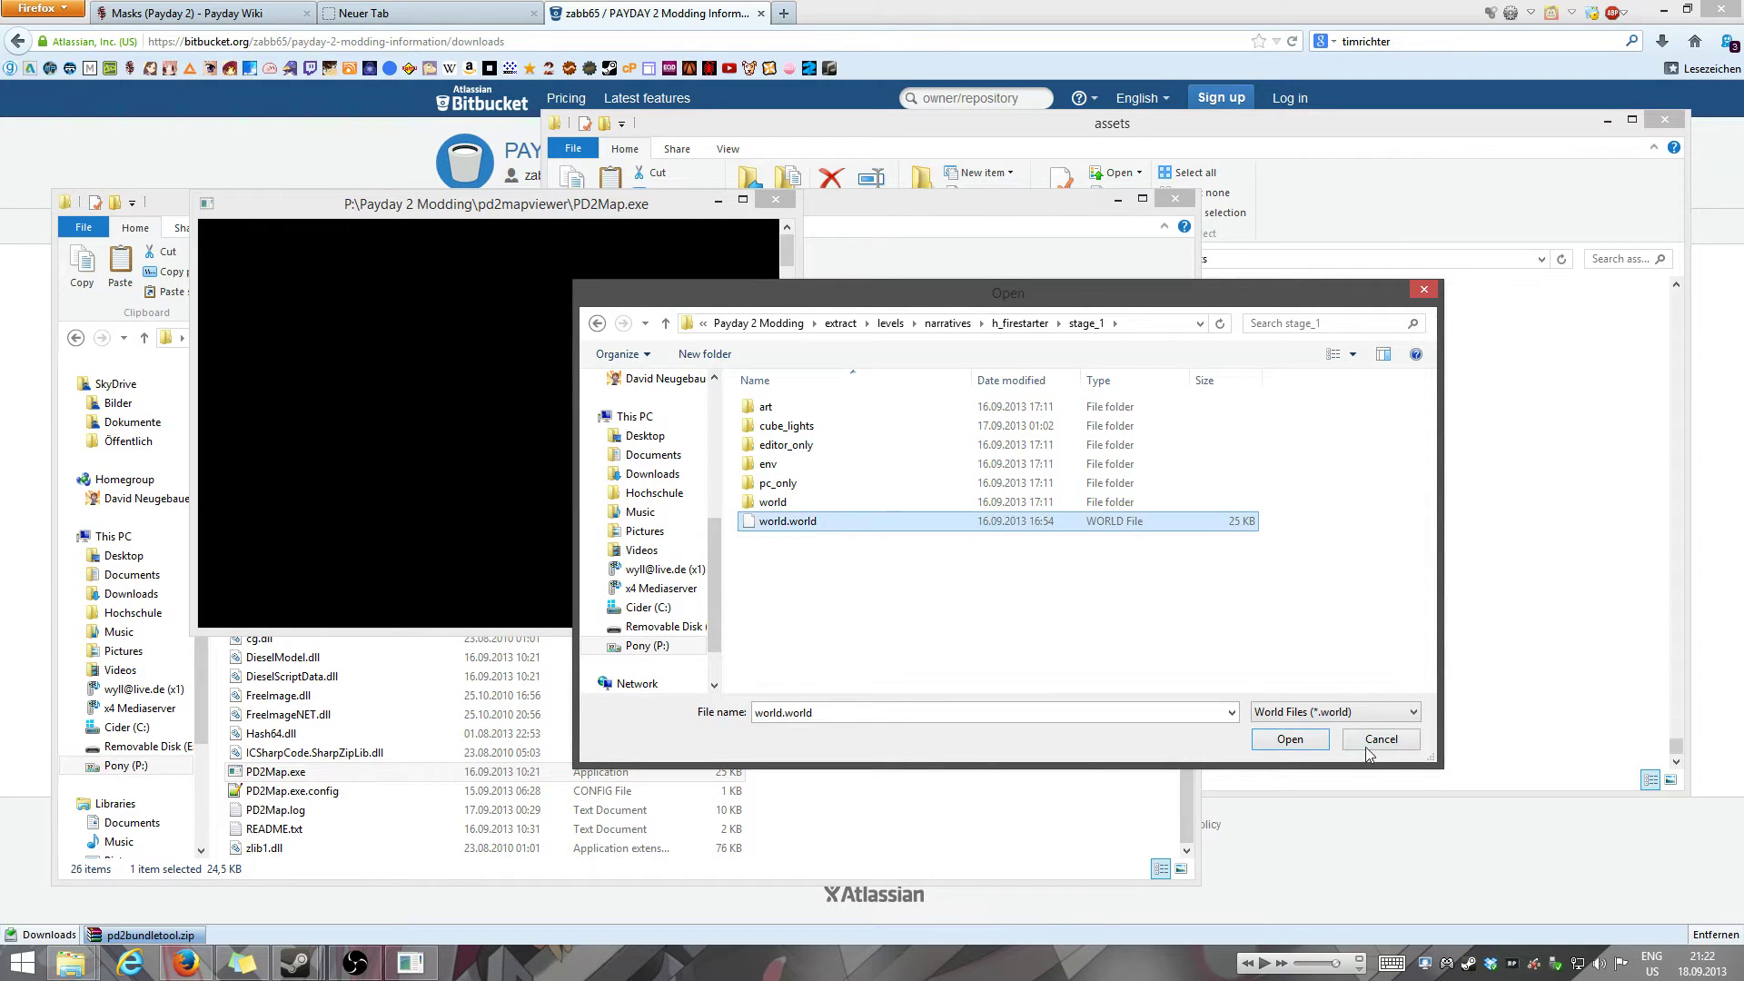
left_click(1310, 747)
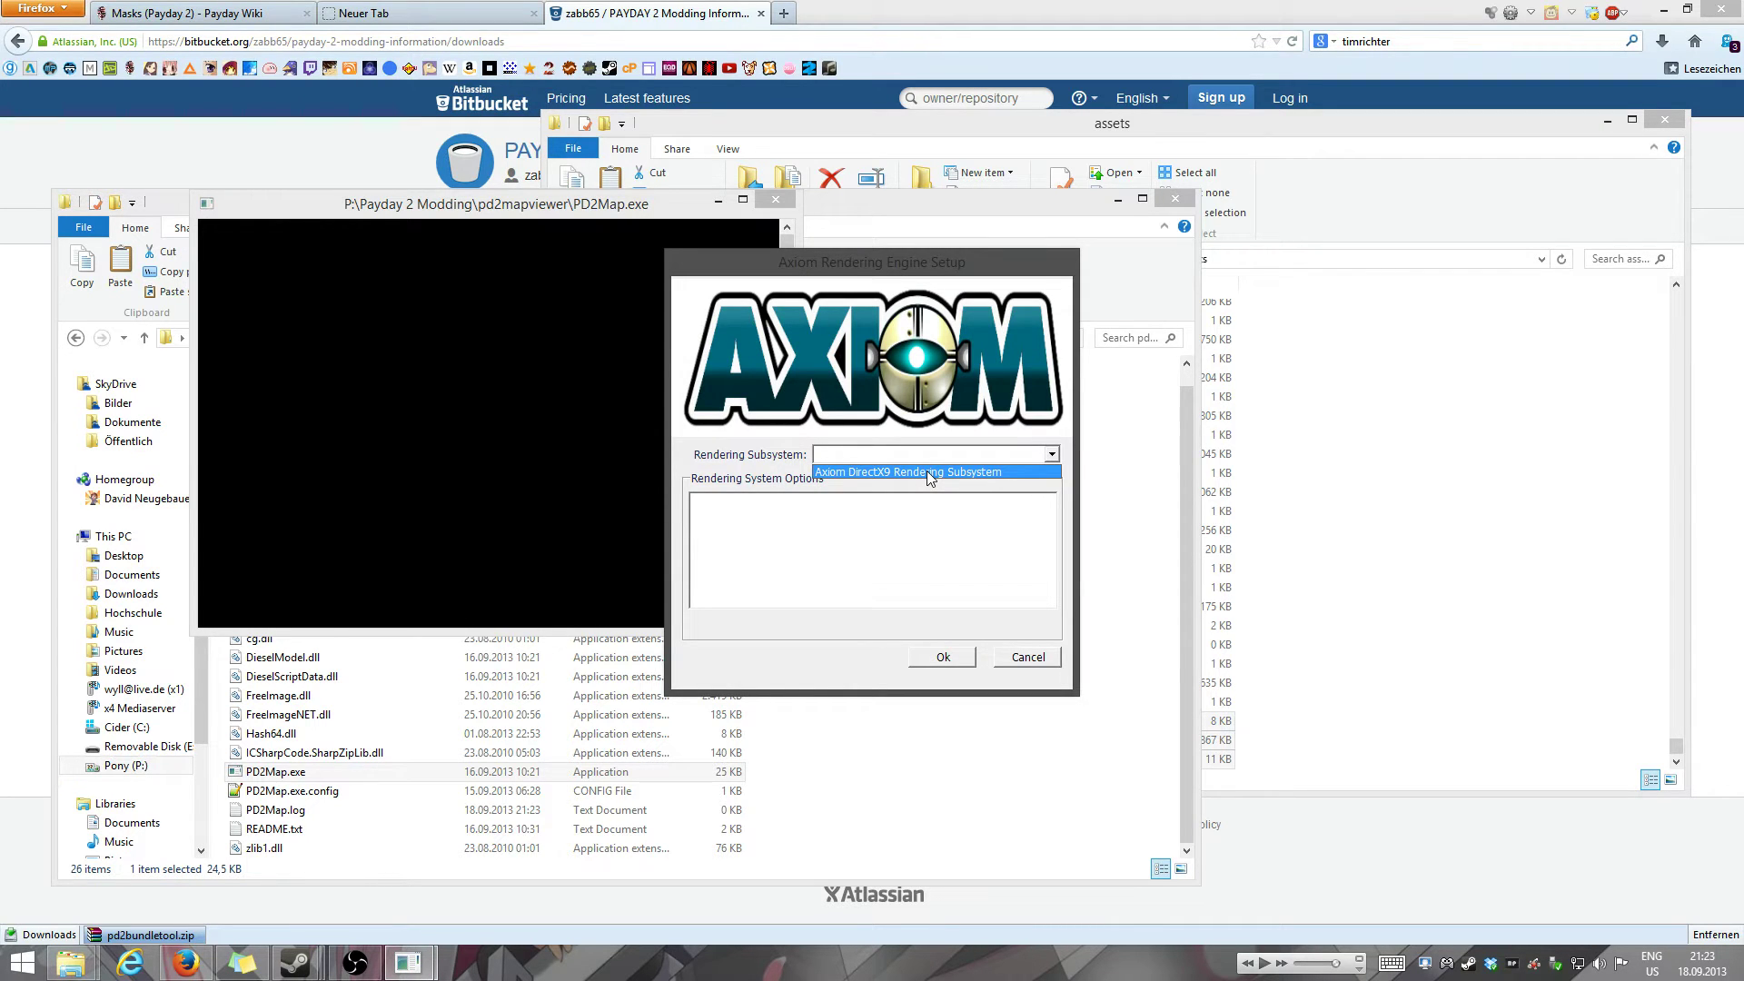
- Set the renderer to Axiom DirectX9 Rendering Subsystem with video mode 1280 x 720 @ 32-bit color and start rendering
left_click(927, 470)
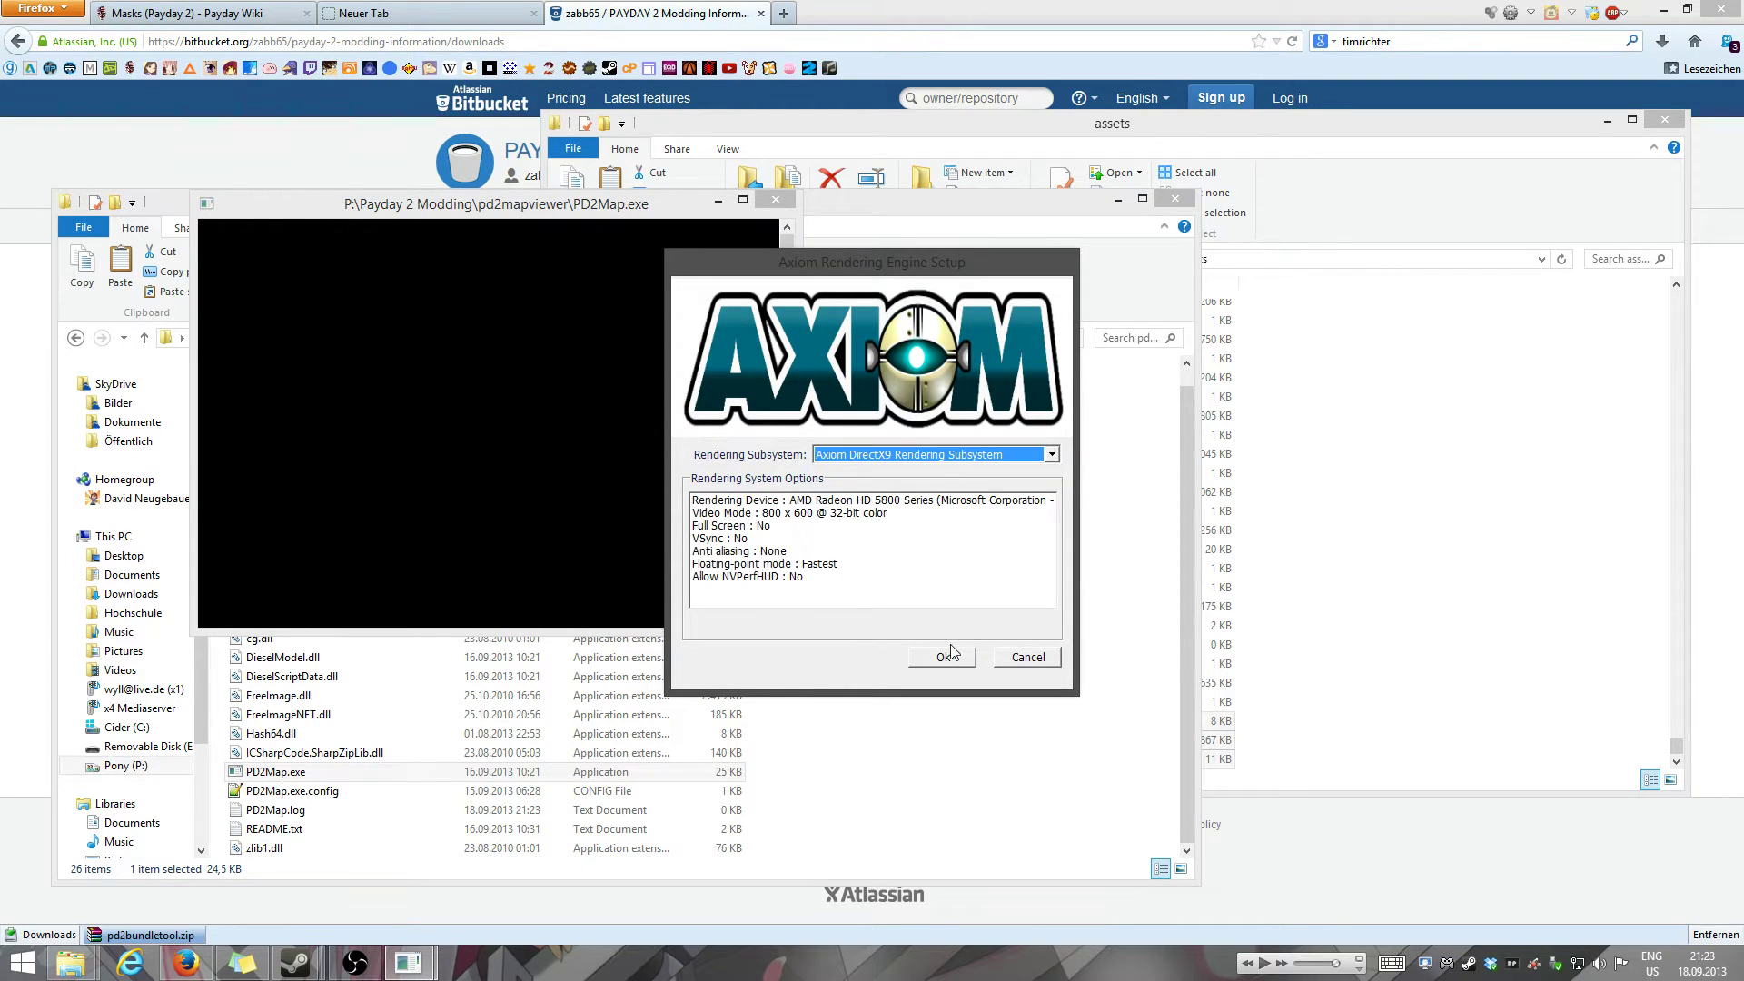
left_click(854, 515)
left_click(1046, 625)
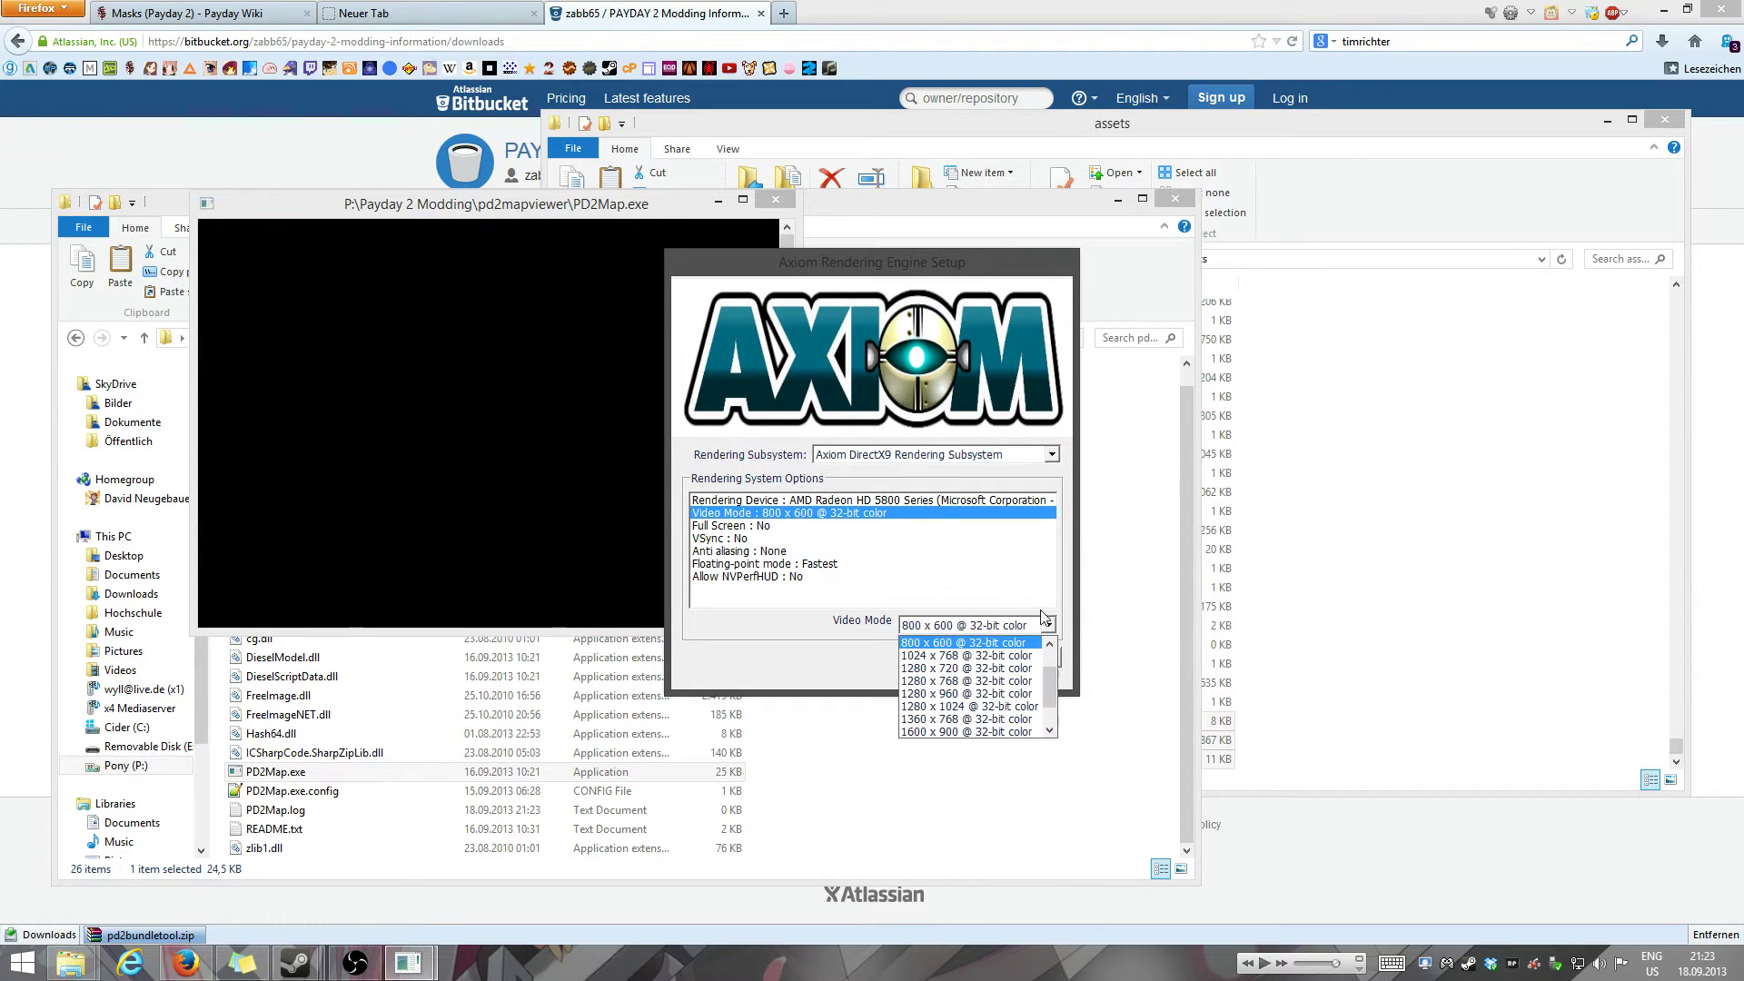
left_click(968, 669)
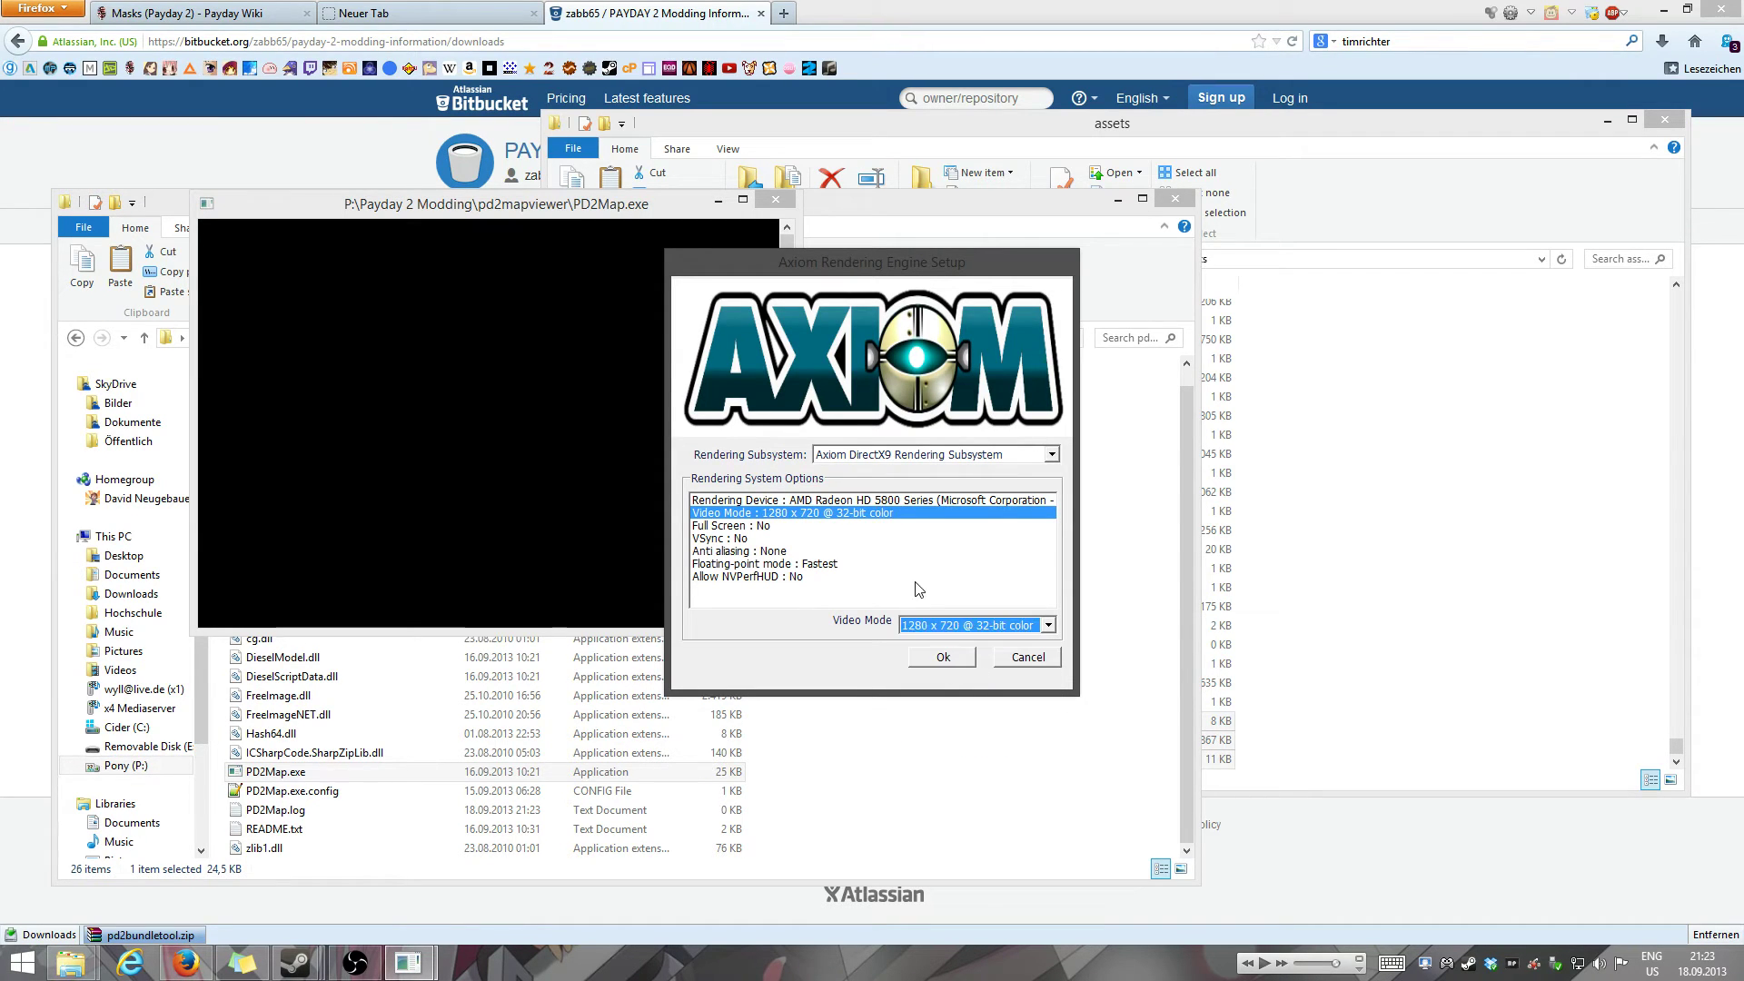
left_click(943, 657)
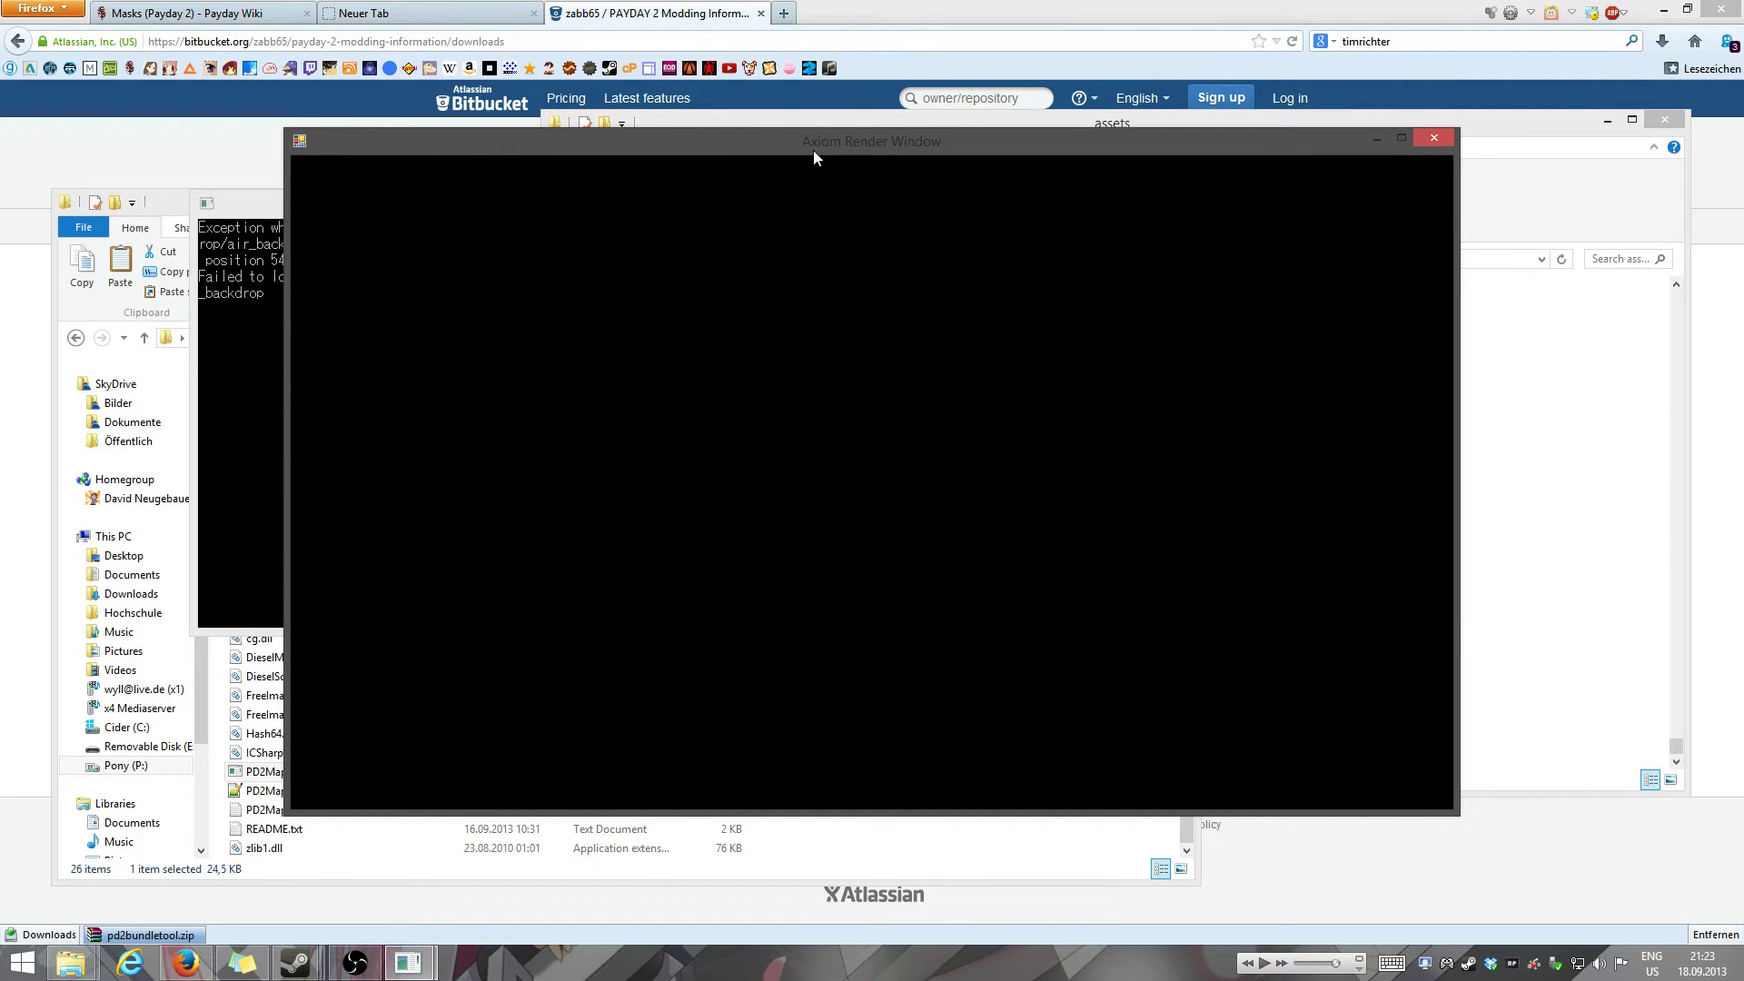
- Move the console window aside to expose its log and fly through the rendered map around the van, fence and control tower
left_click_drag(234, 207, 98, 318)
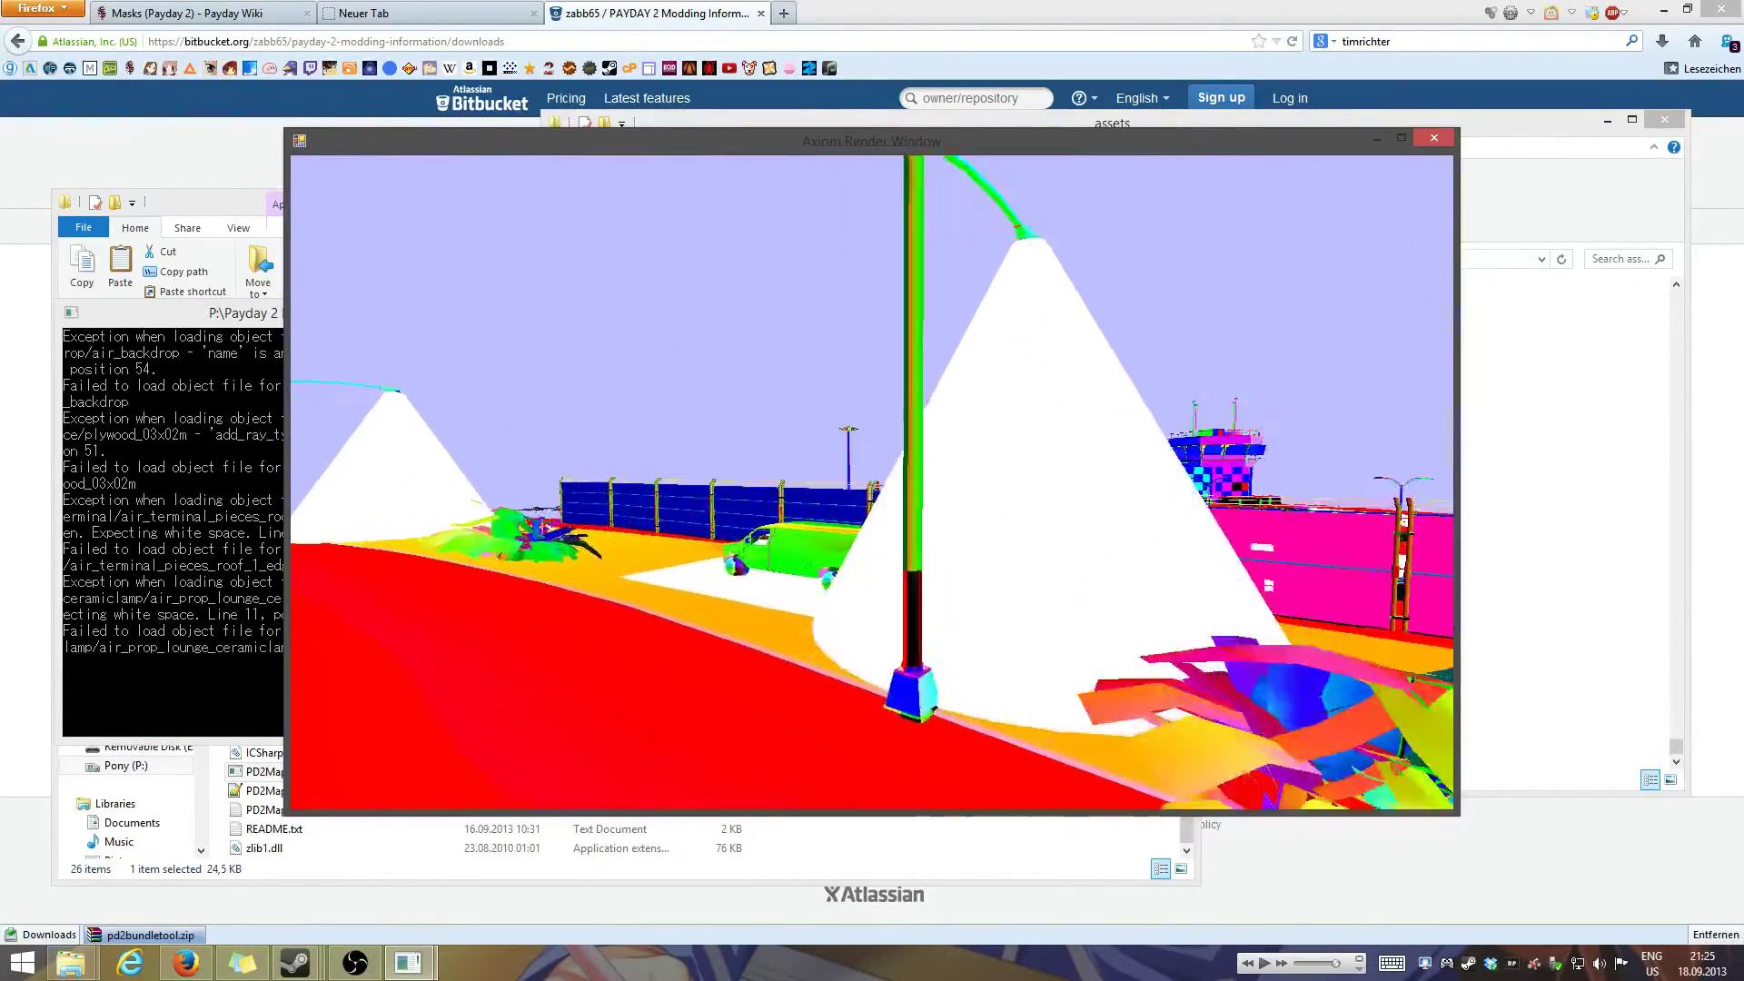
key("w")
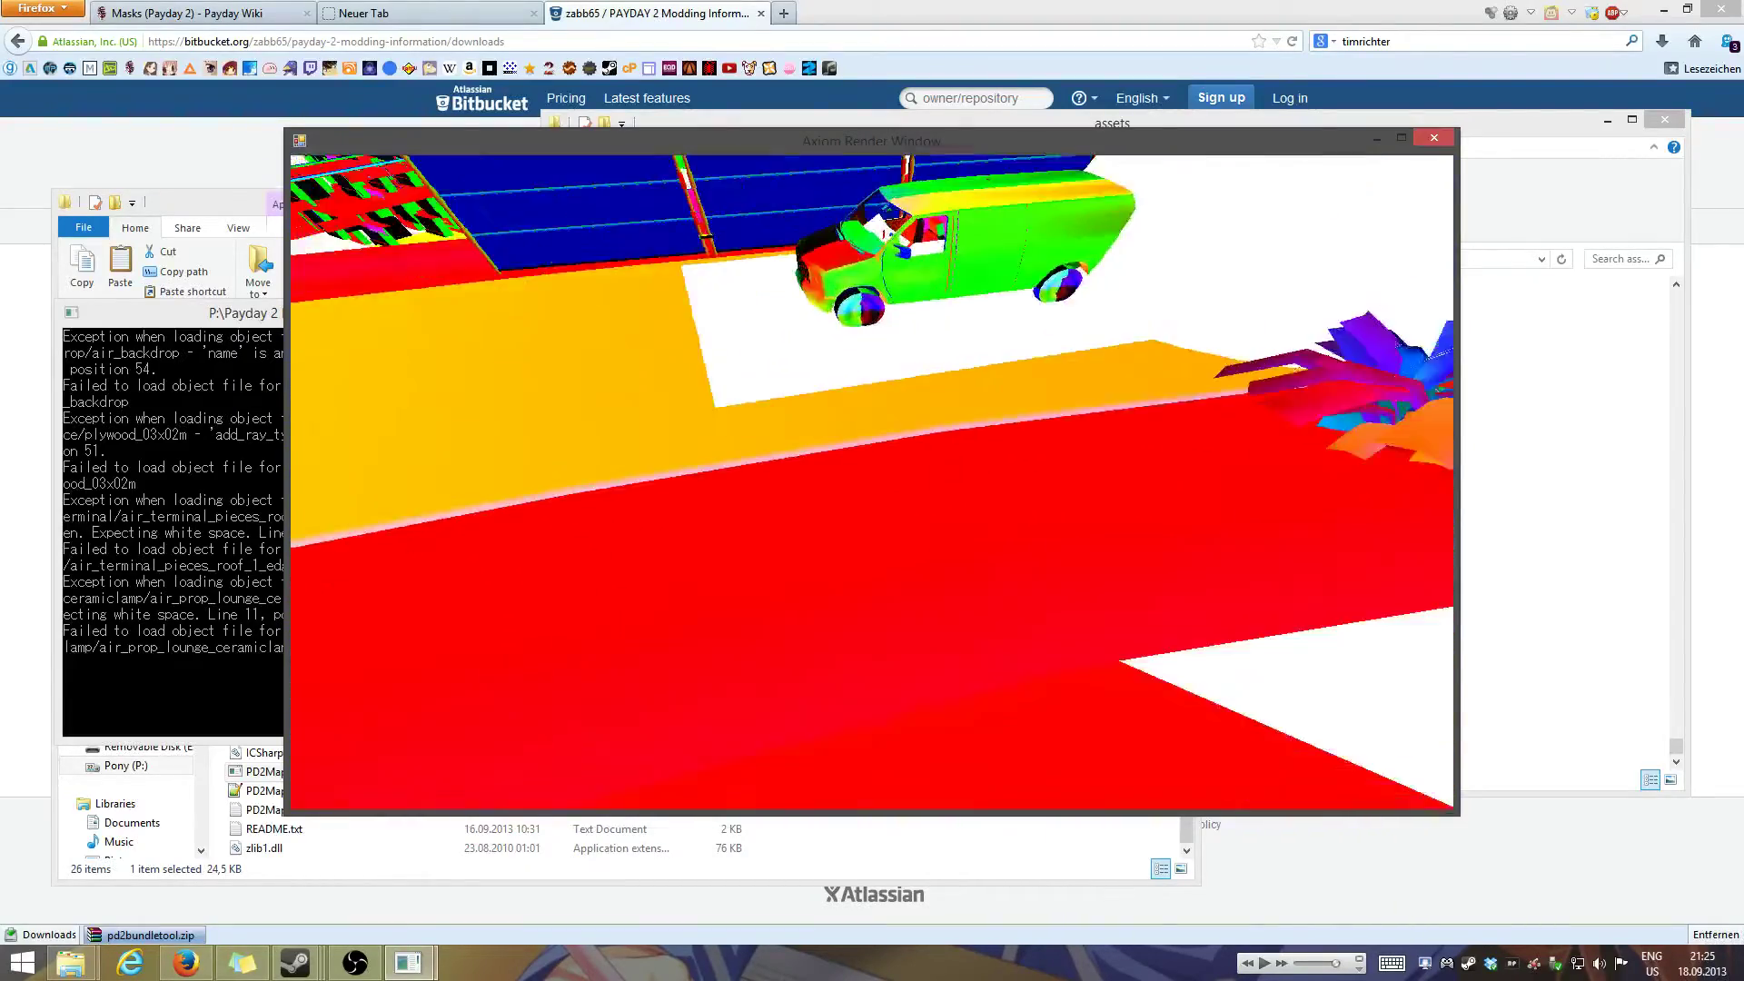
key("w")
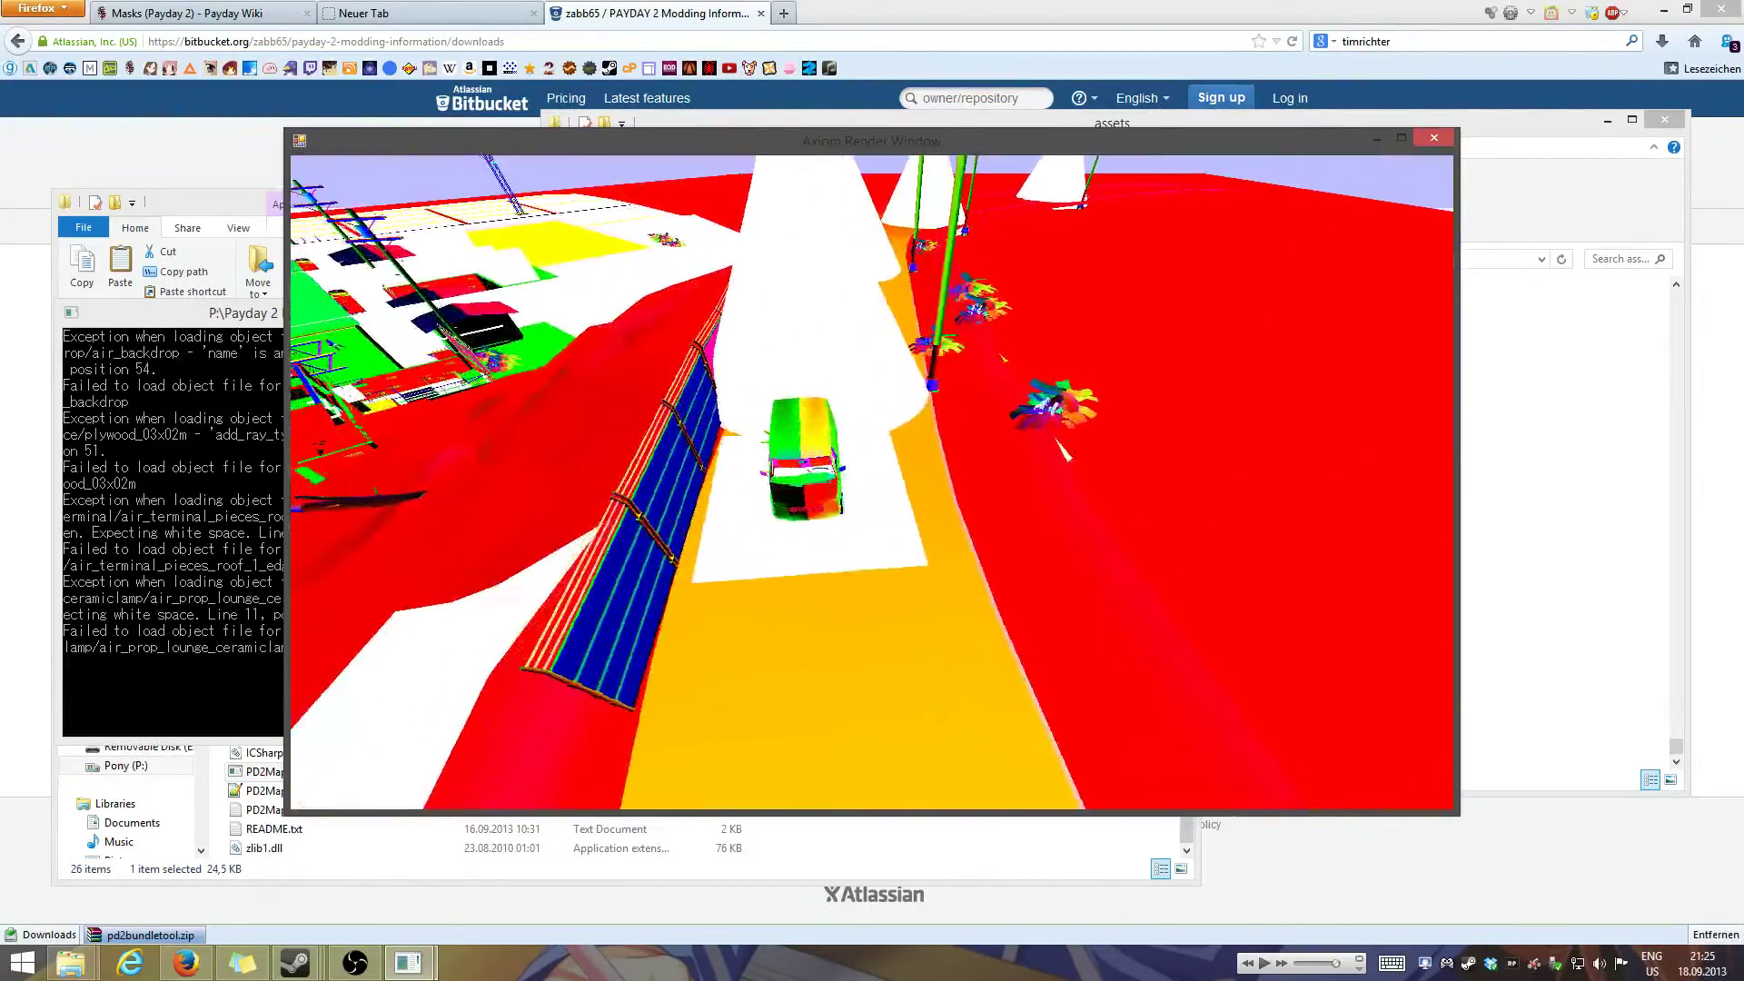
key("w")
key("w")
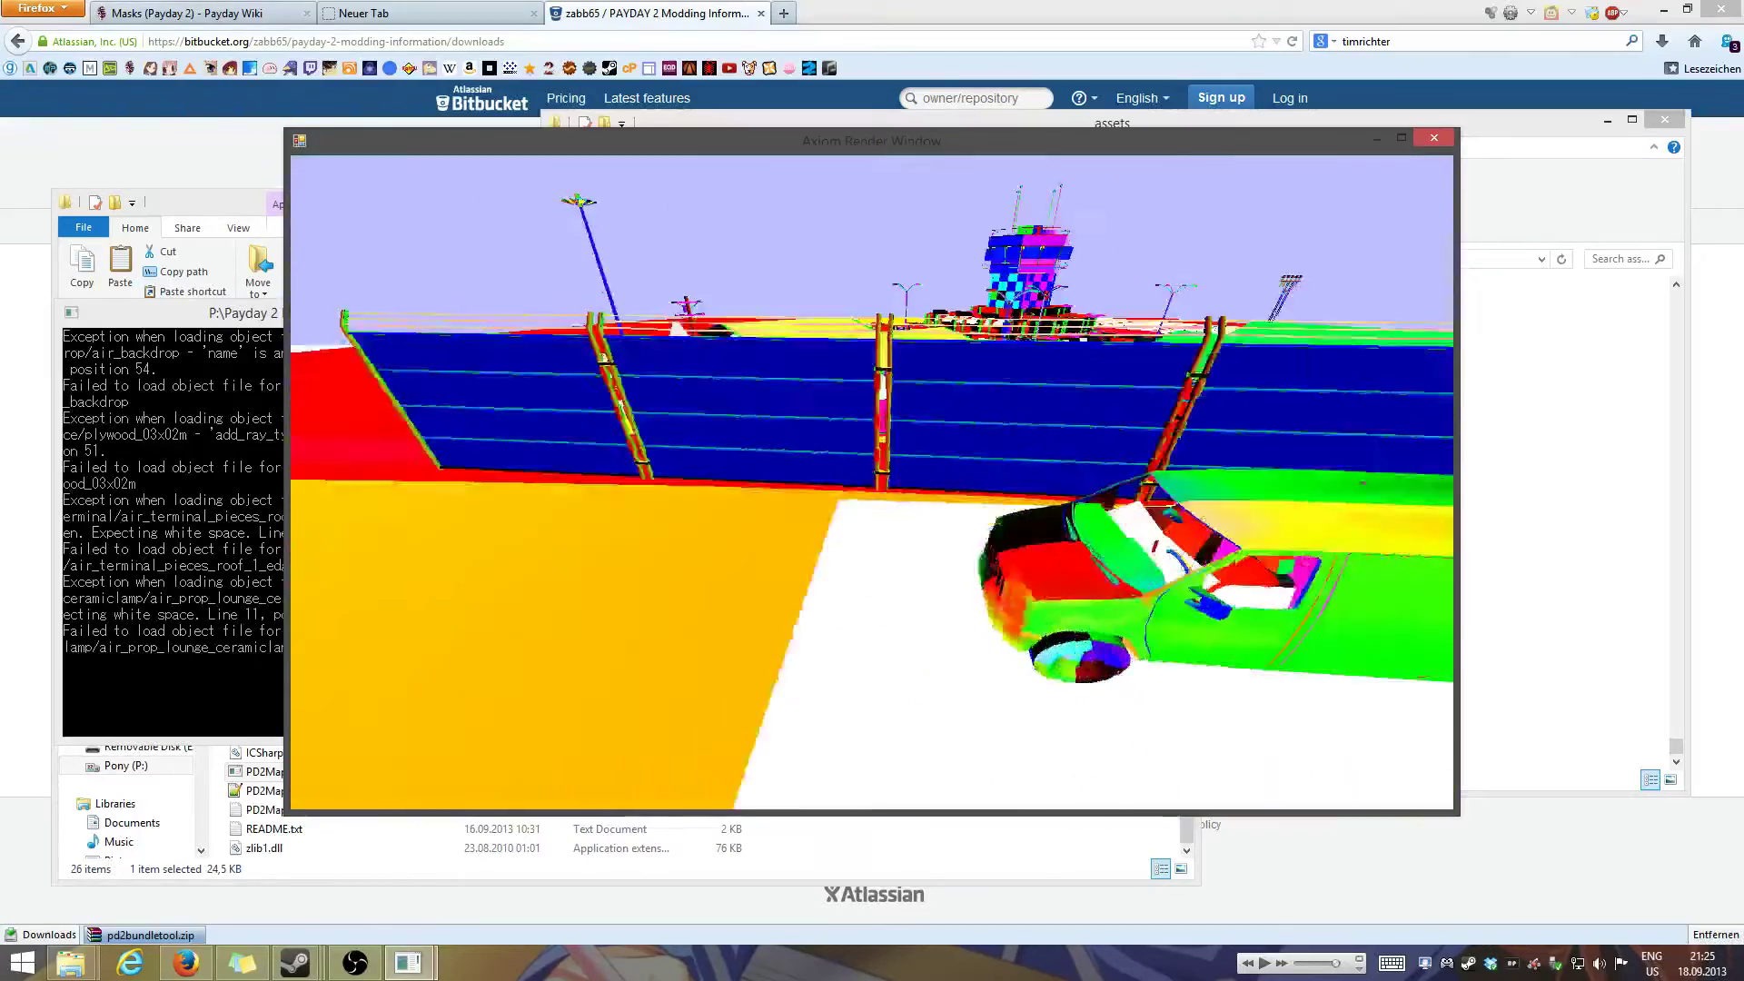
key("w")
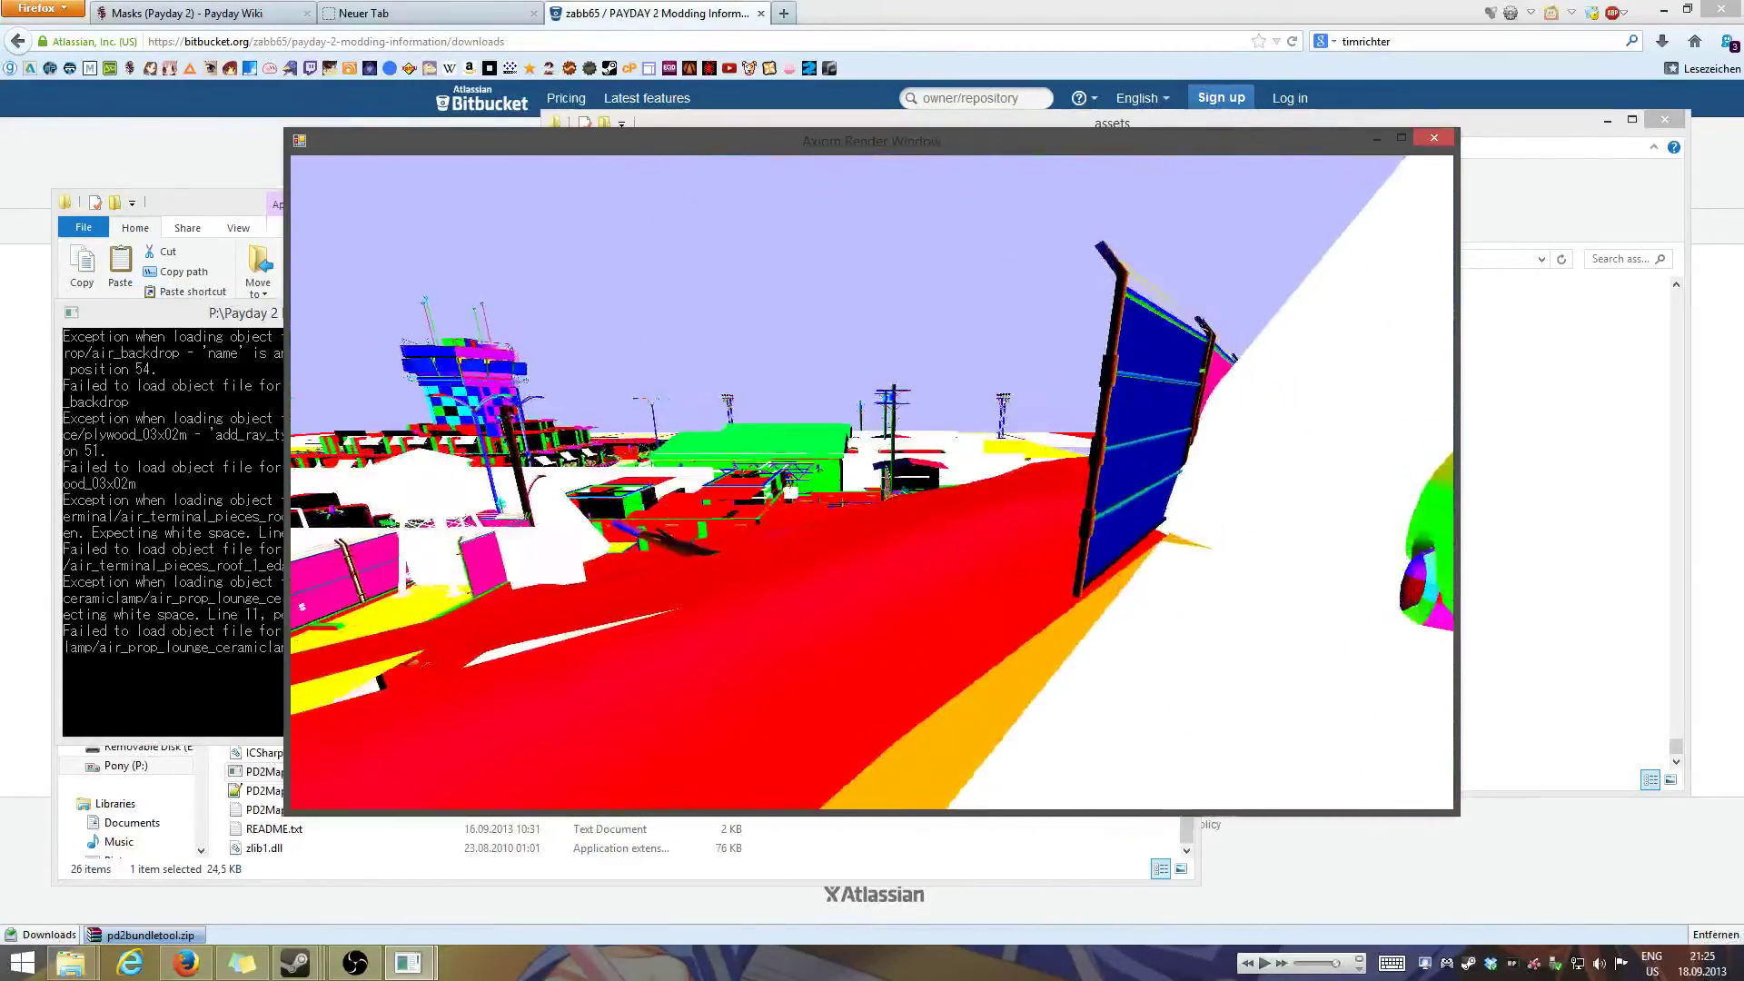